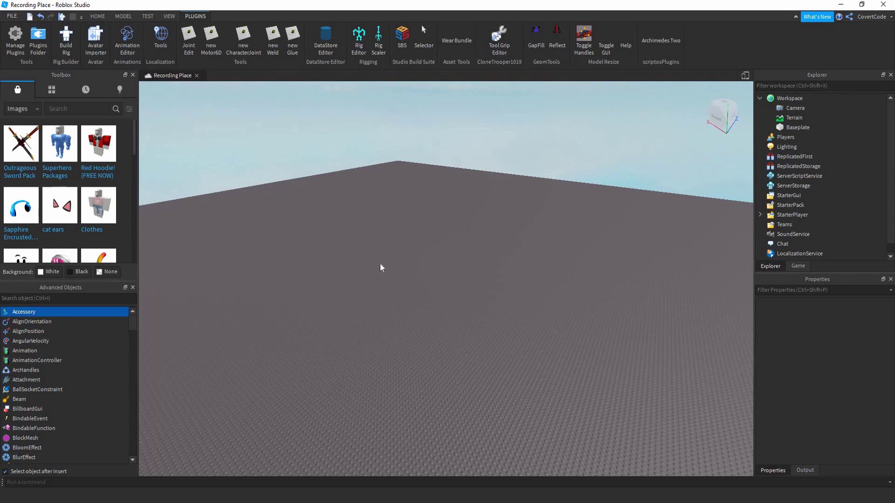
scroll(379, 263, up, 5)
scroll(448, 217, down, 6)
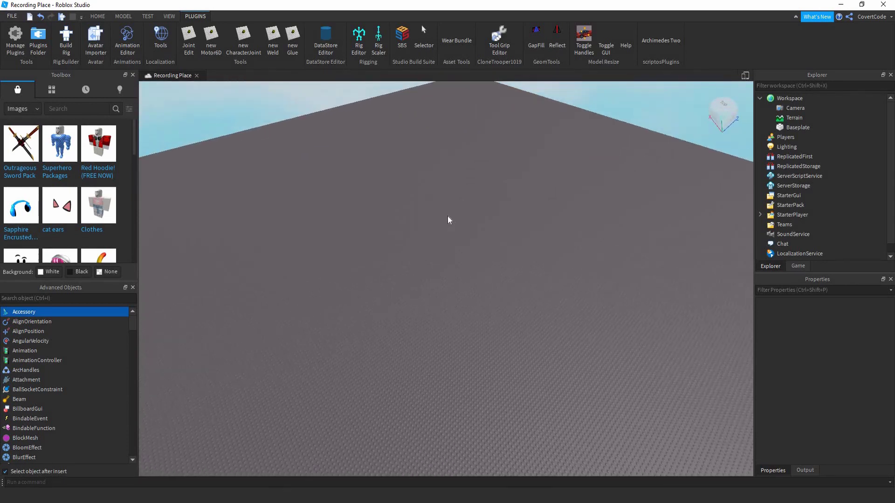
right_drag(446, 216, 194, 18)
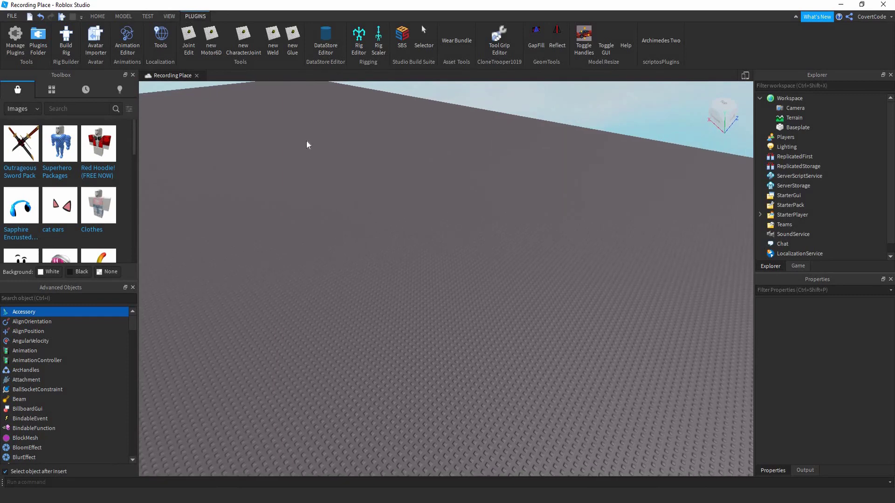
right_drag(301, 141, 304, 130)
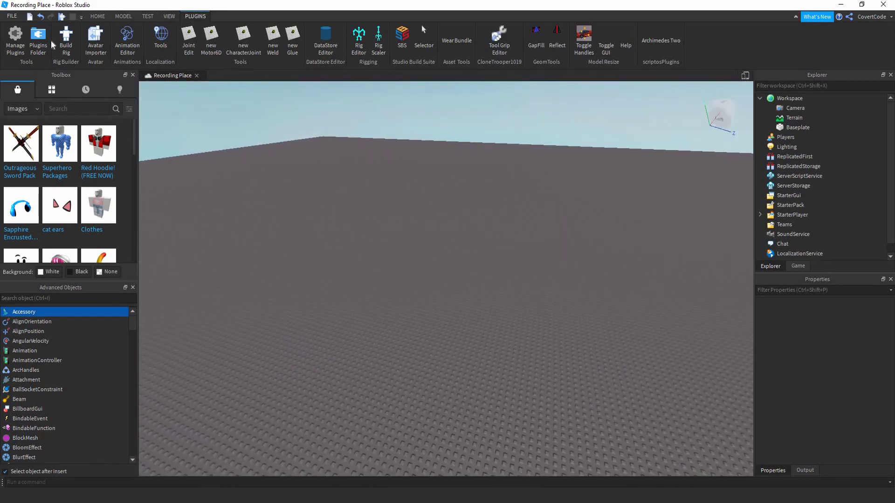
- Insert an R6 Block Rig into the empty baseplate scene with the Rig Builder
click(67, 40)
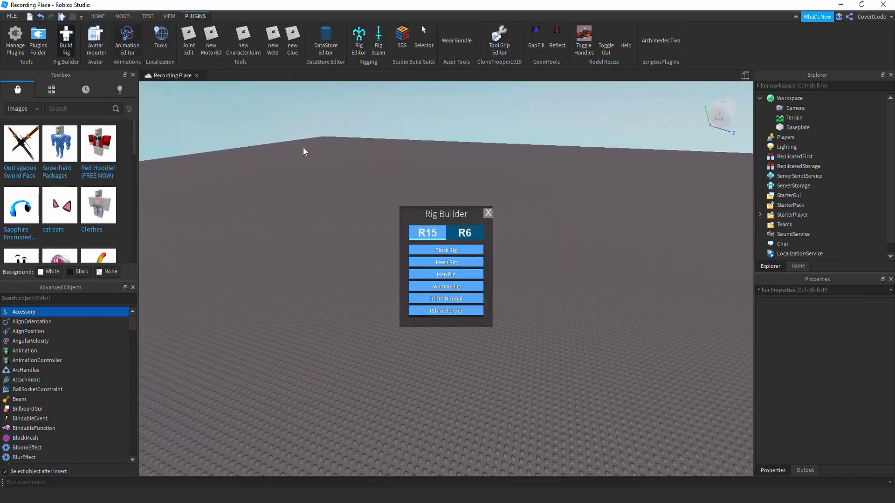
right_drag(303, 147, 584, 235)
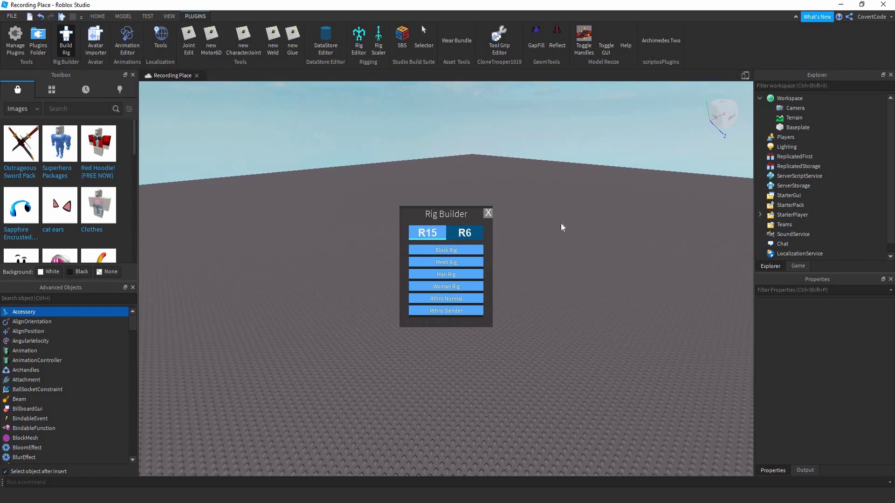
click(464, 233)
click(428, 233)
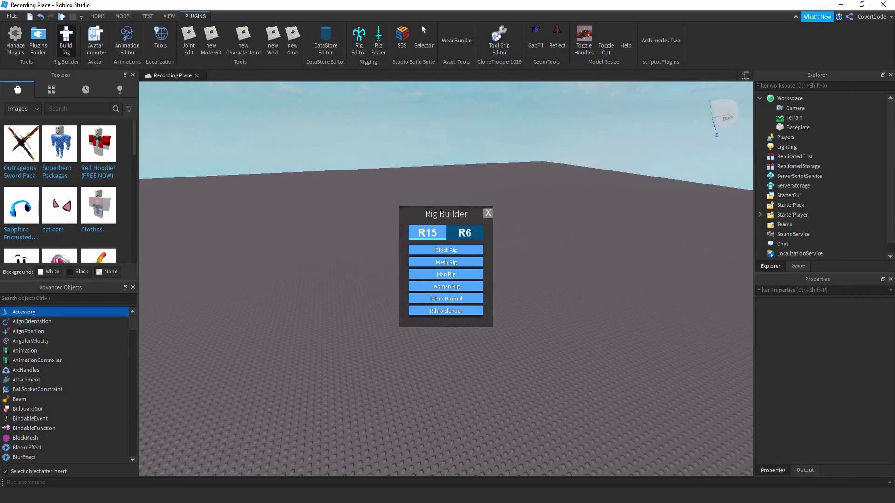
click(465, 233)
right_drag(524, 257, 516, 236)
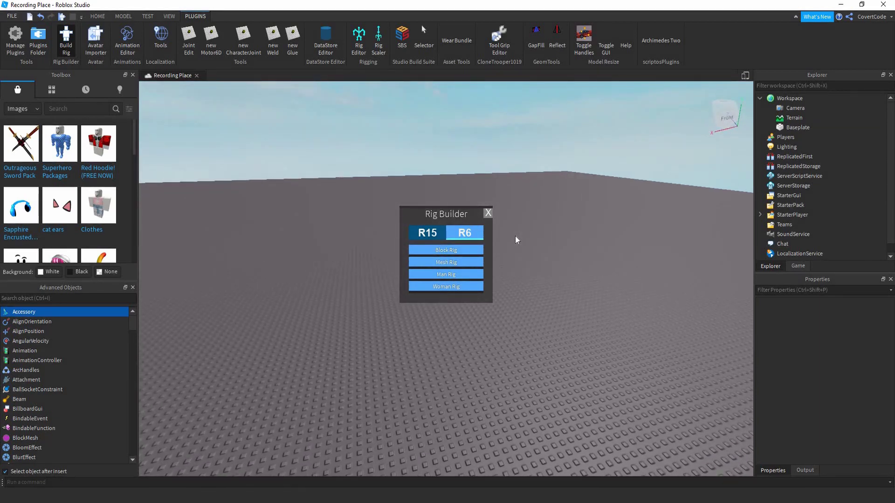
right_drag(516, 240, 437, 254)
click(437, 252)
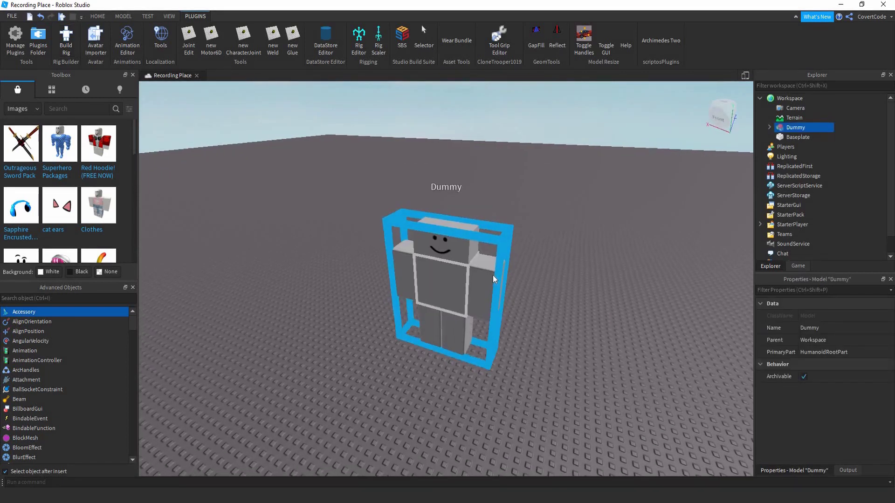
- Look at the R6 block dummy from the front and delete it from the workspace
right_drag(493, 275, 530, 227)
scroll(530, 226, up, 3)
scroll(530, 226, down, 2)
click(530, 226)
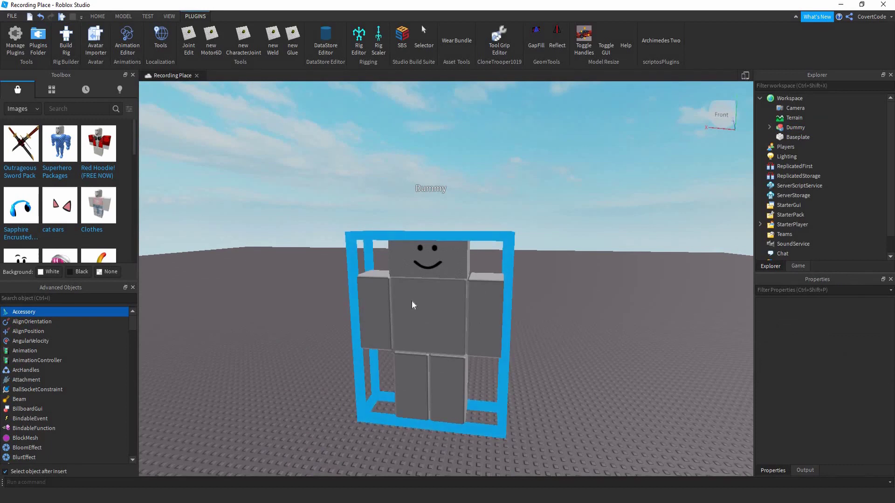
click(456, 319)
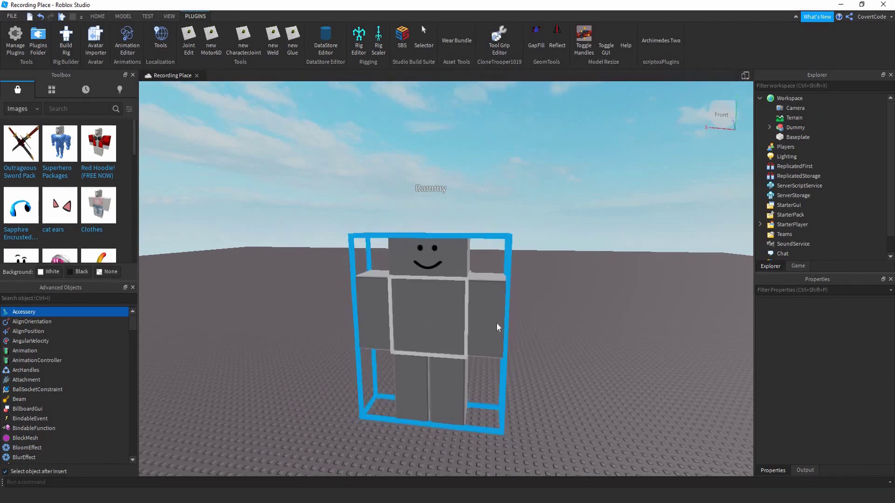
right_drag(493, 197, 493, 197)
key(Delete)
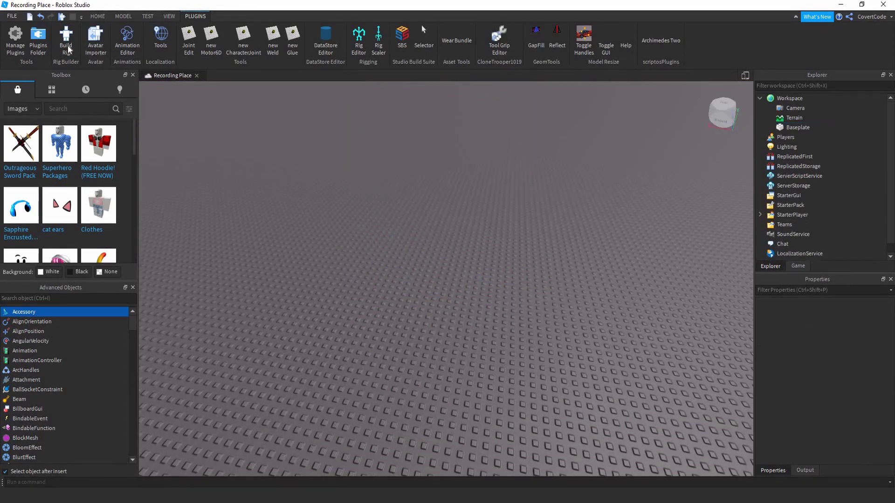
- Insert an R15 Block Rig with the Rig Builder to preview it, and delete it again
click(66, 41)
right_drag(401, 243, 401, 189)
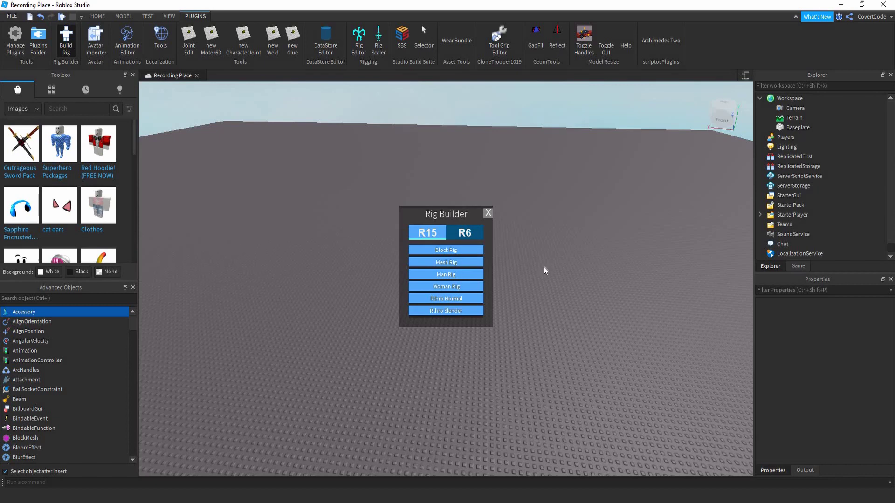
right_drag(543, 267, 507, 254)
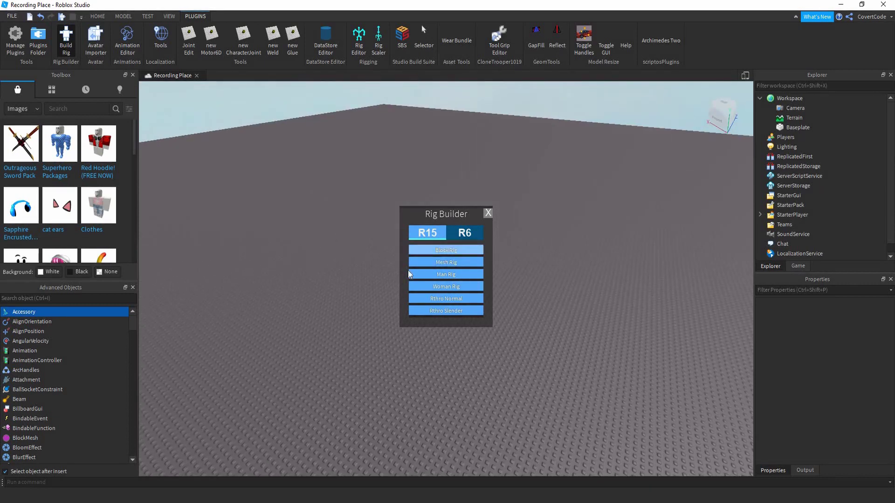
scroll(381, 275, up, 4)
right_drag(381, 275, 494, 357)
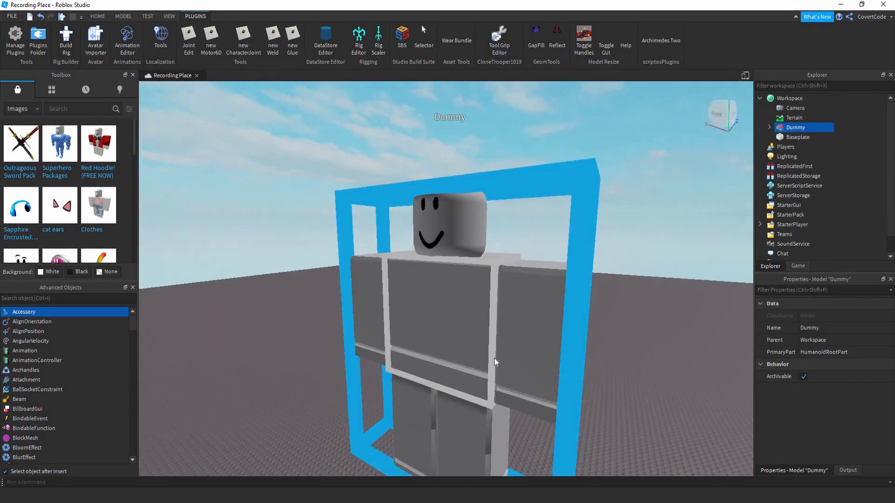
scroll(494, 358, down, 5)
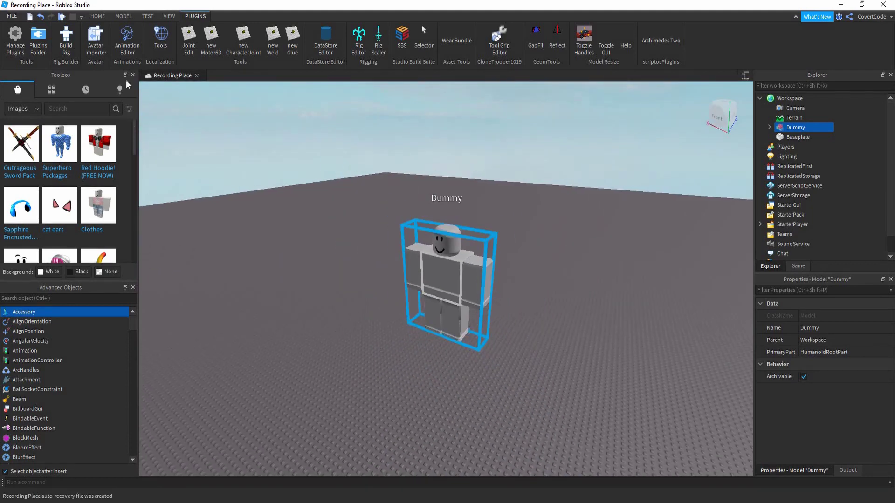
key(Delete)
- Compare the R6 and R15 rig options and insert an R15 Block Rig on the baseplate
click(66, 42)
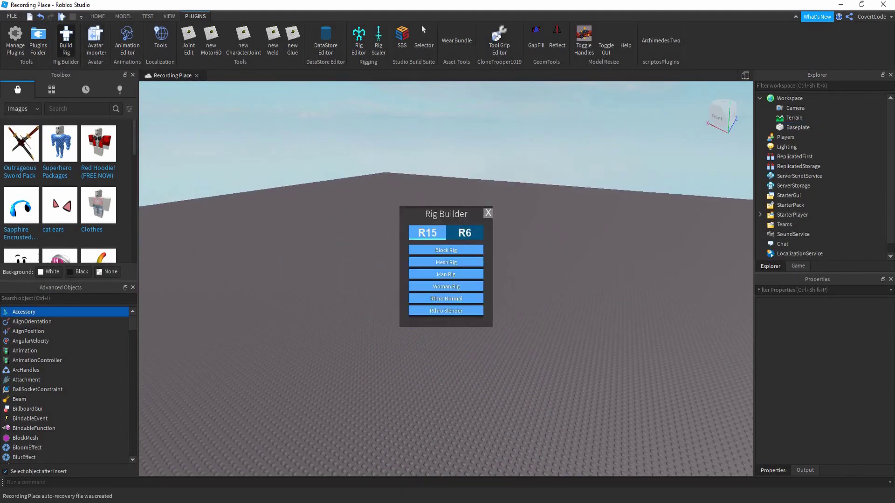
click(465, 233)
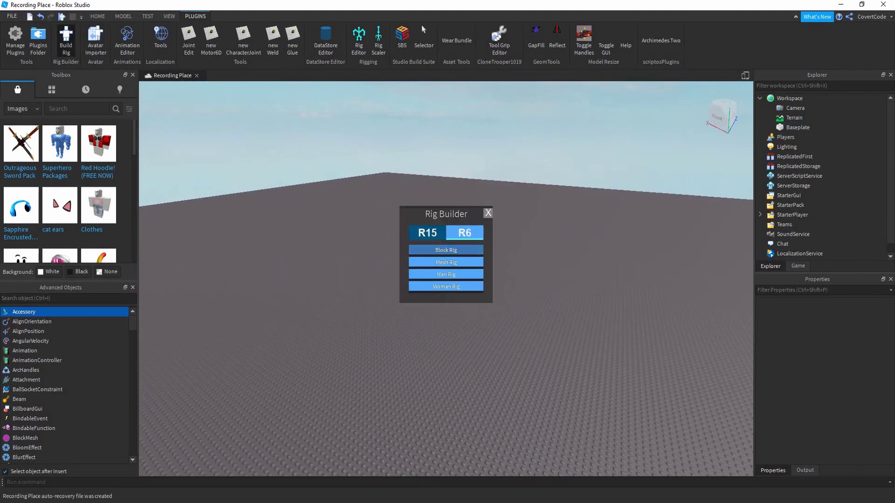
click(427, 233)
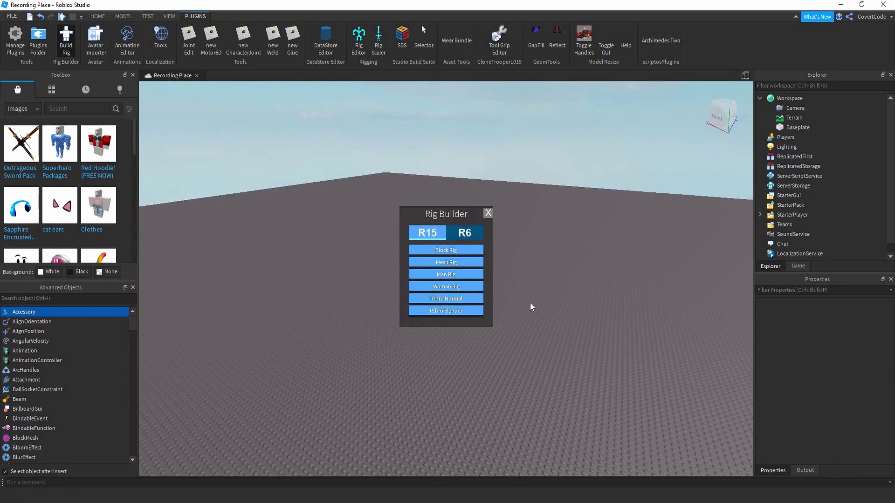
mouse_move(459, 233)
right_down()
mouse_move(461, 250)
mouse_move(454, 248)
right_up()
click(445, 249)
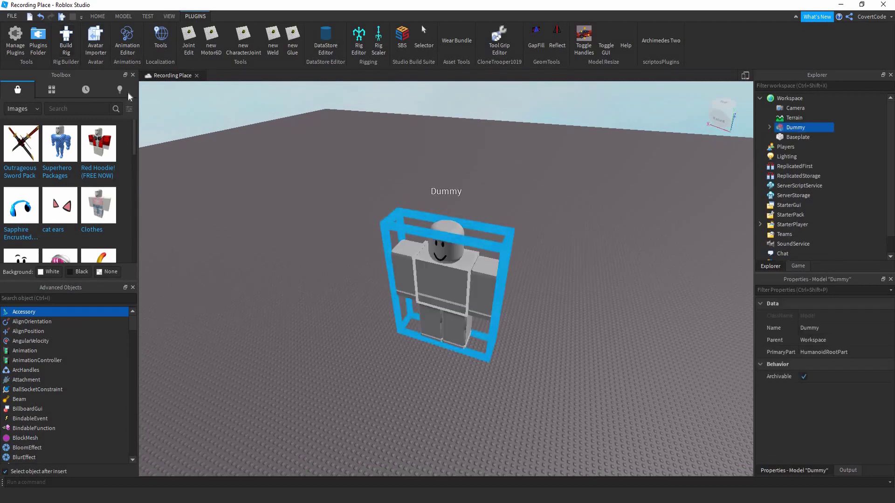
- Insert an R15 Mesh Rig and move the block dummy away from the spot where both rigs overlap
click(65, 41)
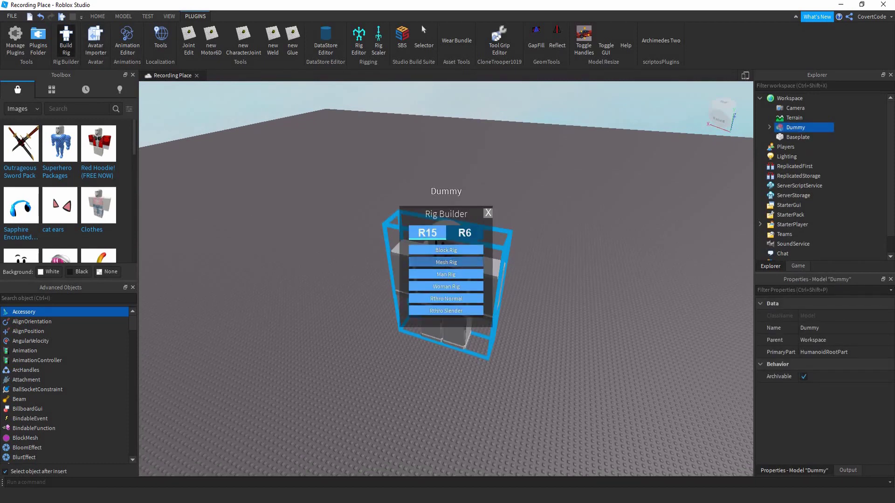
click(459, 263)
right_drag(510, 312, 457, 285)
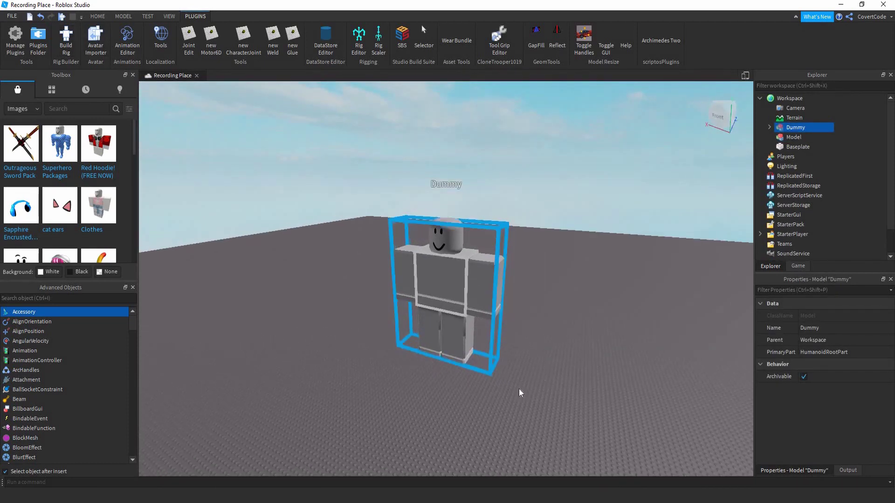
drag(473, 303, 510, 383)
scroll(422, 321, up, 2)
scroll(466, 284, down, 2)
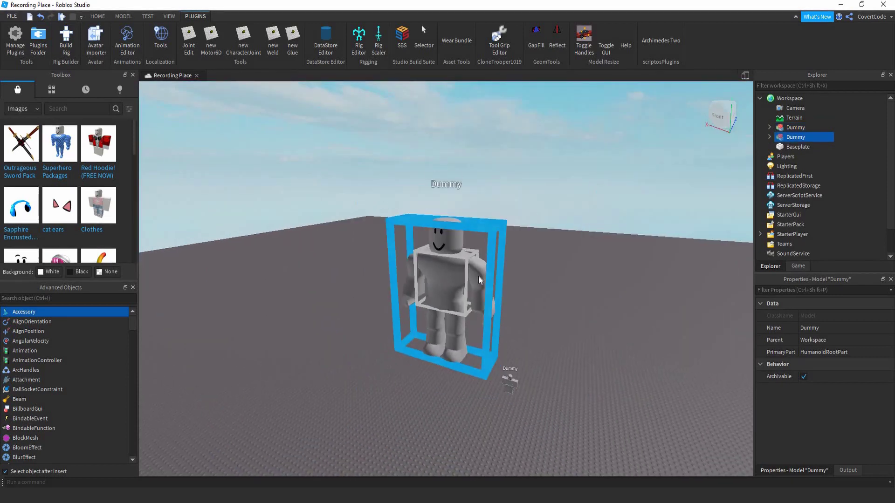
- Move the mesh dummy beside the block dummy and compare the two body shapes up close
drag(478, 276, 485, 443)
click(485, 443)
scroll(485, 443, up, 8)
right_drag(485, 442, 485, 442)
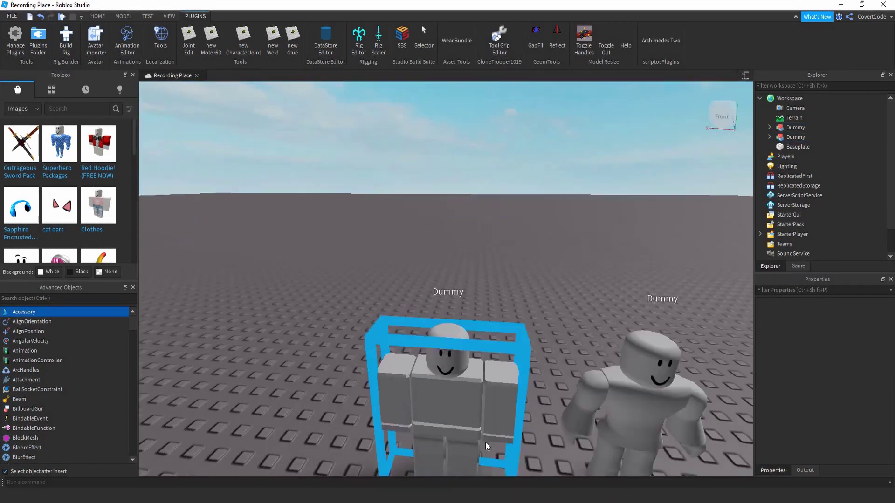
key(s)
key(d)
key(w)
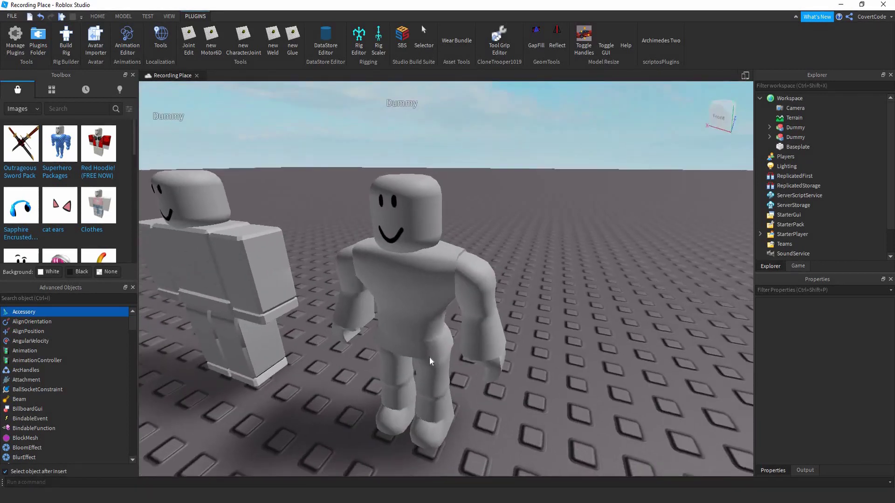
right_drag(429, 357, 430, 357)
key(a)
scroll(337, 303, down, 3)
- Delete both the block dummy and the mesh dummy from the workspace
click(354, 298)
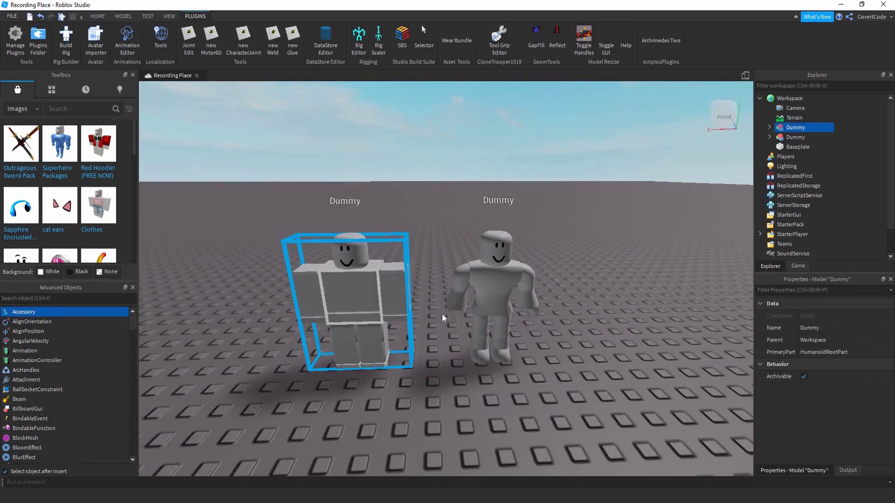
key(Delete)
click(461, 308)
key(Delete)
key(s)
- Insert an R15 Mesh Rig with the Rig Builder as the character to animate, and deselect it
click(72, 47)
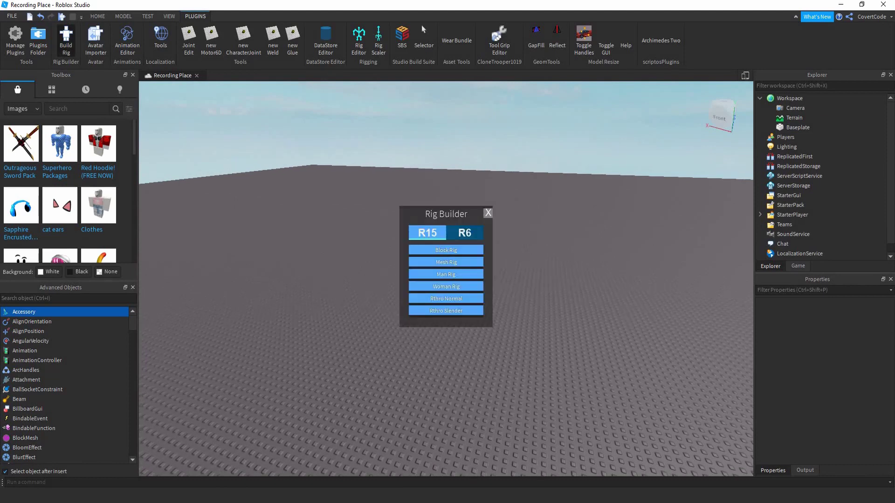
key(s)
right_drag(527, 283, 489, 272)
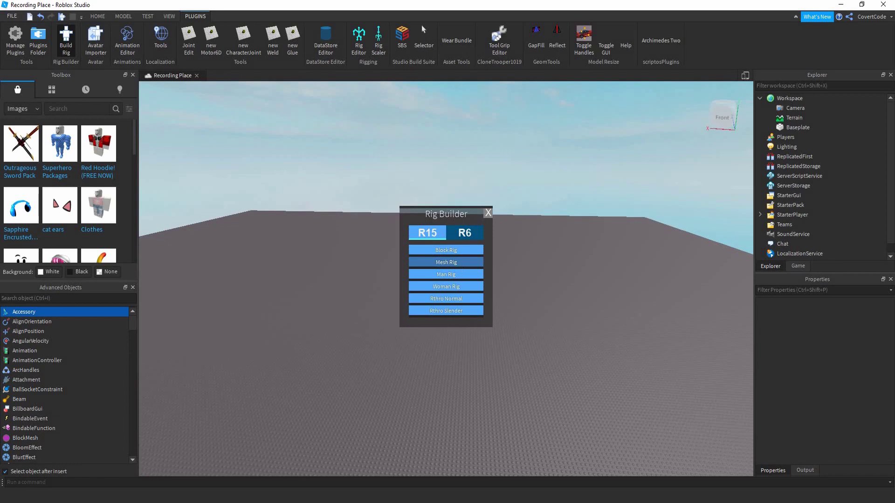
scroll(563, 261, down, 2)
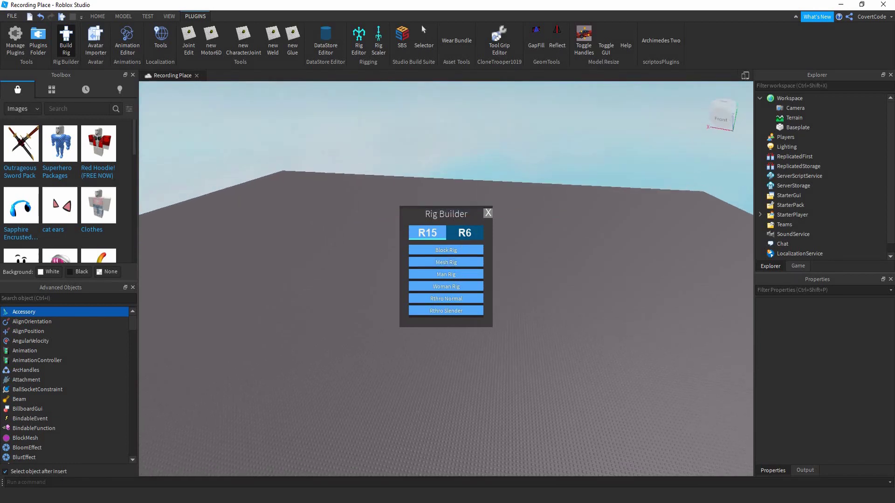
click(464, 232)
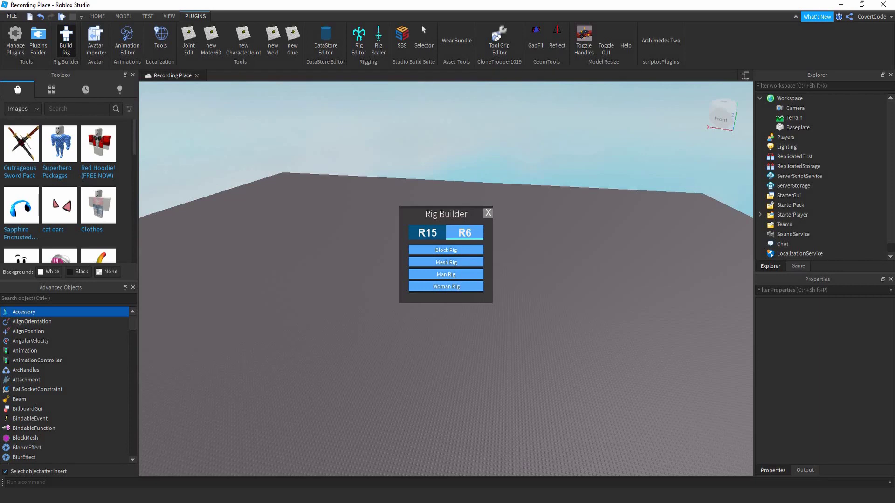
right_drag(546, 251, 546, 251)
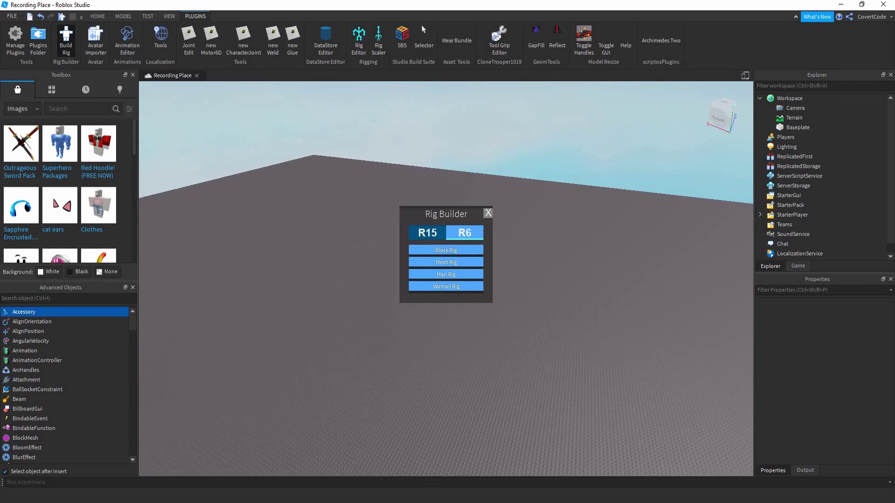
click(428, 233)
right_drag(483, 278, 483, 278)
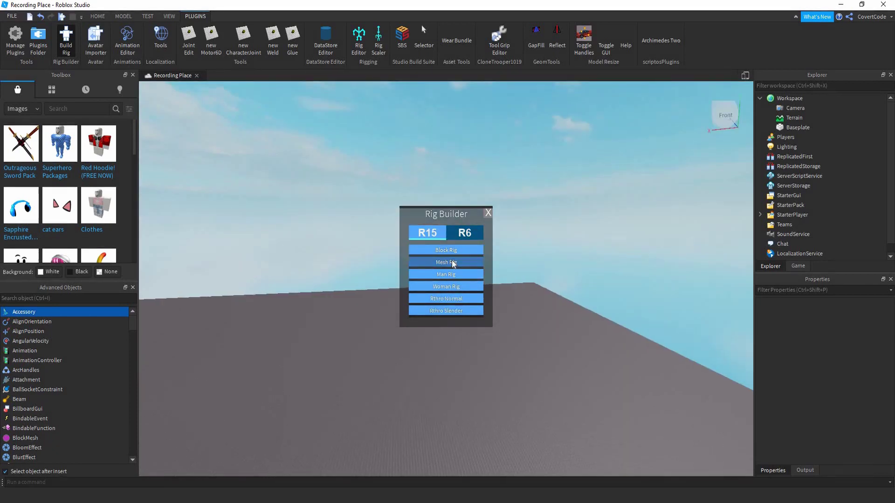
click(447, 261)
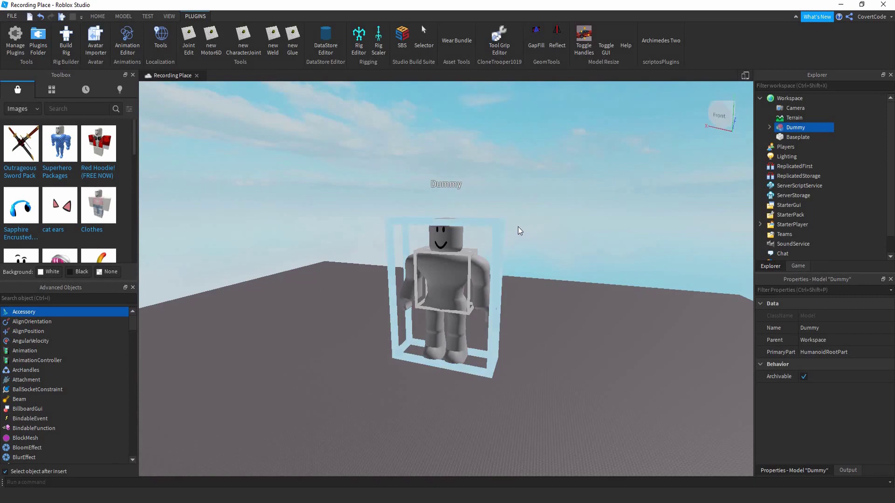
click(519, 230)
right_drag(519, 227, 527, 205)
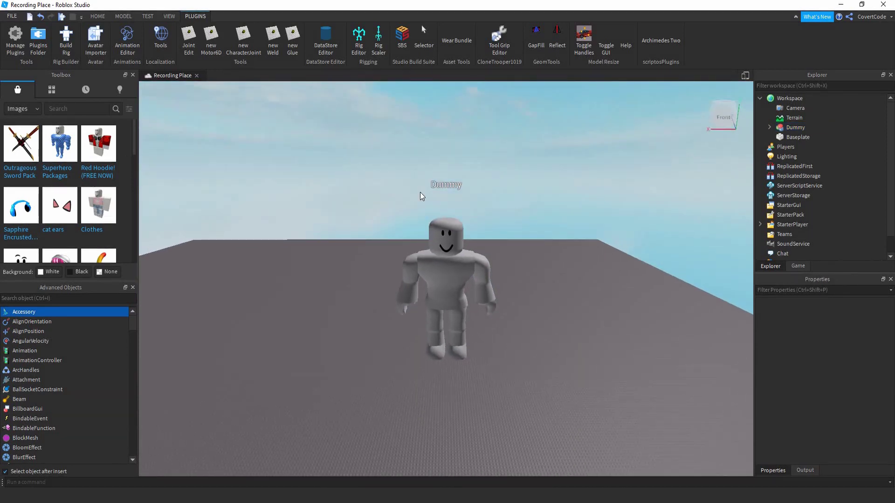
- Open the Animation Editor and choose the mesh dummy as the rig to animate
click(126, 46)
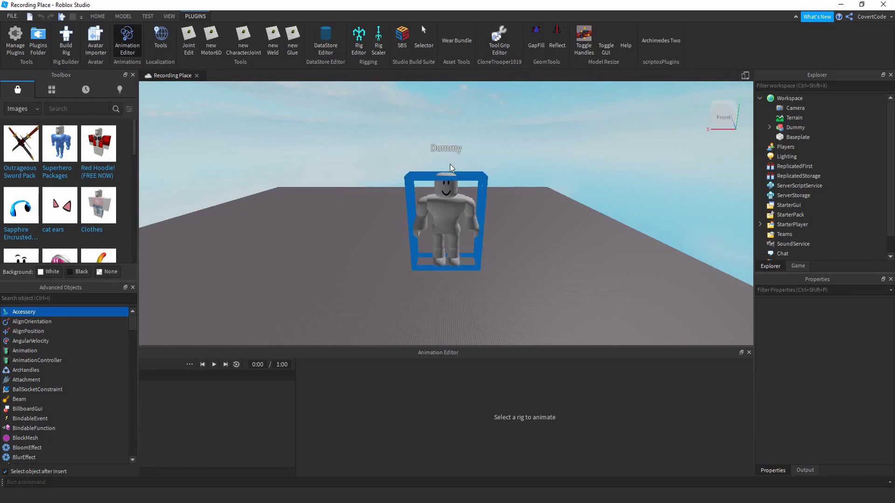
click(452, 205)
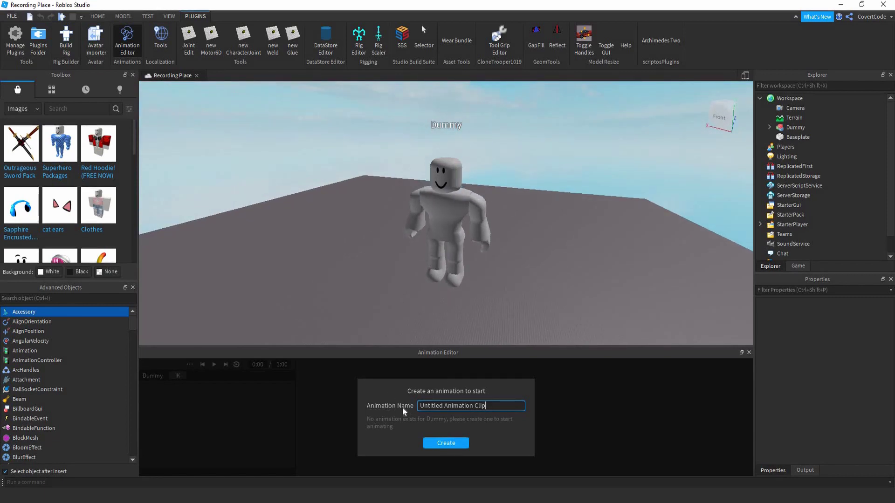
- Name the new animation Testing and create it for the dummy
key(ctrl+a)
key(BackSpace)
text(Testing)
click(446, 443)
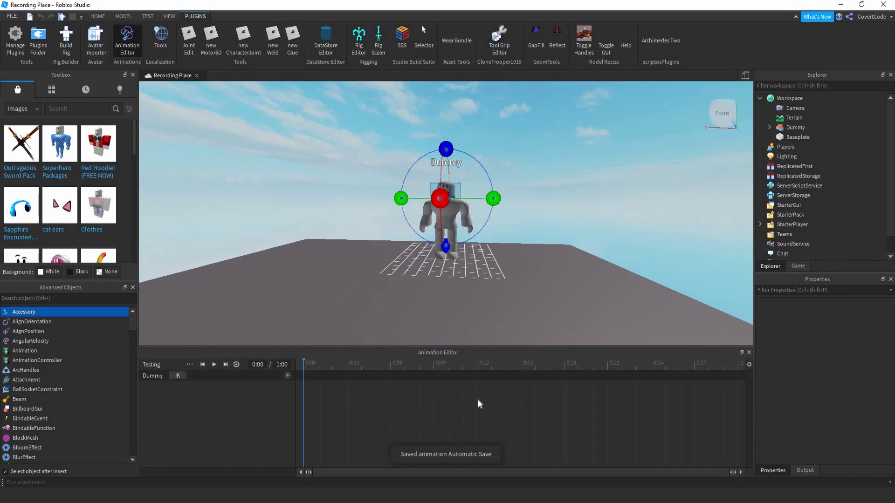
- Inspect the dummy and its floor grid from the side, the back and the front
key(d)
right_drag(406, 269, 406, 269)
click(406, 269)
scroll(405, 269, down, 3)
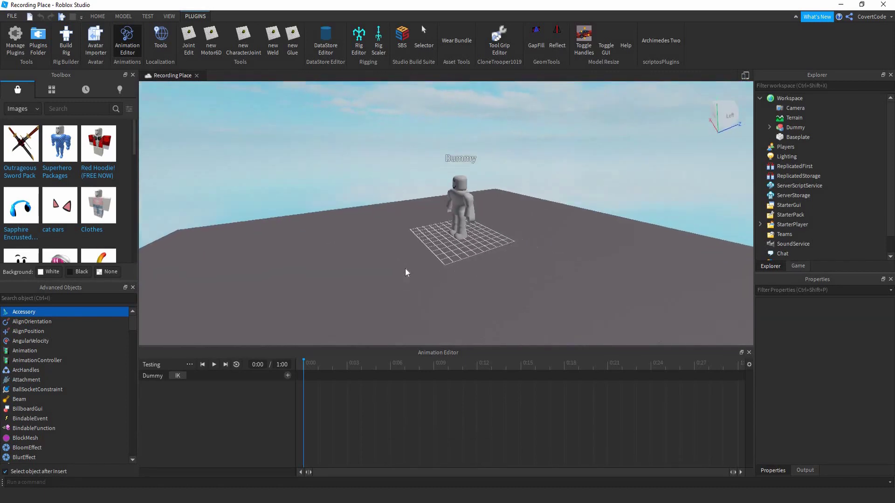
scroll(373, 261, up, 4)
right_drag(452, 206, 466, 289)
scroll(452, 206, down, 4)
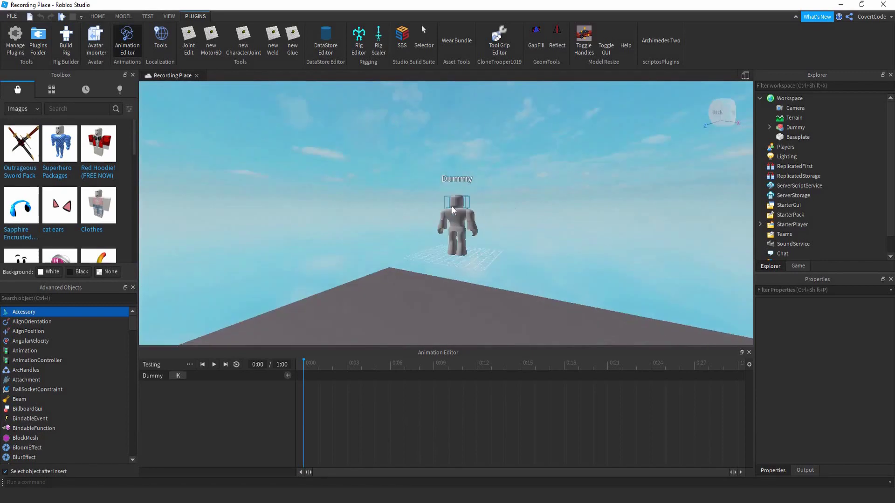
key(w)
key(d)
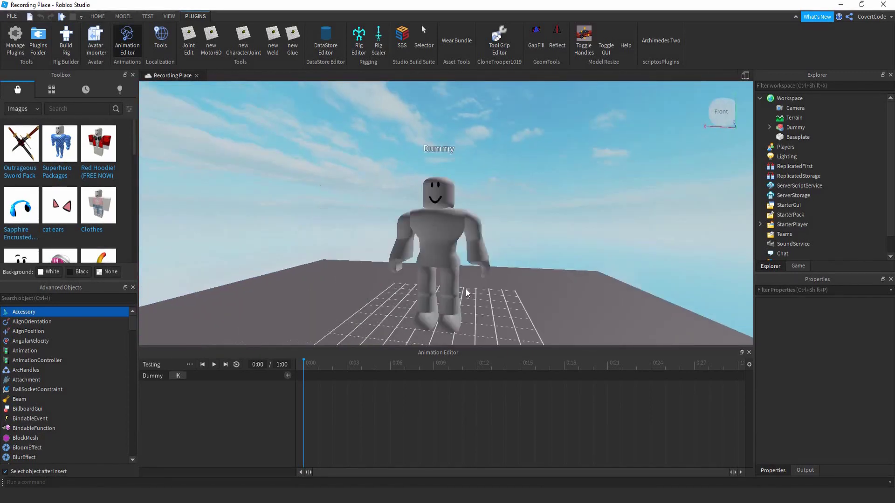
key(a)
- Select the dummy's upper torso and examine its red, green and blue rotation rings from several angles
click(457, 240)
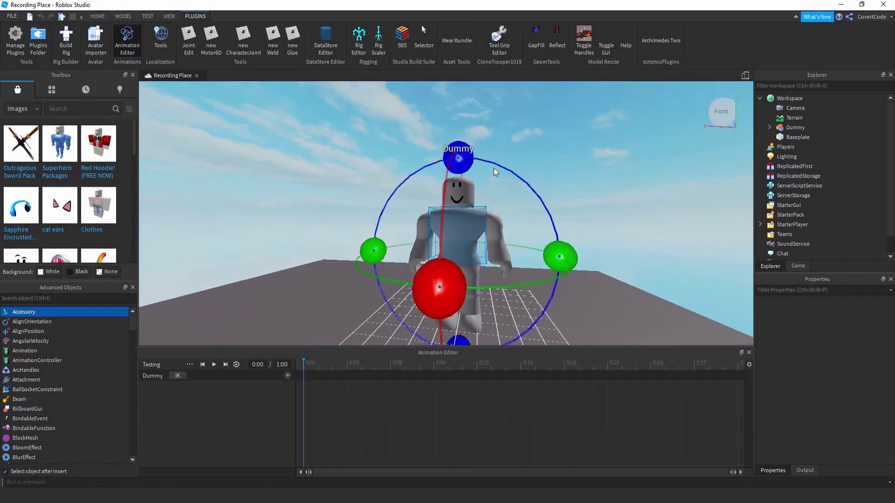
scroll(493, 168, up, 2)
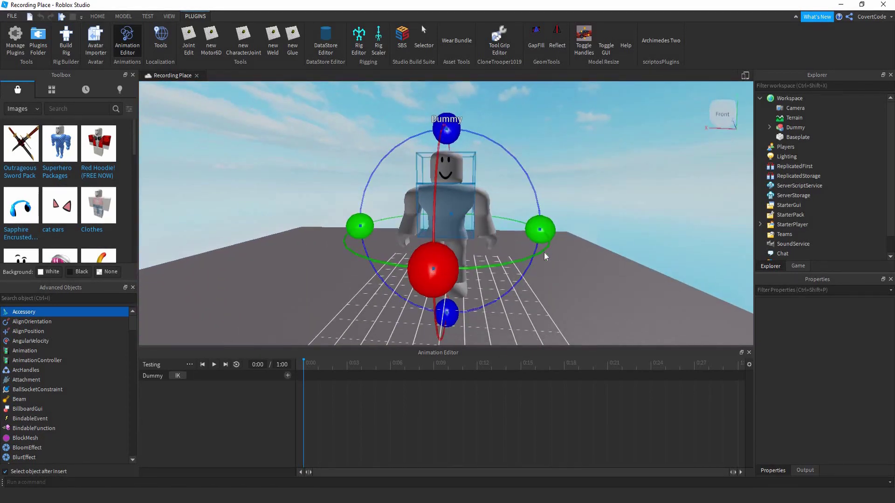
right_drag(527, 166, 451, 210)
scroll(431, 217, down, 3)
scroll(431, 217, up, 3)
scroll(432, 217, down, 2)
scroll(431, 217, up, 3)
scroll(431, 217, down, 3)
scroll(431, 217, up, 3)
scroll(432, 217, down, 3)
scroll(450, 211, up, 2)
scroll(451, 211, down, 3)
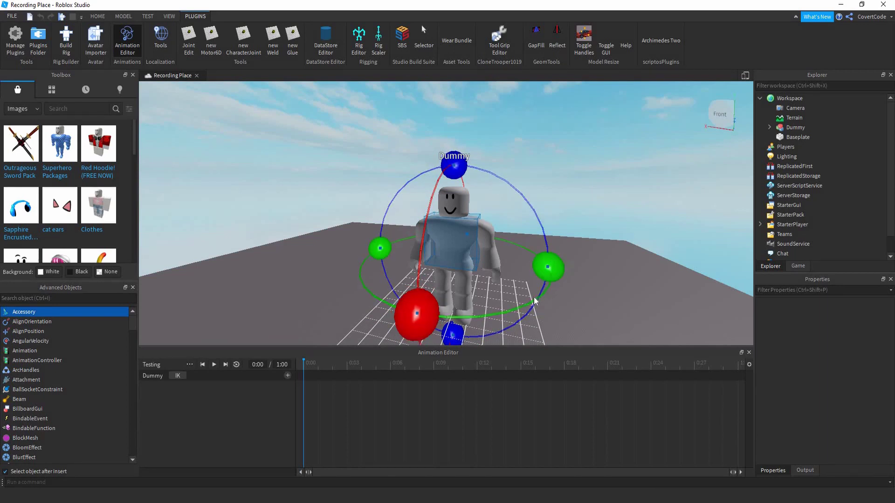
right_drag(534, 301, 445, 254)
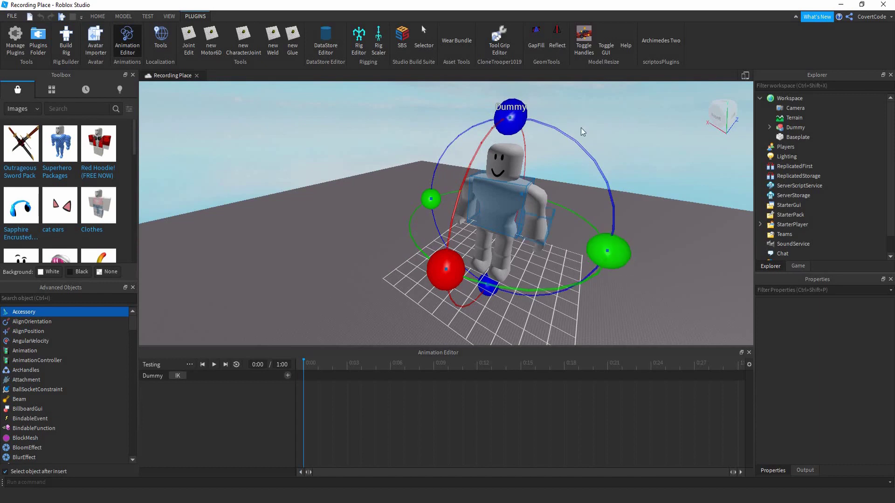
- Select the dummy's head and adjust it with the blue rotation ring at 0:00, adding a Head keyframe
click(491, 155)
right_drag(495, 172, 468, 158)
scroll(489, 175, up, 2)
key(e)
scroll(485, 181, down, 3)
scroll(485, 181, up, 2)
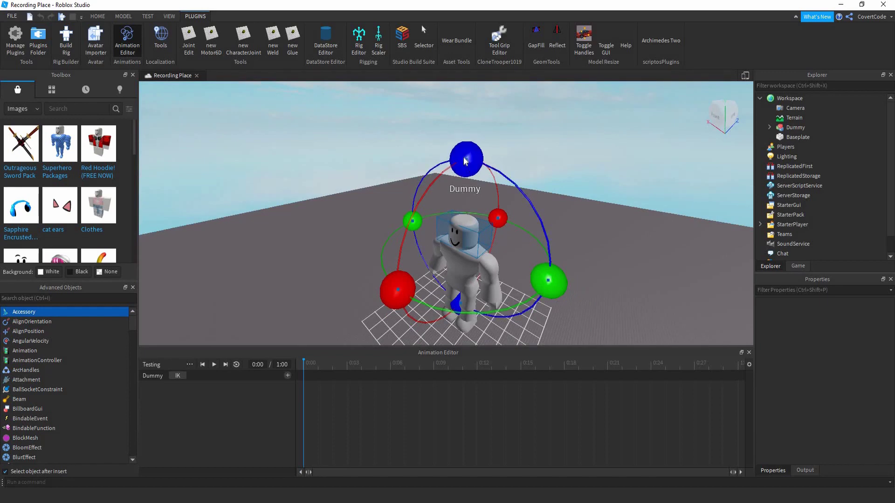
right_click(464, 158)
right_drag(462, 185, 464, 166)
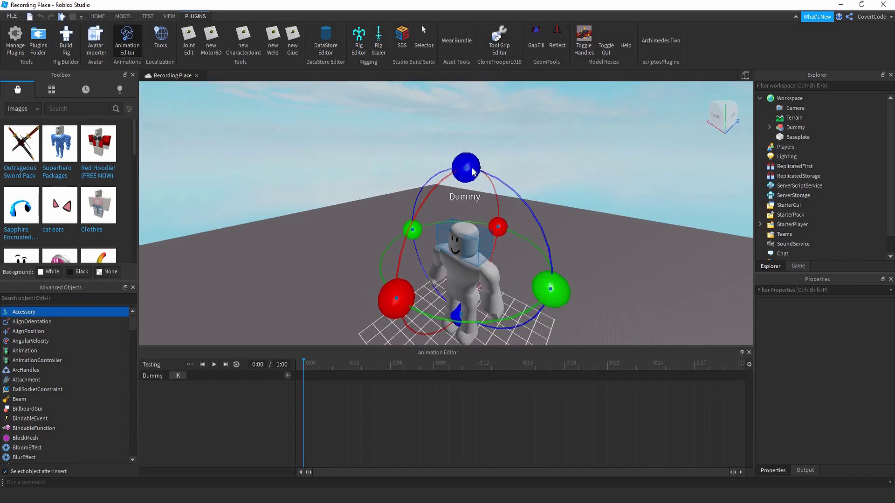
drag(467, 166, 534, 208)
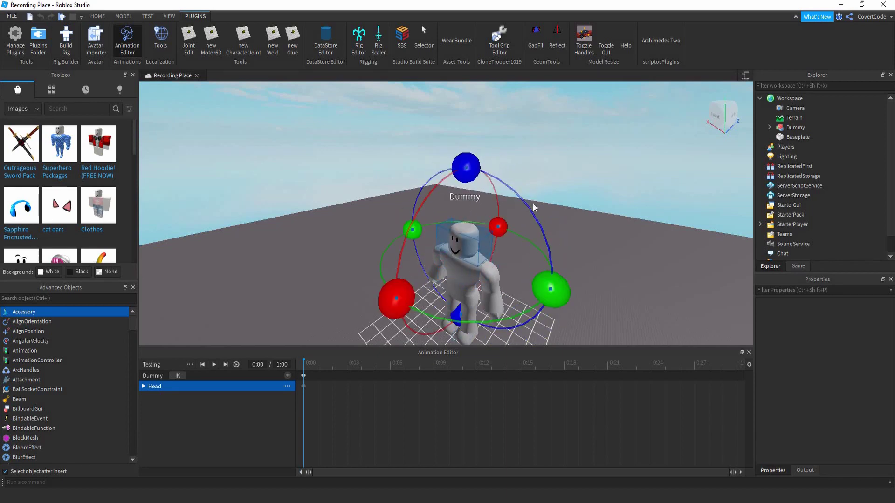
- Rotate the head slightly with the red and blue rotation rings at 0:00
right_drag(548, 206, 423, 244)
scroll(432, 246, up, 3)
scroll(435, 217, down, 2)
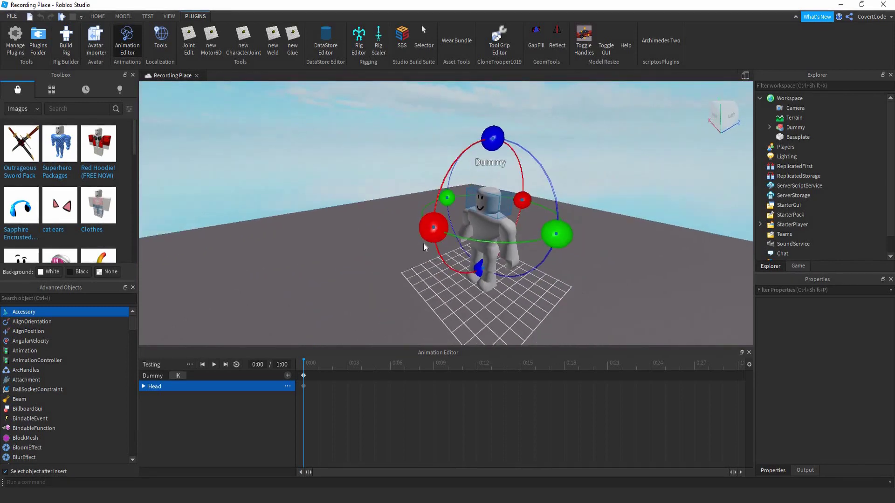
scroll(423, 244, up, 1)
right_drag(427, 299, 405, 245)
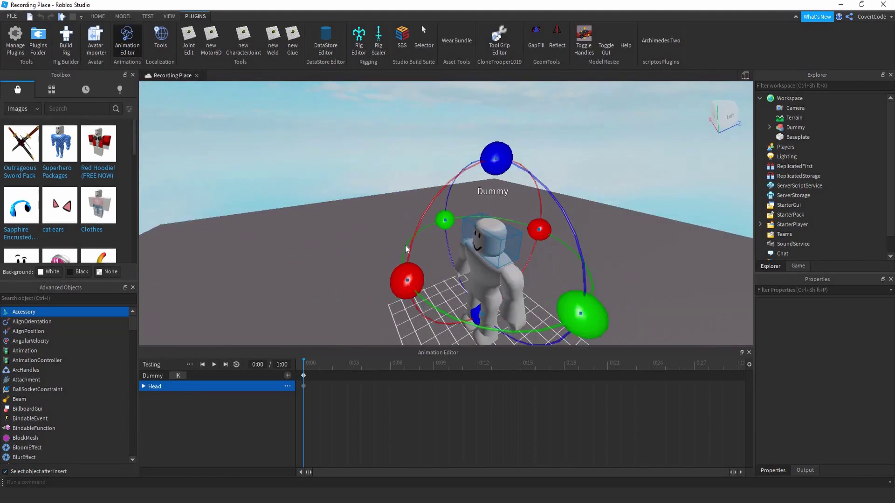
mouse_move(407, 280)
mouse_down()
mouse_move(517, 173)
mouse_move(531, 196)
mouse_move(498, 183)
mouse_move(523, 251)
mouse_move(409, 250)
mouse_move(508, 320)
mouse_move(450, 198)
mouse_move(530, 293)
mouse_move(423, 287)
mouse_move(421, 278)
mouse_up()
right_drag(421, 279, 535, 238)
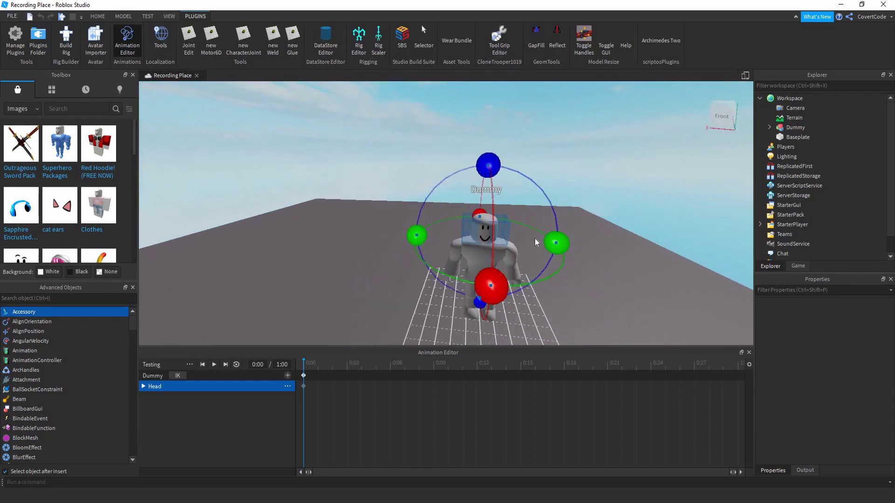
right_drag(474, 229, 533, 200)
drag(533, 200, 525, 231)
- Switch from rotation rings to move arrows and reselect the dummy's head
right_drag(524, 231, 437, 212)
scroll(437, 213, down, 3)
key(d)
key(a)
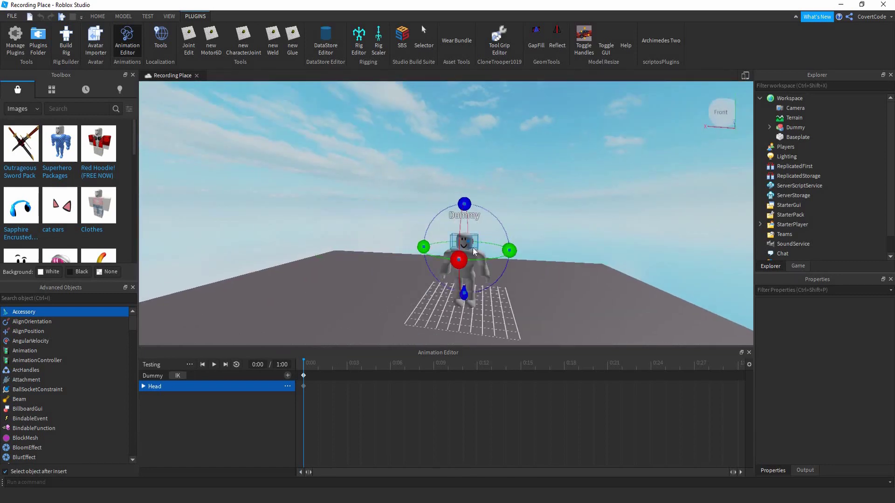
right_drag(473, 247, 467, 261)
key(r)
click(528, 311)
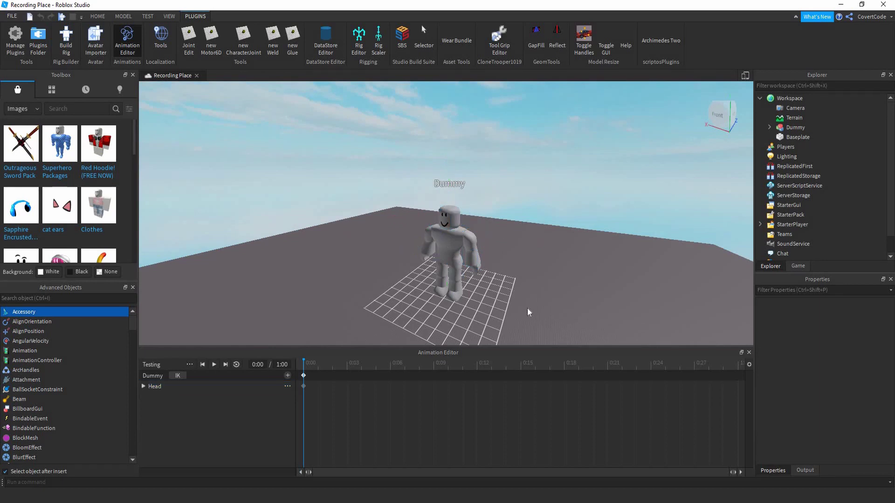
click(445, 219)
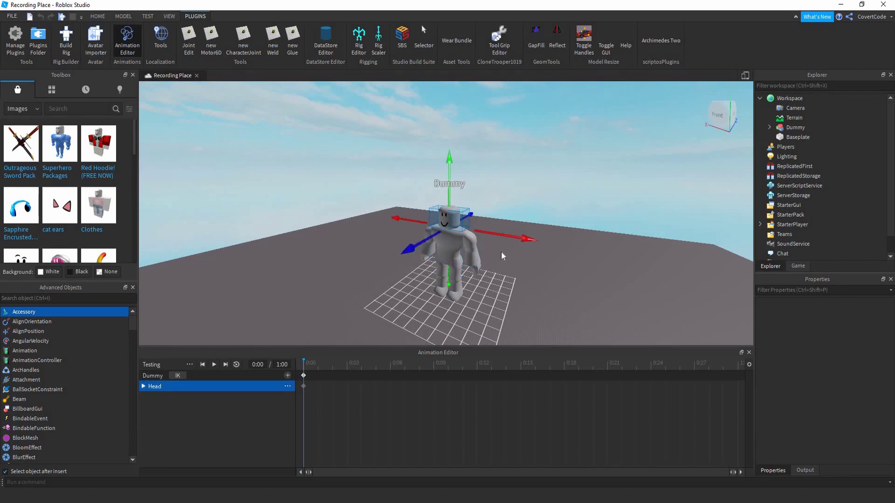
scroll(502, 252, up, 4)
scroll(471, 258, down, 4)
right_drag(472, 258, 487, 258)
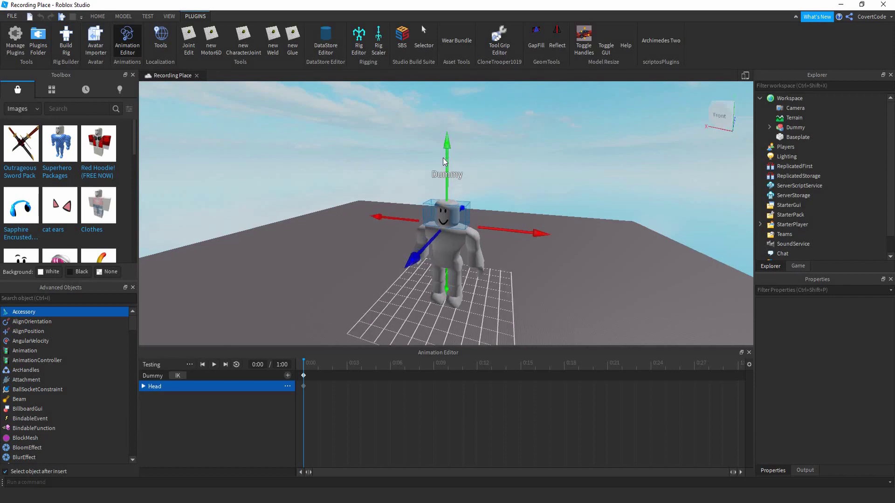
- Try lifting the head off the body along the green vertical axis, and undo the move
scroll(443, 158, up, 2)
drag(440, 153, 440, 151)
right_drag(440, 151, 440, 151)
scroll(455, 181, down, 4)
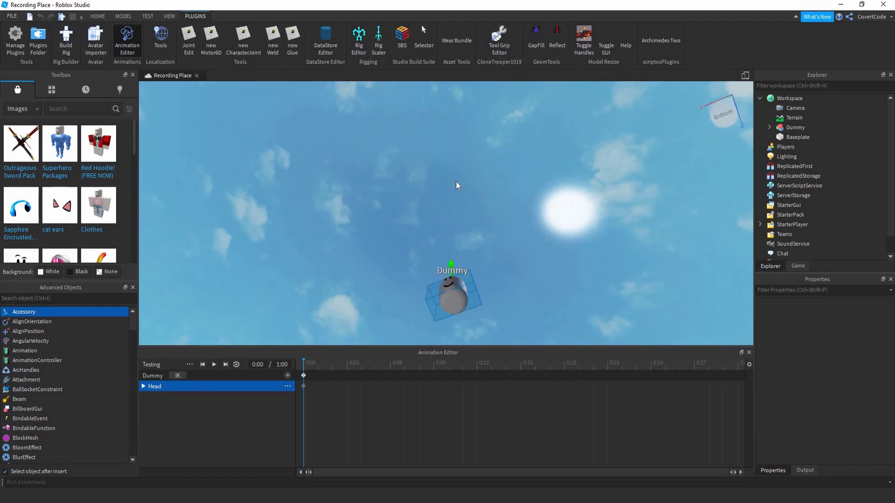
right_drag(463, 208, 462, 208)
drag(462, 209, 449, 191)
scroll(449, 191, down, 4)
right_drag(482, 230, 482, 230)
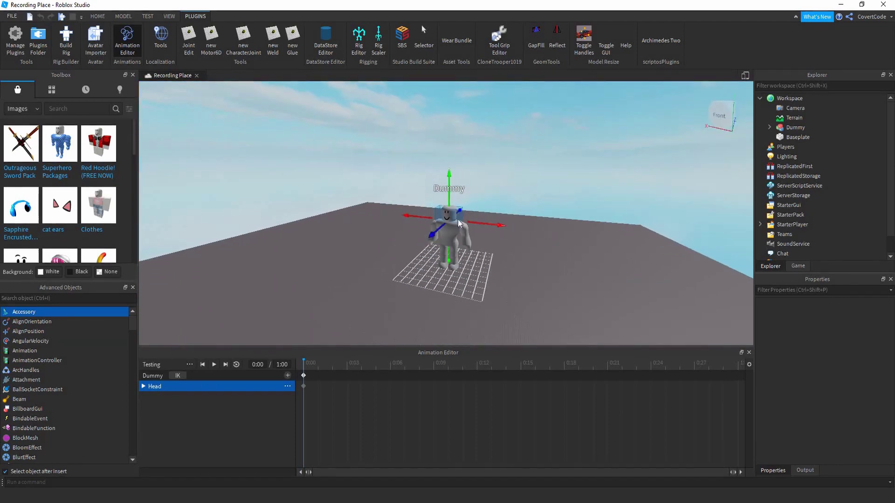
scroll(482, 230, up, 5)
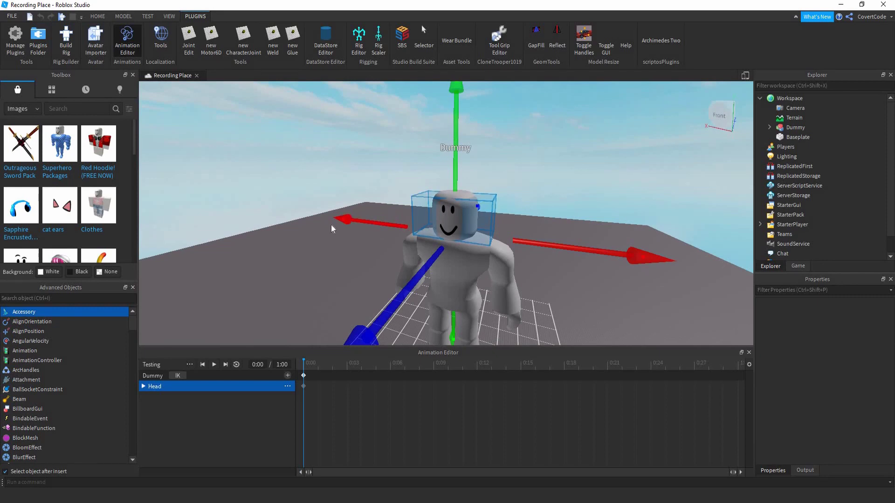
right_drag(331, 224, 365, 211)
scroll(366, 211, down, 5)
right_drag(420, 228, 450, 209)
drag(447, 205, 447, 140)
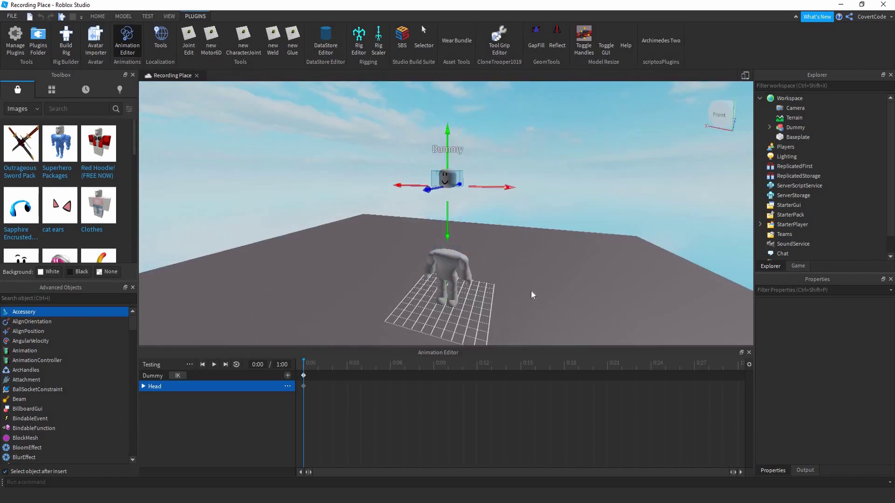
key(ctrl+z)
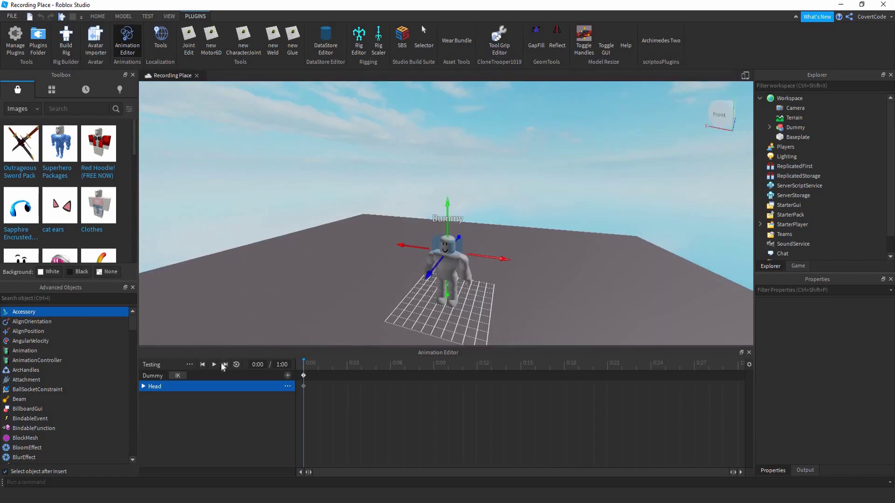
right_click(689, 353)
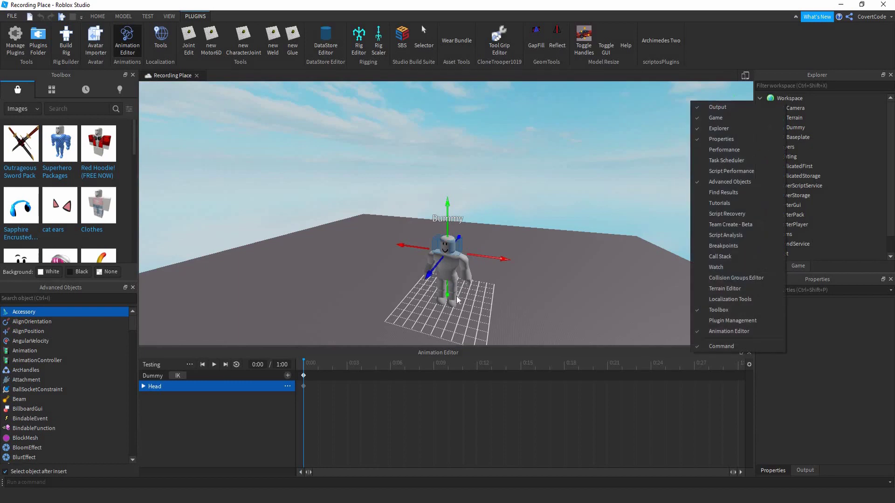
right_drag(457, 296, 8, 22)
click(10, 19)
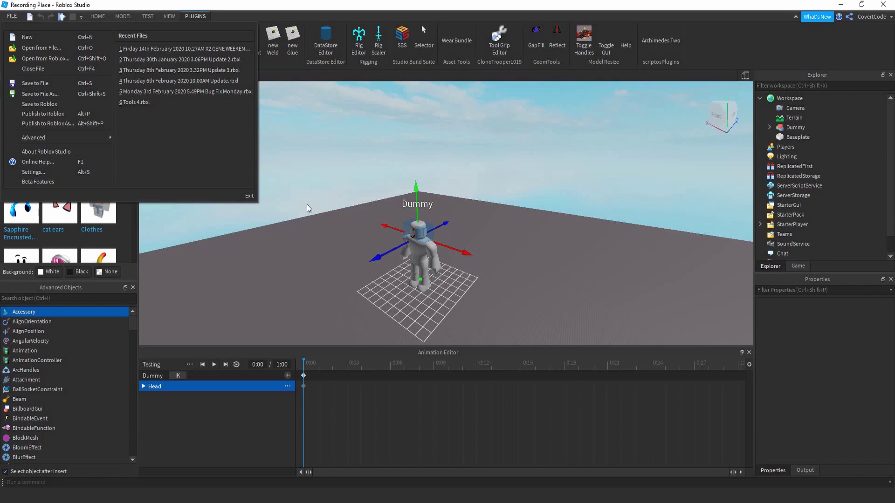
click(307, 250)
scroll(307, 250, up, 4)
right_drag(307, 250, 276, 225)
click(392, 209)
scroll(392, 208, down, 4)
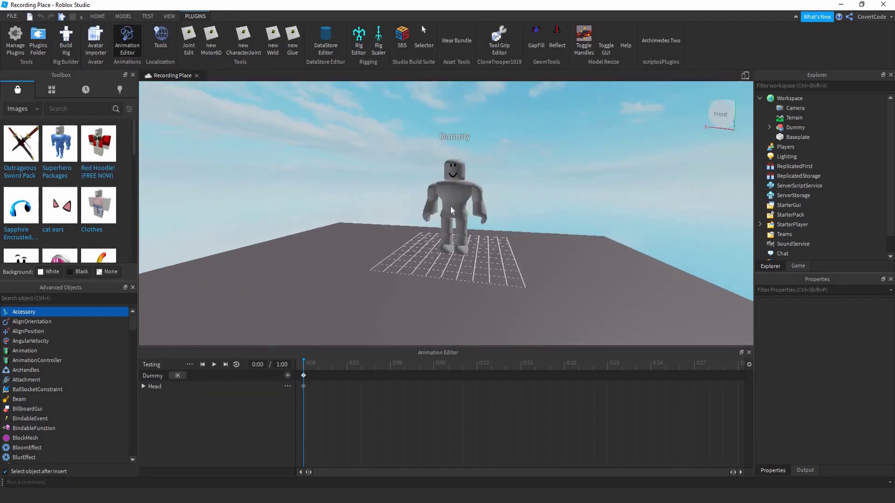
- Try moving the dummy's torso sideways along the red axis, undo the move and deselect the torso
click(451, 210)
scroll(451, 210, up, 3)
right_drag(536, 218, 528, 259)
scroll(509, 214, down, 3)
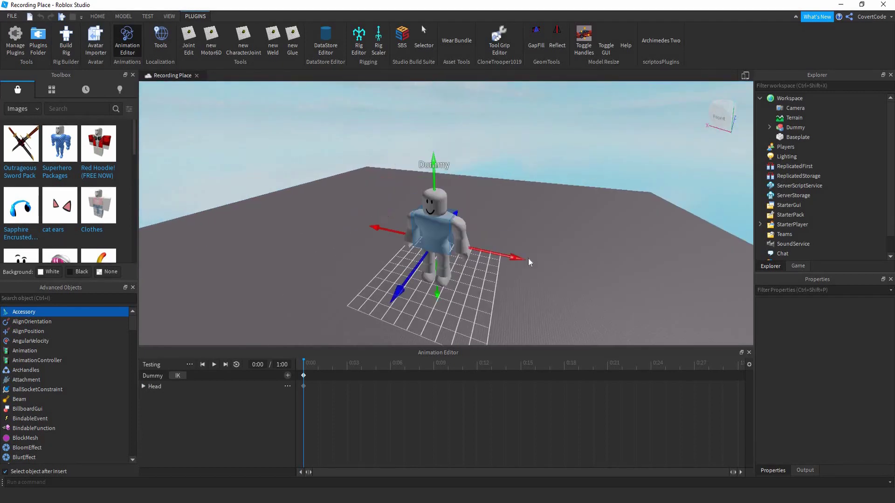
drag(518, 258, 597, 273)
key(ctrl+z)
scroll(362, 265, down, 3)
click(361, 264)
scroll(360, 266, up, 5)
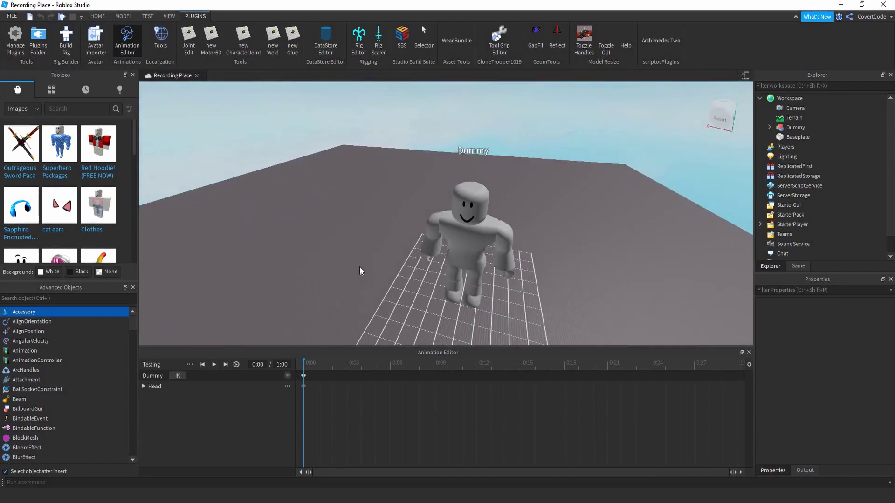
key(a)
right_drag(359, 267, 375, 265)
key(d)
key(s)
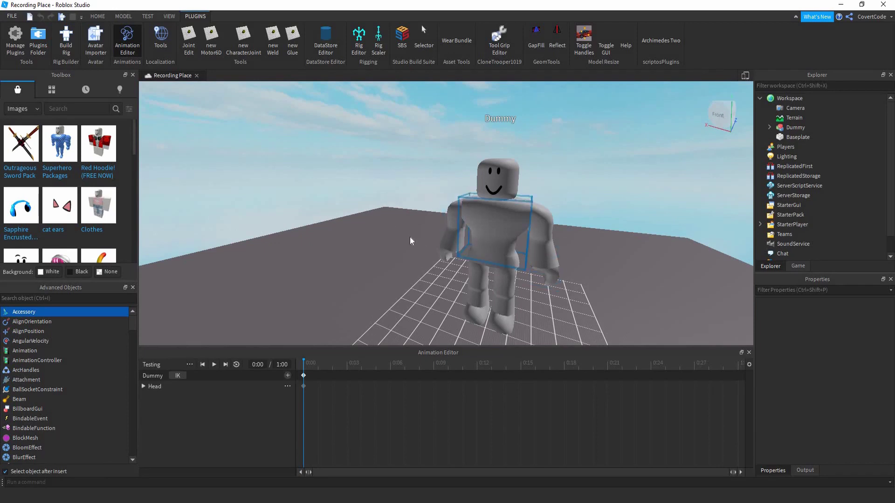
right_drag(498, 234, 498, 234)
key(a)
key(d)
right_drag(436, 239, 421, 227)
- Select the dummy's upper torso up close and add an UpperTorso keyframe at 0:00
click(460, 225)
scroll(408, 192, up, 5)
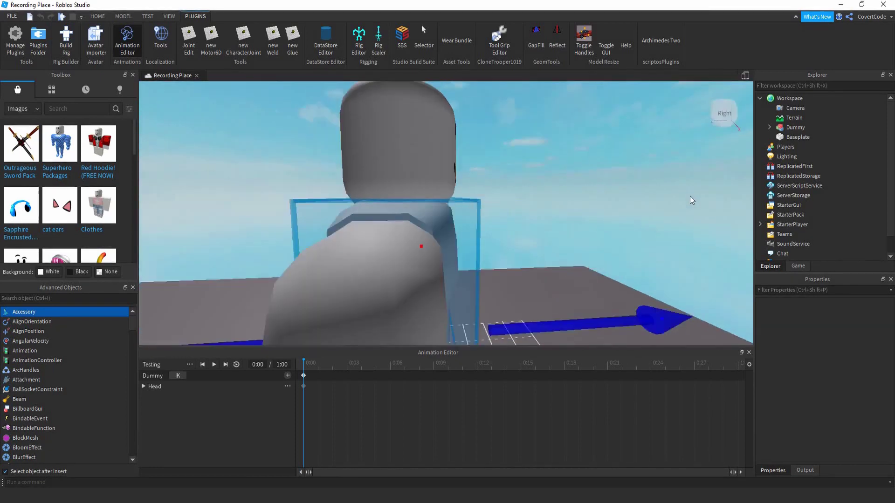
scroll(628, 264, down, 4)
scroll(627, 264, up, 4)
scroll(627, 264, down, 4)
scroll(424, 225, up, 2)
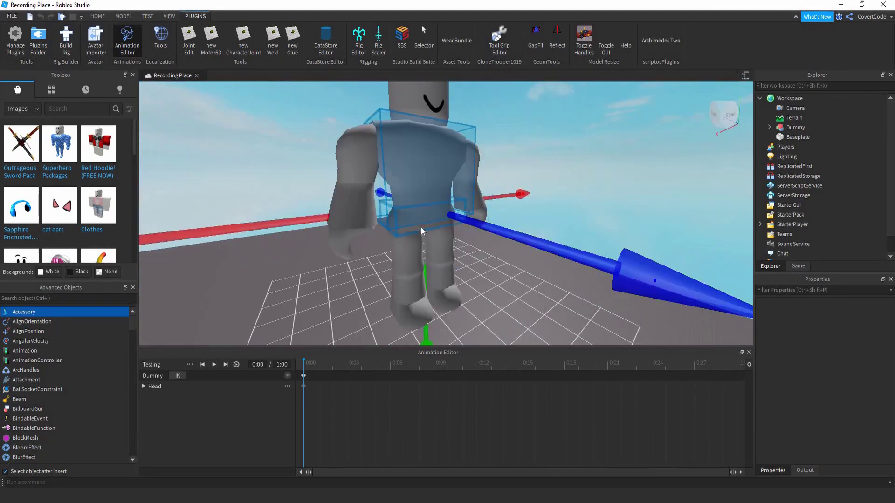
click(427, 138)
- Select the right upper arm and examine the separate parts of the right arm and their move arrows
click(361, 151)
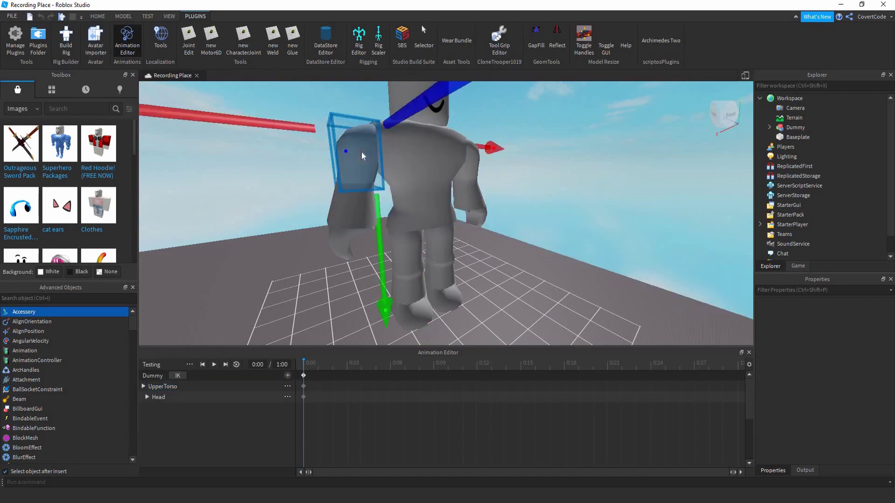
right_drag(362, 152, 352, 158)
scroll(361, 151, up, 3)
key(f)
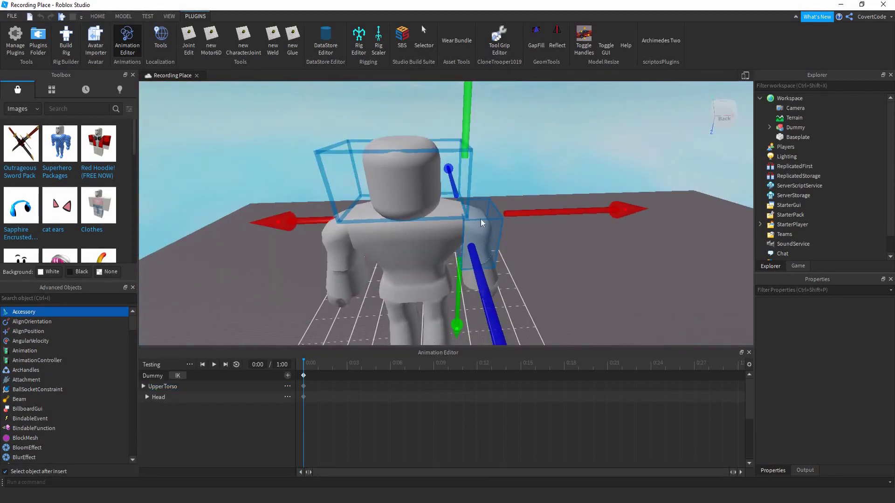
right_drag(480, 219, 506, 208)
scroll(506, 208, down, 3)
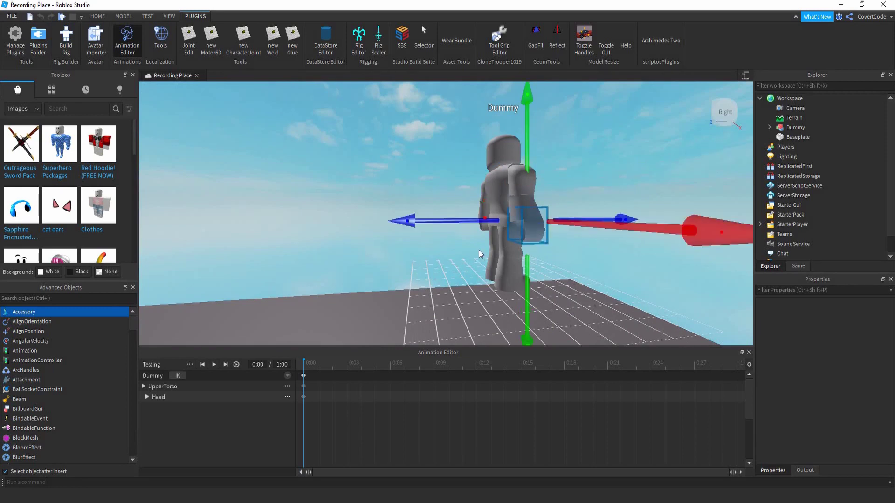
- Deselect the arm, select the dummy's left foot and add a LeftFoot keyframe at 0:00
right_drag(479, 250, 437, 221)
click(606, 253)
key(d)
scroll(570, 259, up, 3)
click(487, 286)
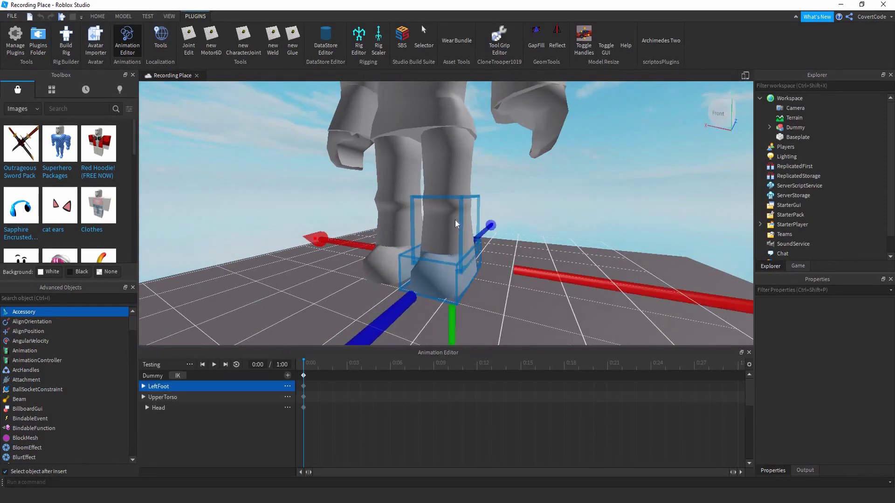
- Deselect the left foot and examine the dummy's left arm parts and move arrows from the side
scroll(451, 219, down, 5)
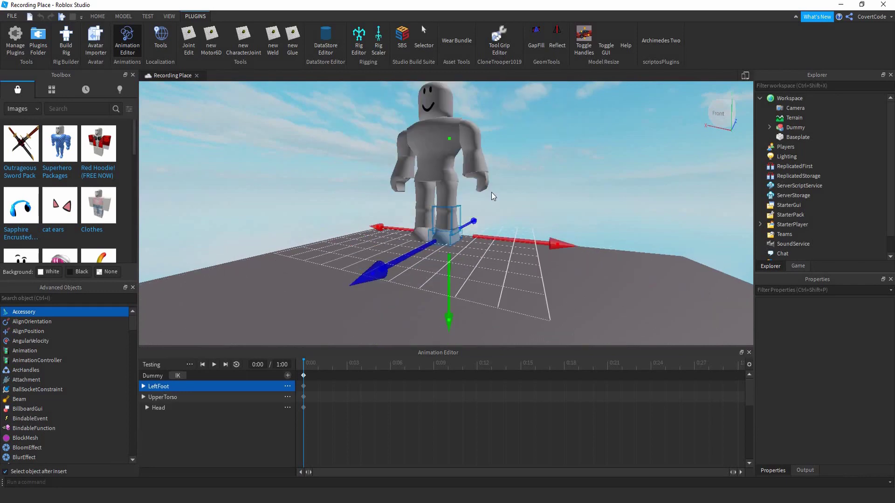
click(491, 192)
right_drag(496, 212, 478, 232)
click(477, 231)
click(440, 109)
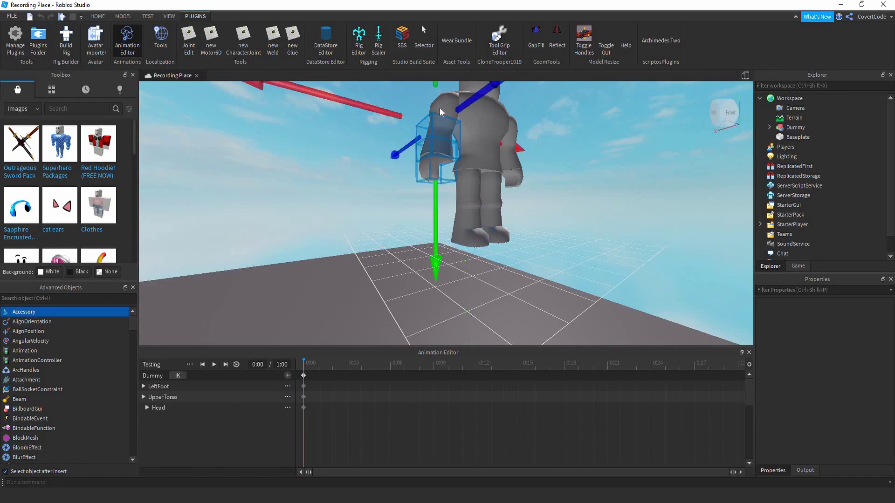
key(s)
key(d)
click(453, 162)
scroll(450, 162, up, 3)
right_drag(450, 162, 488, 184)
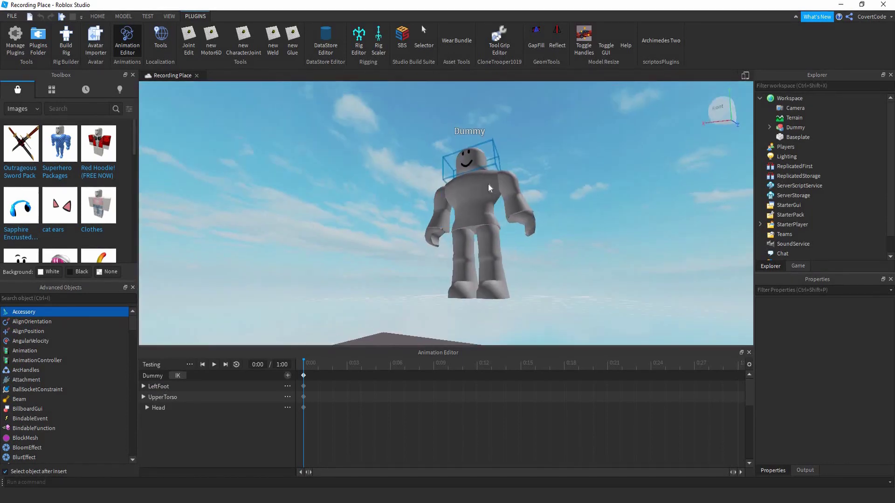
- Select the lower torso up close and compare it with the separate upper torso part
scroll(482, 195, up, 3)
click(517, 235)
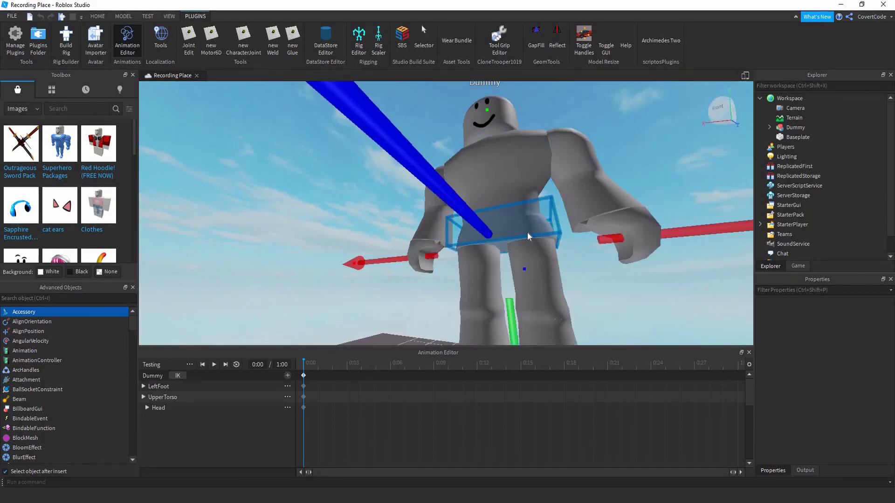
scroll(510, 153, up, 2)
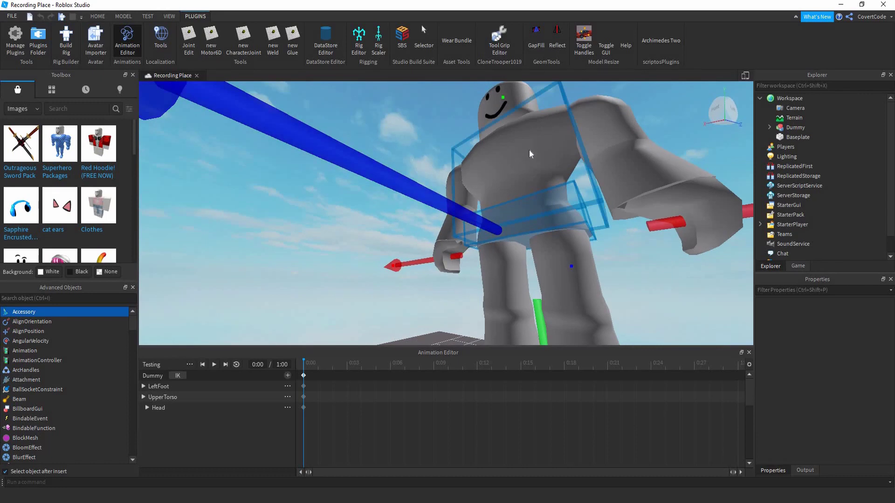
scroll(536, 156, down, 6)
scroll(504, 170, up, 2)
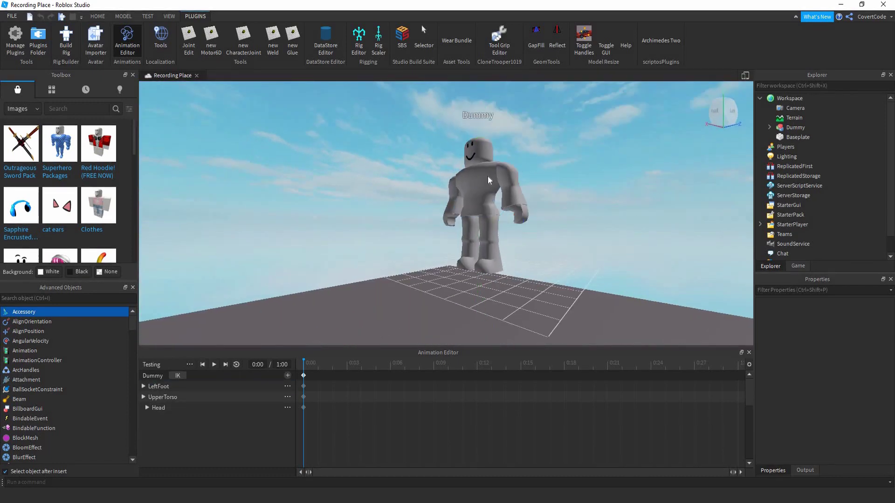
- Select the upper torso, switch to the rotation handles and examine its three colored rings up close
click(487, 176)
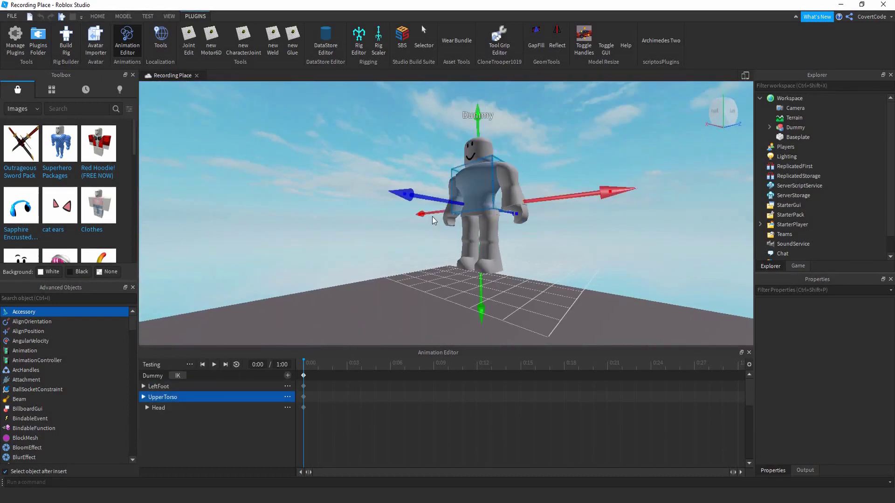
key(r)
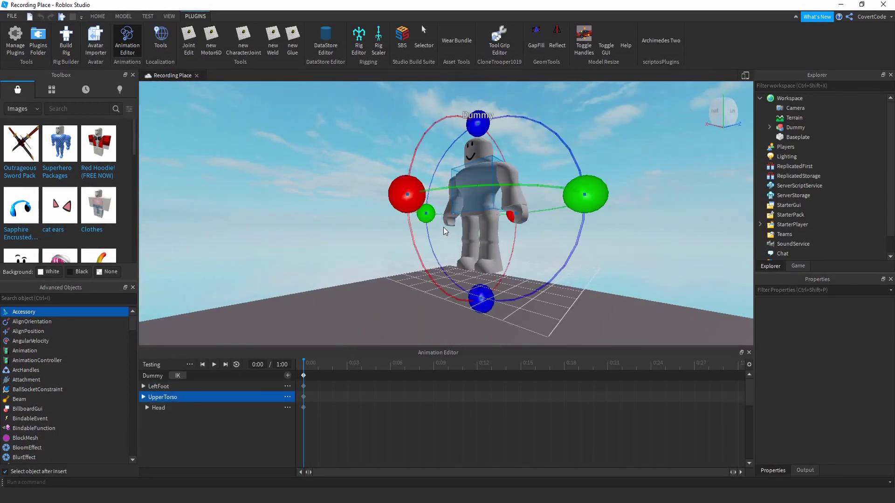
right_drag(443, 228, 443, 234)
drag(443, 233, 456, 199)
scroll(413, 147, up, 5)
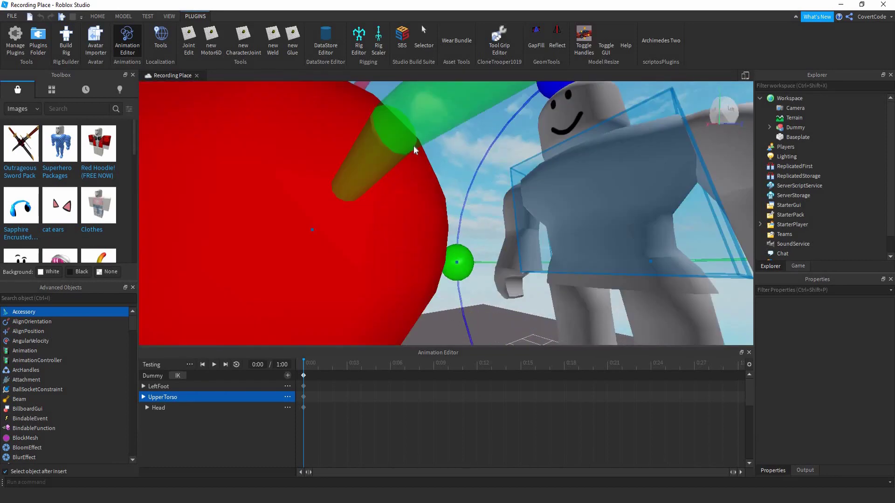
scroll(414, 146, down, 5)
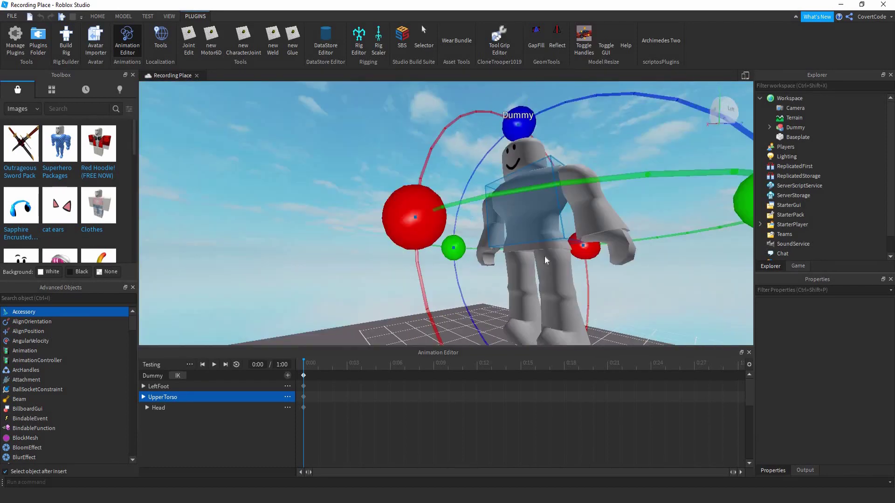
- Select the lower torso with the rotation handles and add a LowerTorso keyframe at 0:00
click(544, 255)
click(542, 236)
right_drag(542, 237, 602, 234)
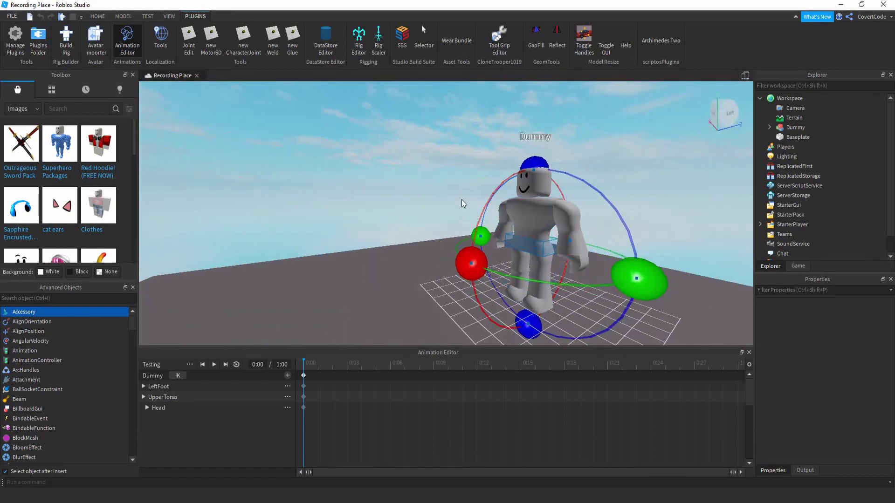
drag(532, 295, 480, 252)
scroll(494, 209, up, 5)
- Select the head, view its rotation handles and deselect it
click(503, 195)
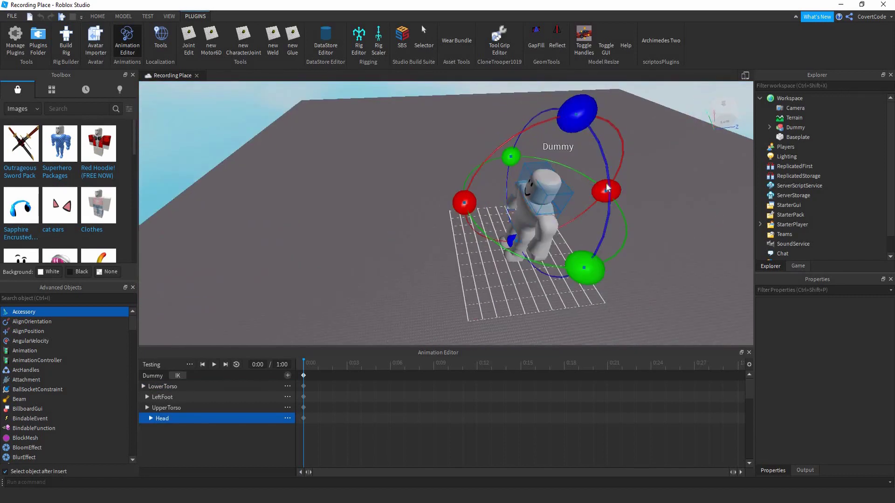
drag(511, 157, 386, 216)
click(386, 216)
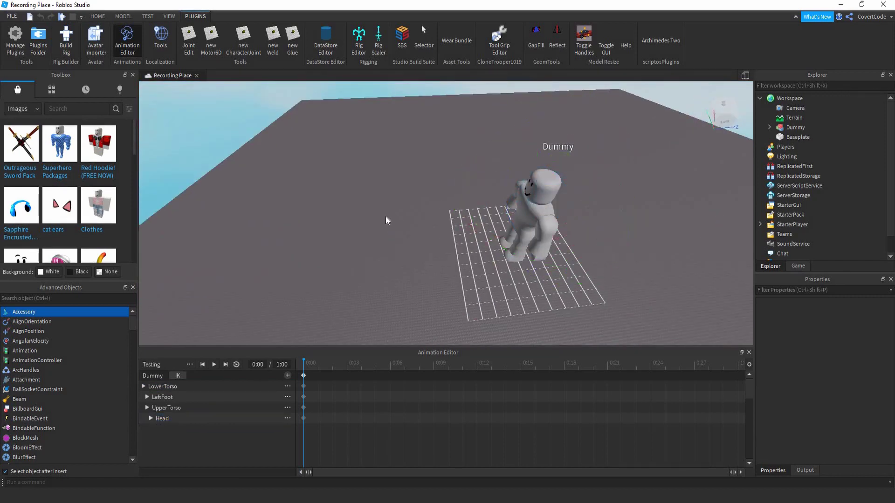
key(w)
right_drag(384, 216, 385, 216)
key(s)
key(d)
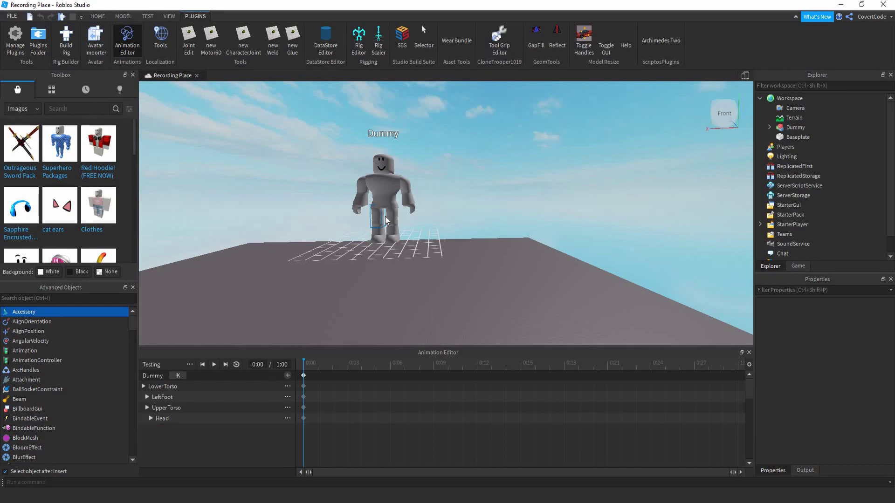
key(e)
key(a)
right_drag(389, 233, 389, 232)
key(w)
key(s)
key(d)
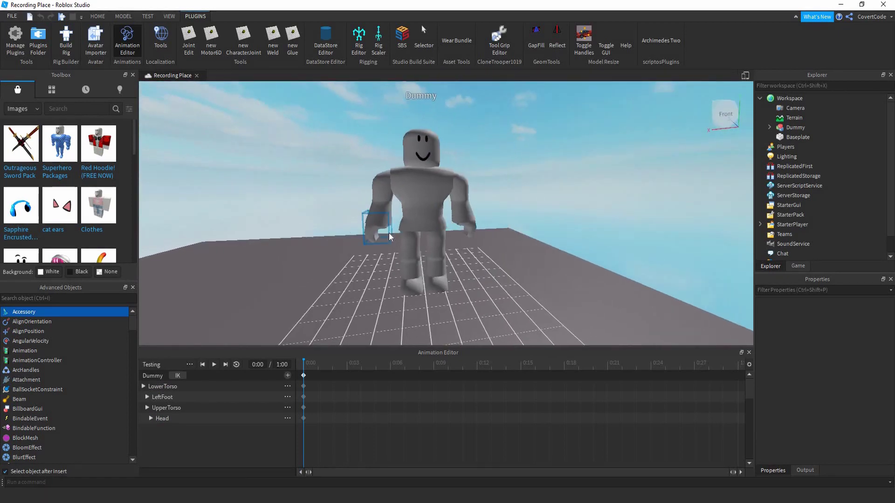
scroll(388, 233, down, 5)
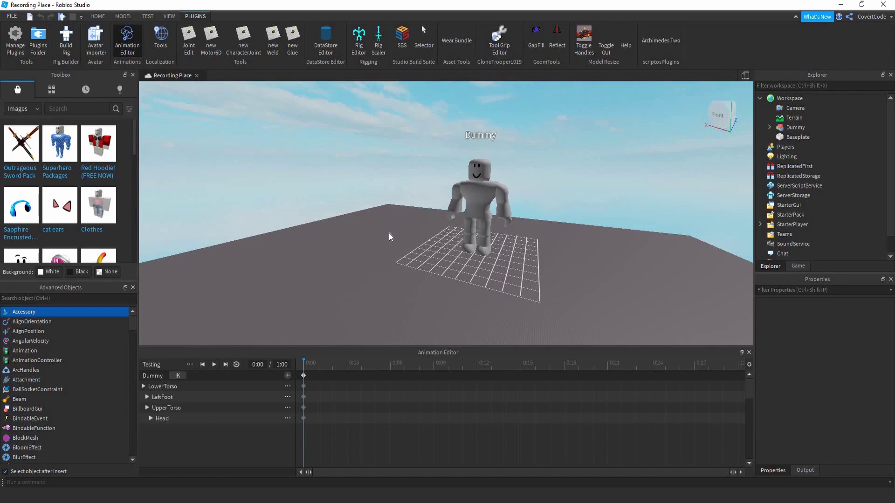
scroll(341, 277, up, 5)
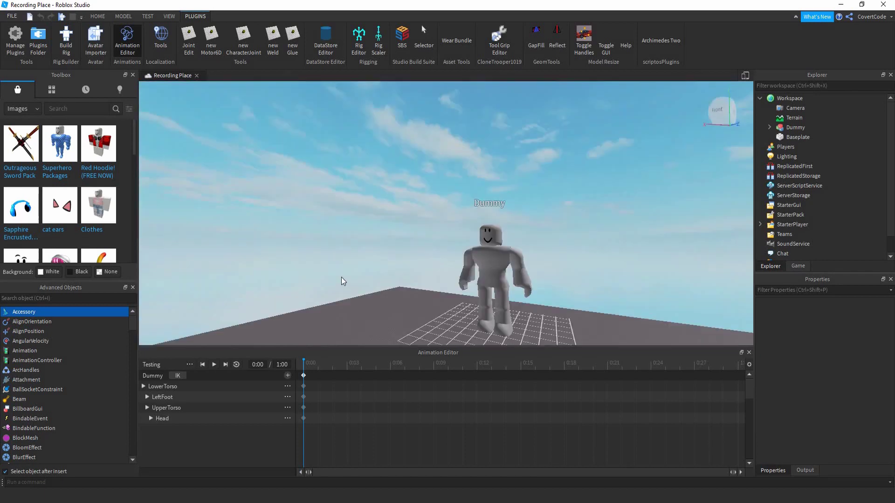
scroll(341, 277, down, 7)
scroll(380, 263, up, 5)
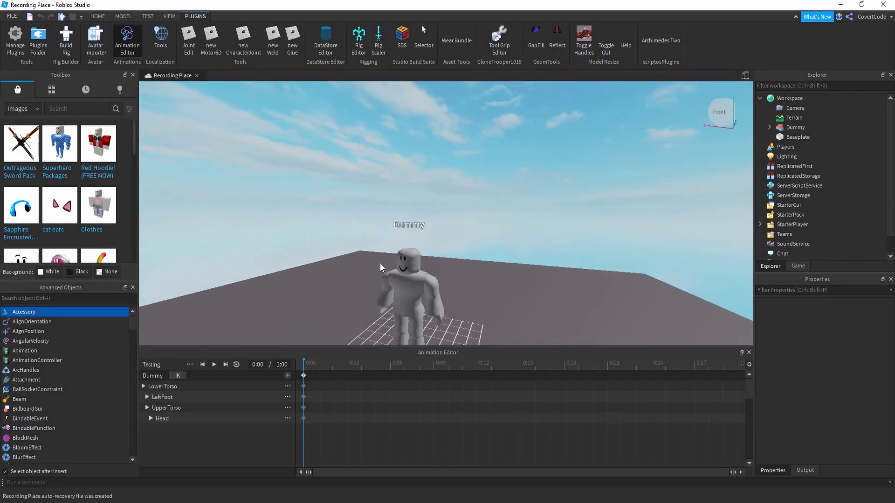
right_drag(380, 264, 381, 266)
key(q)
scroll(390, 292, down, 3)
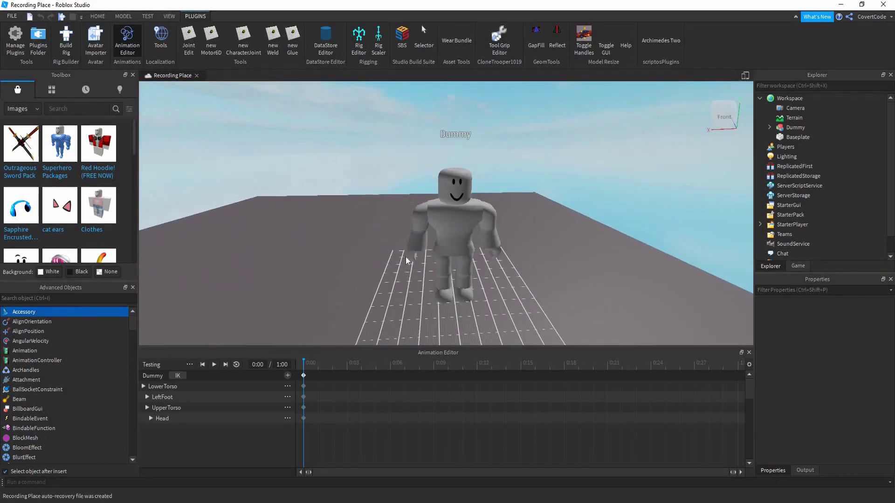
- Select all keyframes at 0:00 on the timeline and delete them
drag(367, 382, 580, 377)
right_click(581, 377)
click(605, 395)
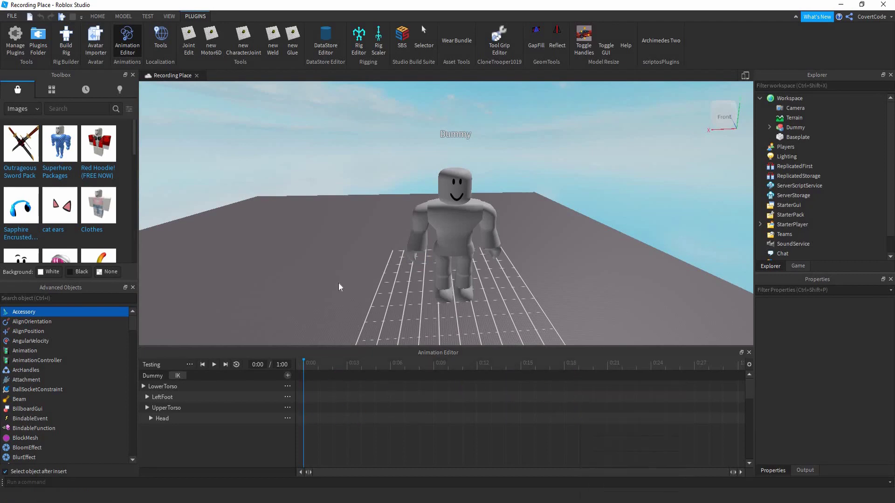
- Select the left upper arm from the front and add a LeftUpperArm keyframe at 0:00
scroll(437, 273, up, 3)
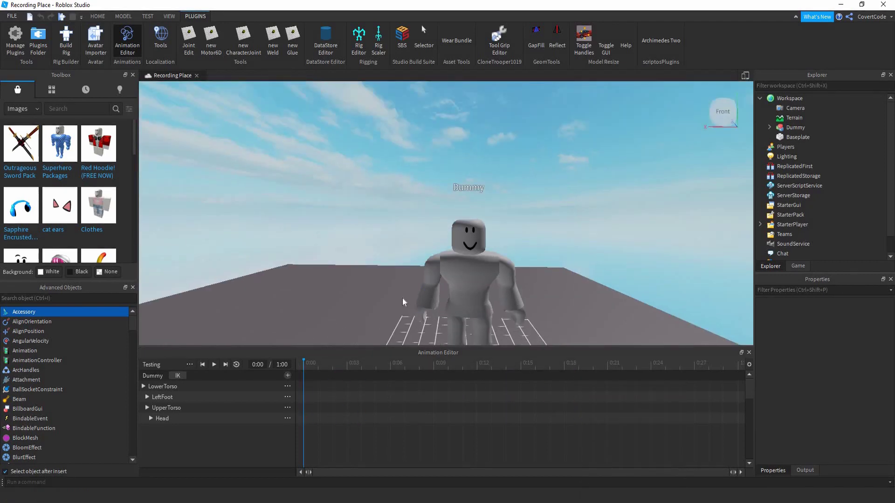
right_drag(398, 303, 336, 300)
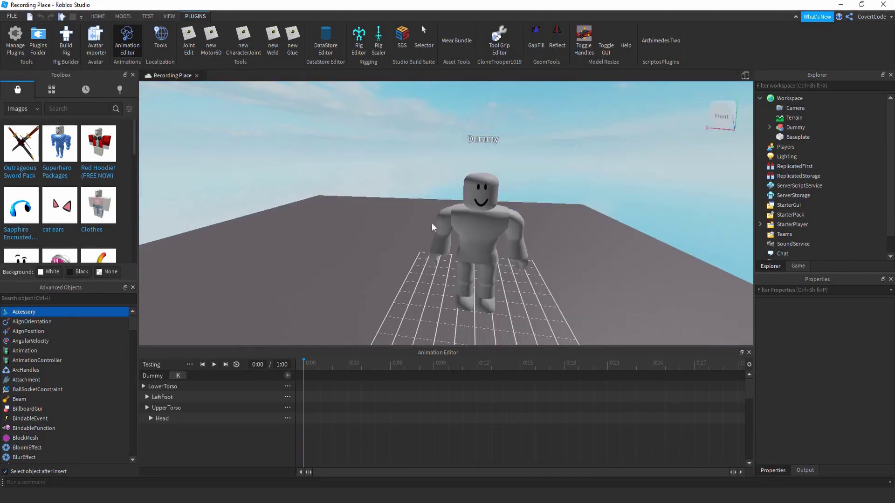
scroll(462, 217, up, 2)
click(462, 217)
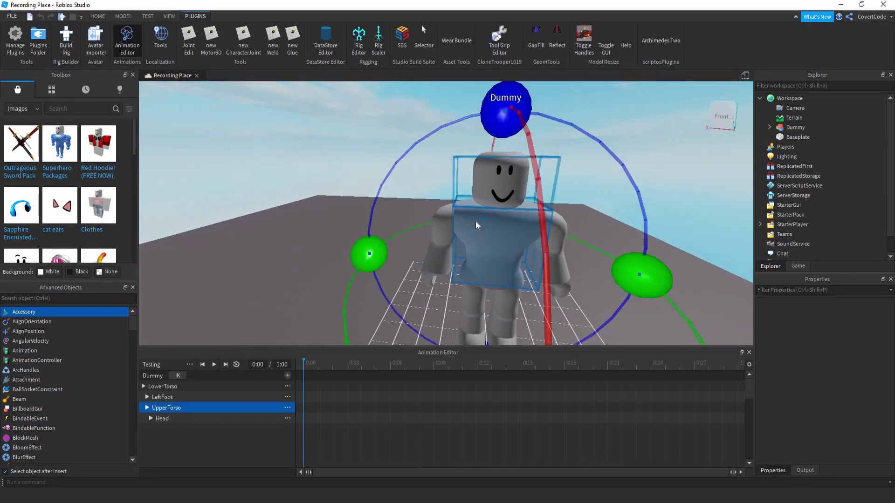
key(d)
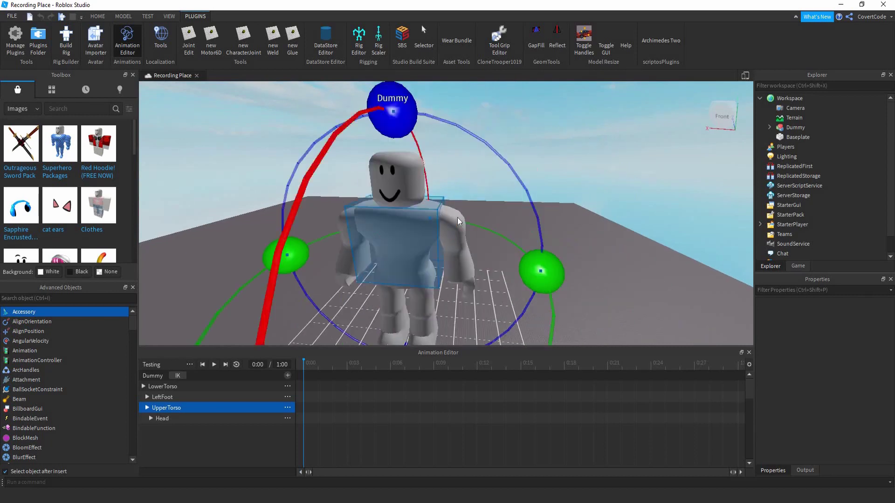
click(454, 228)
right_drag(445, 197, 443, 112)
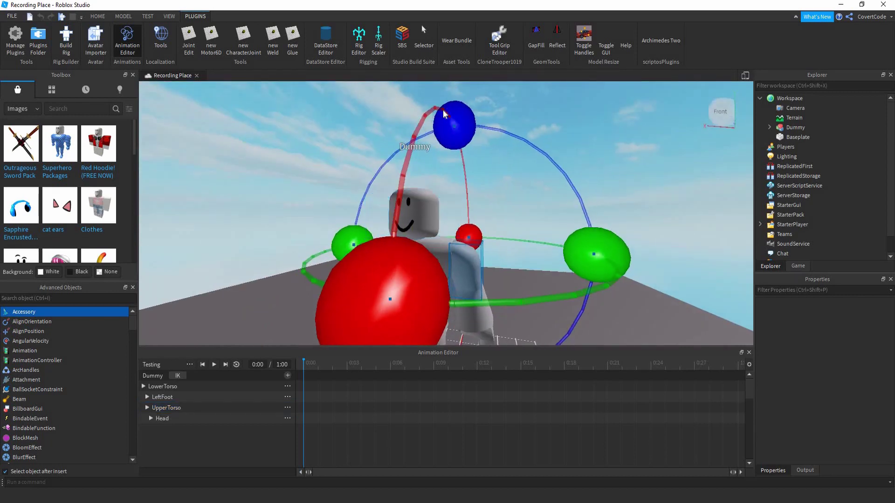
click(444, 113)
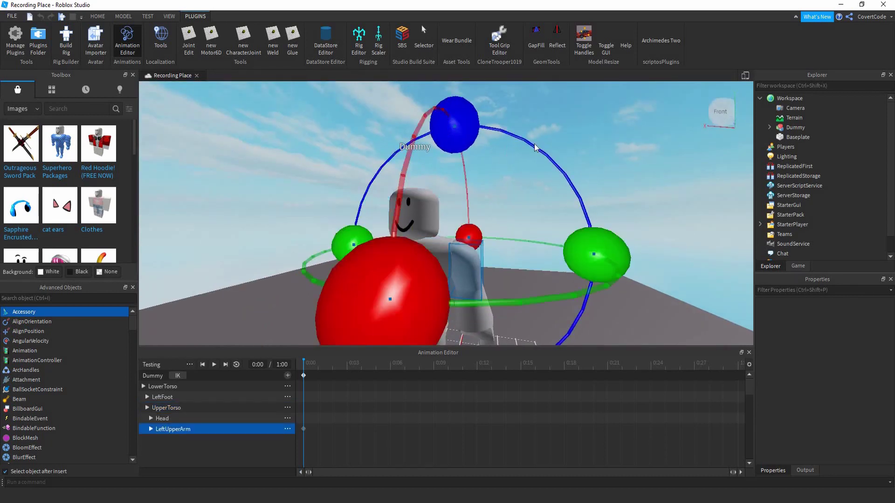
- Select the 0:00 keyframe, examine LeftUpperArm's position and rotation values, collapse the track and deselect the arm
click(299, 376)
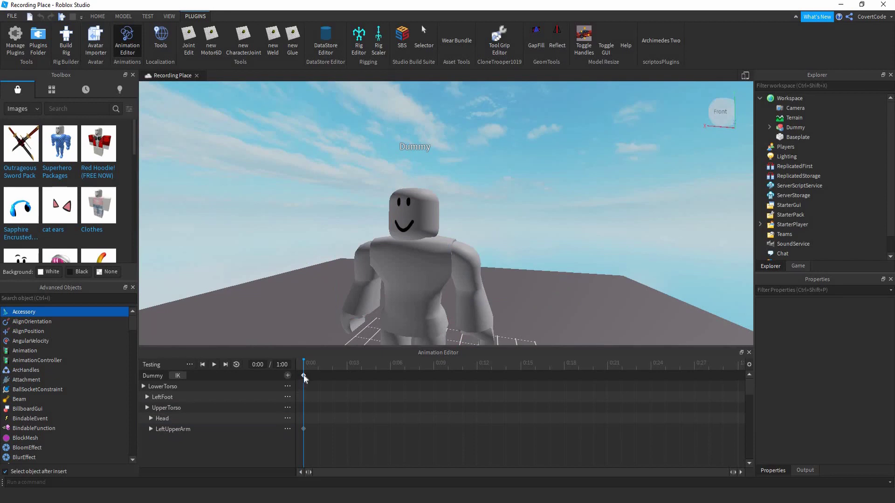
click(304, 375)
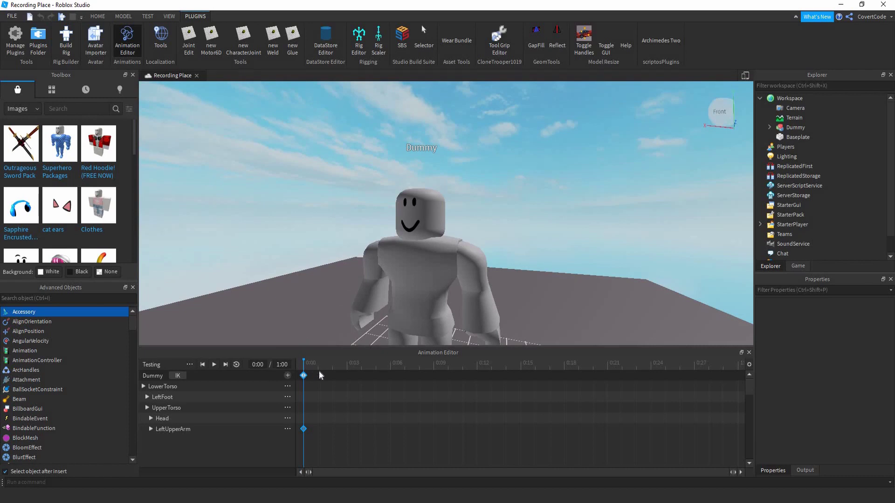
click(150, 429)
scroll(306, 415, down, 1)
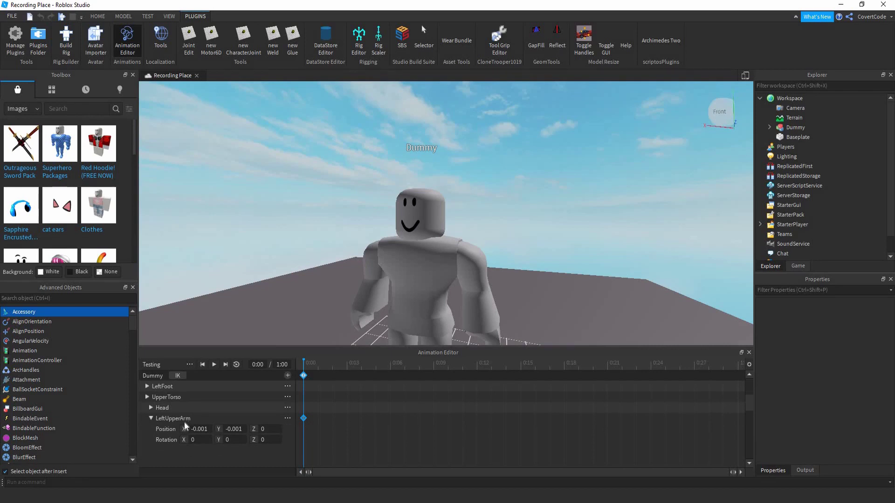
click(148, 419)
click(150, 418)
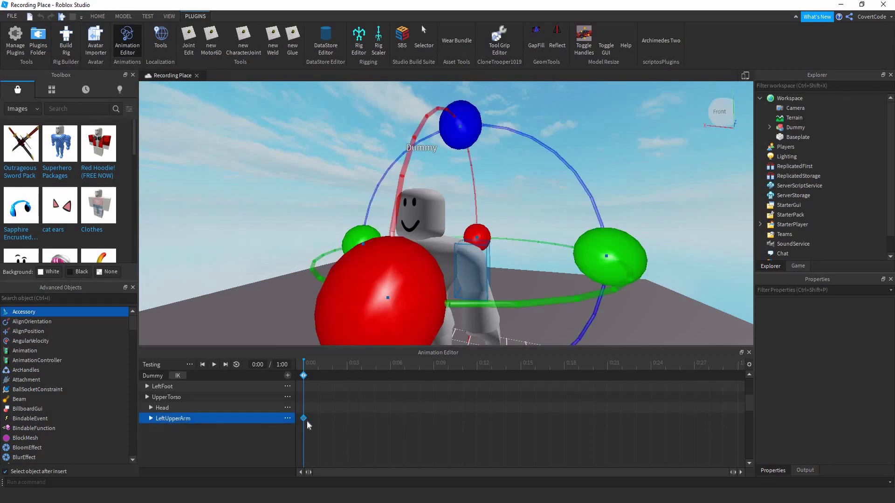
scroll(237, 318, down, 4)
click(237, 318)
scroll(238, 319, up, 2)
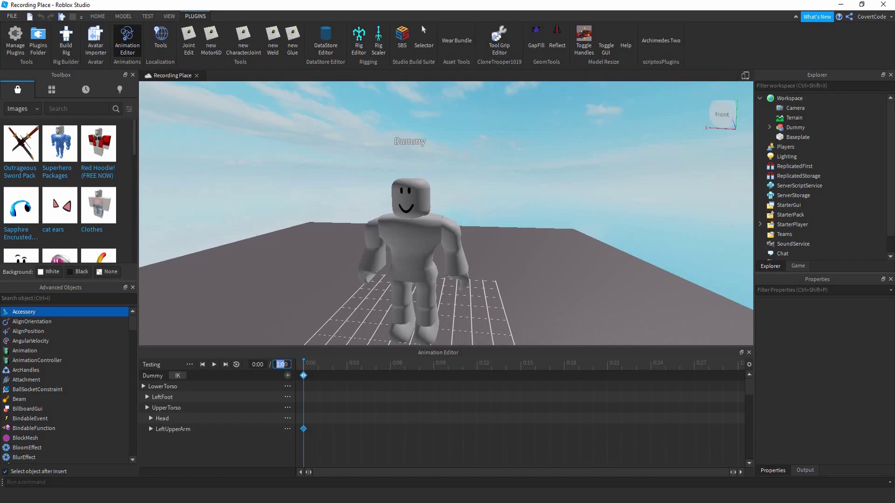
- Try to shorten the animation's timeline length to 0:03
click(282, 364)
click(278, 365)
drag(277, 365, 284, 364)
text(0)
key(Return)
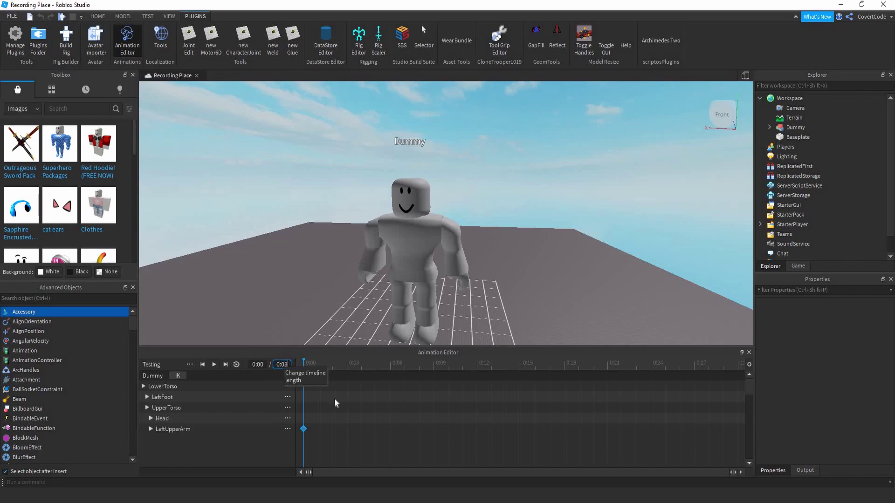
click(334, 399)
click(282, 364)
key(ctrl+a)
text(0.)
key(Return)
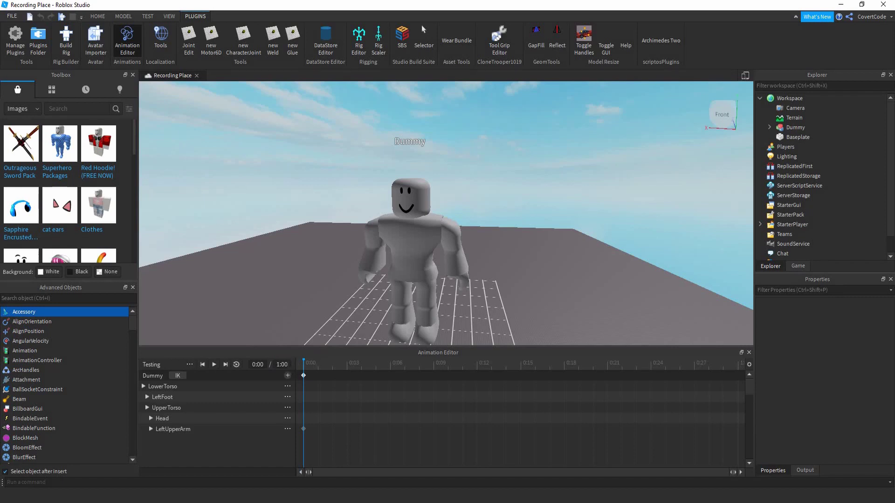
- Move the playhead to 0:06 and add a LeftUpperArm keyframe there
drag(304, 373, 717, 393)
click(304, 375)
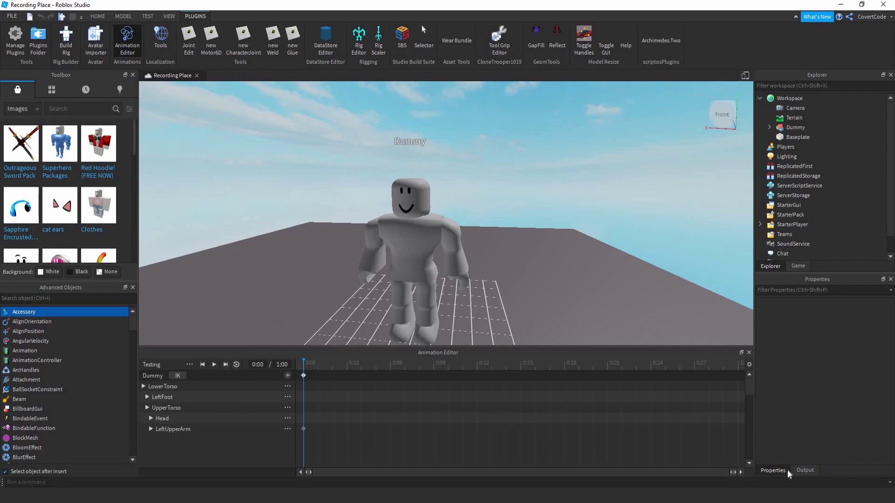
click(804, 470)
click(425, 332)
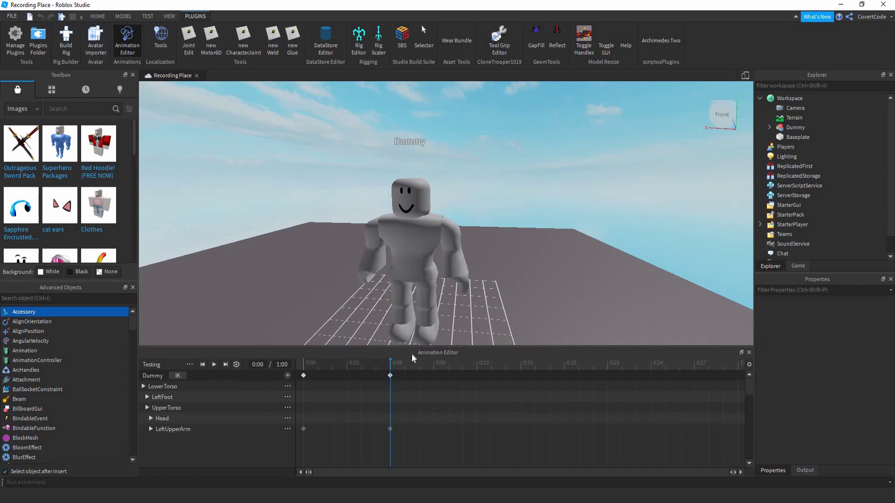
- Delete the keyframe at 0:06 from the timeline, together with its LeftUpperArm key
right_click(389, 374)
click(389, 376)
right_click(390, 377)
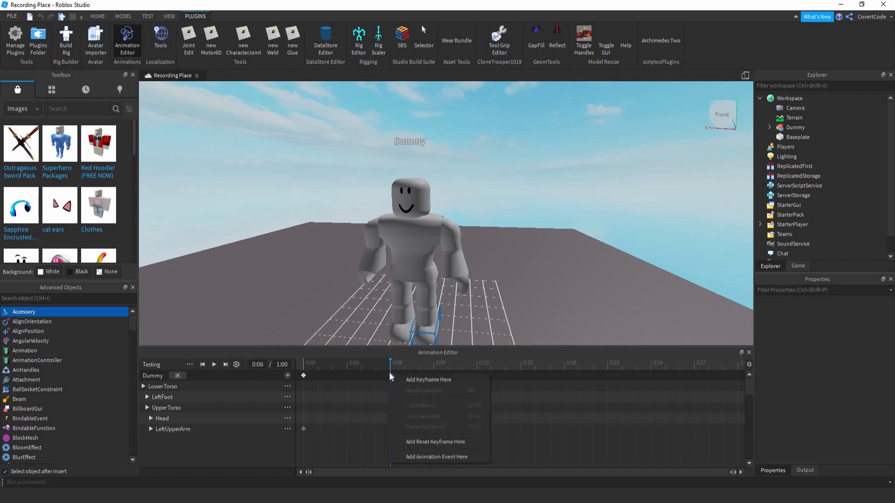
click(390, 373)
right_click(390, 375)
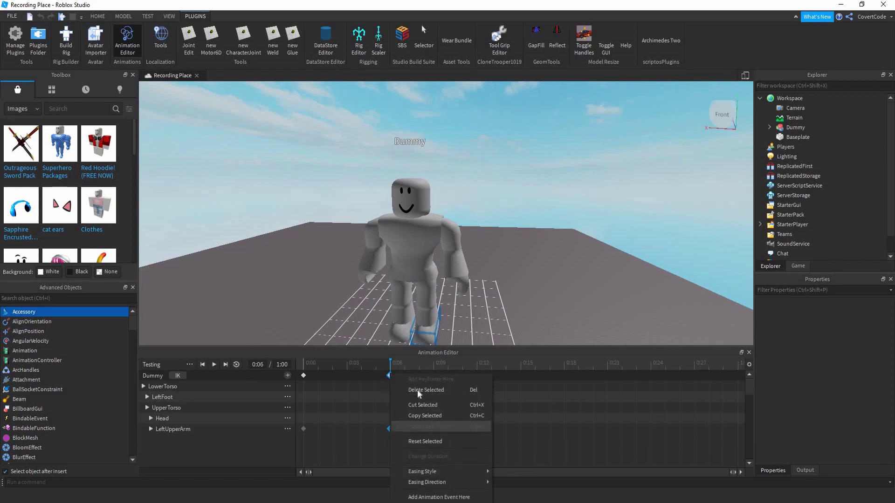
key(Delete)
- Scrub the playhead back and forth along the timeline and return it to 0:00
drag(374, 365, 688, 356)
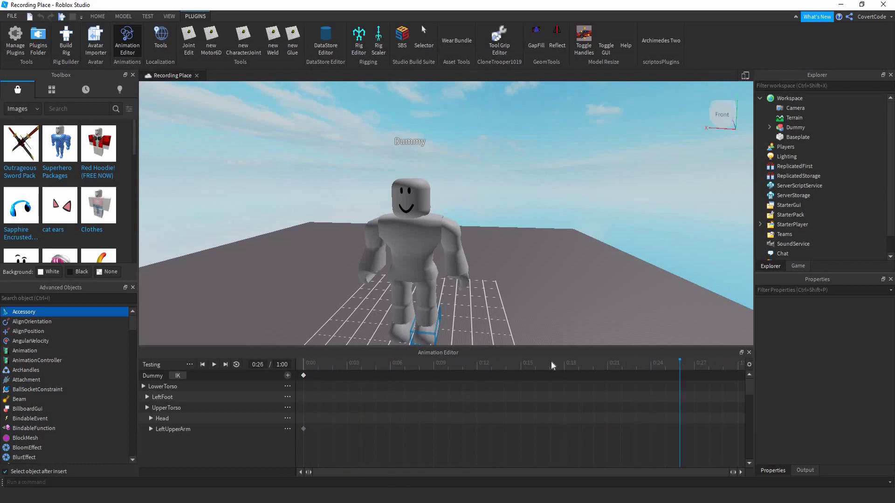
click(282, 364)
drag(678, 365, 650, 363)
drag(219, 373, 251, 370)
drag(314, 360, 400, 368)
click(485, 366)
click(478, 365)
right_drag(422, 270, 459, 288)
drag(474, 361, 304, 364)
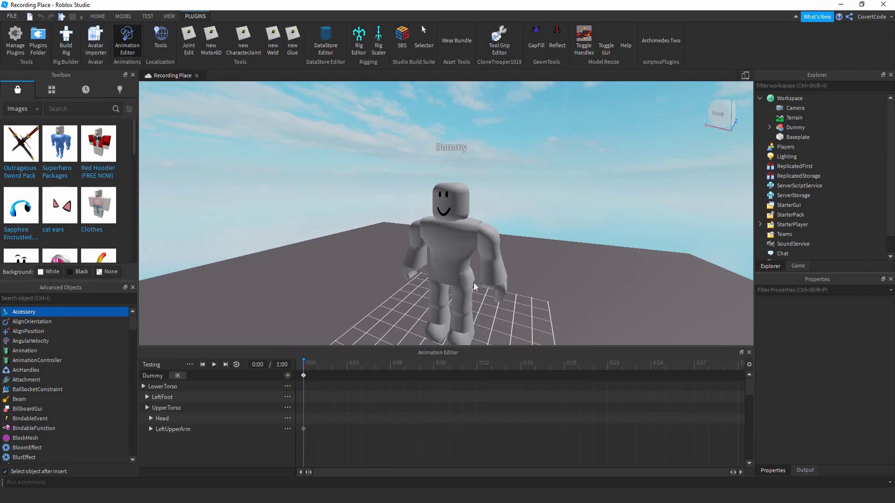
- Expand the LeftUpperArm track to show its position and rotation values and try to rotate the left upper arm at 0:00
click(482, 241)
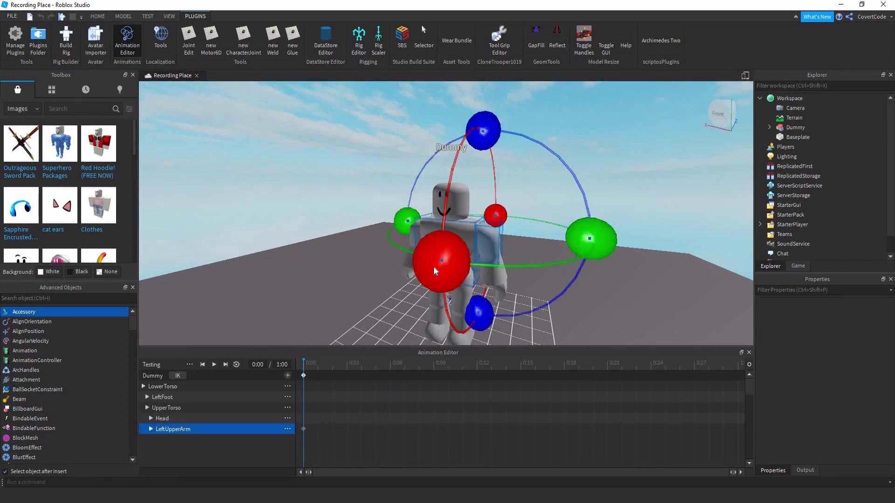
right_drag(431, 294, 363, 321)
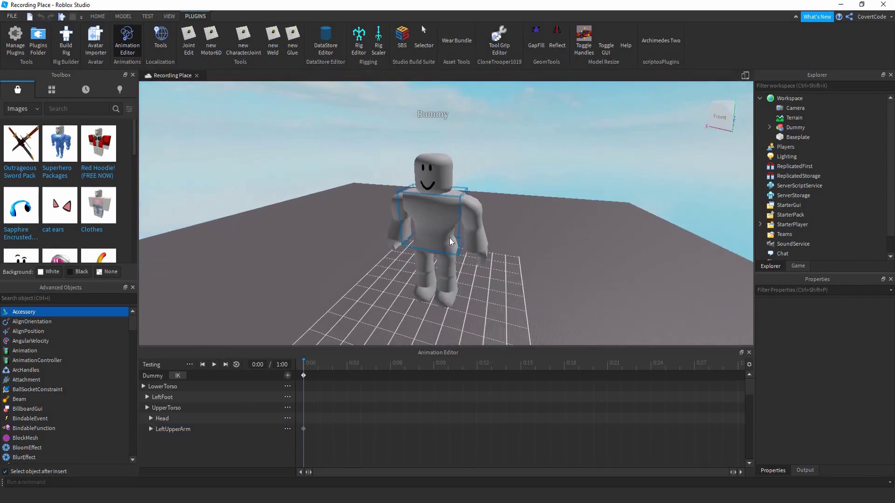
click(150, 429)
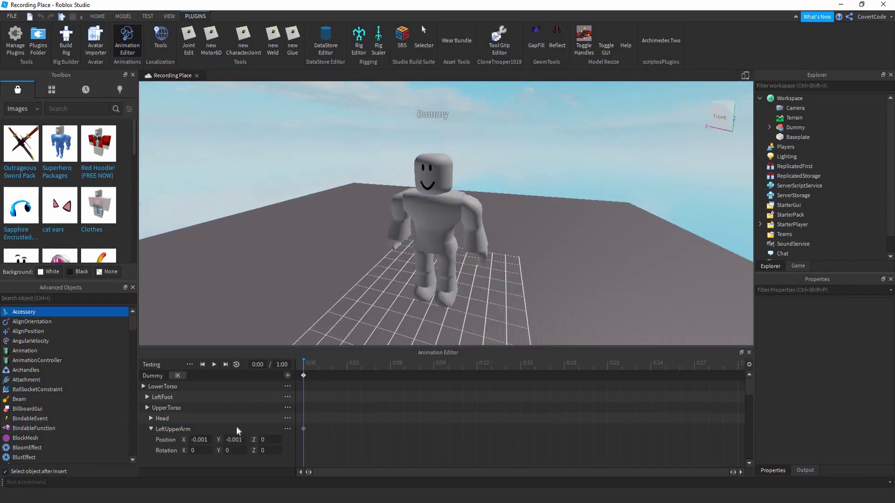
click(286, 430)
right_drag(455, 247, 438, 237)
click(488, 226)
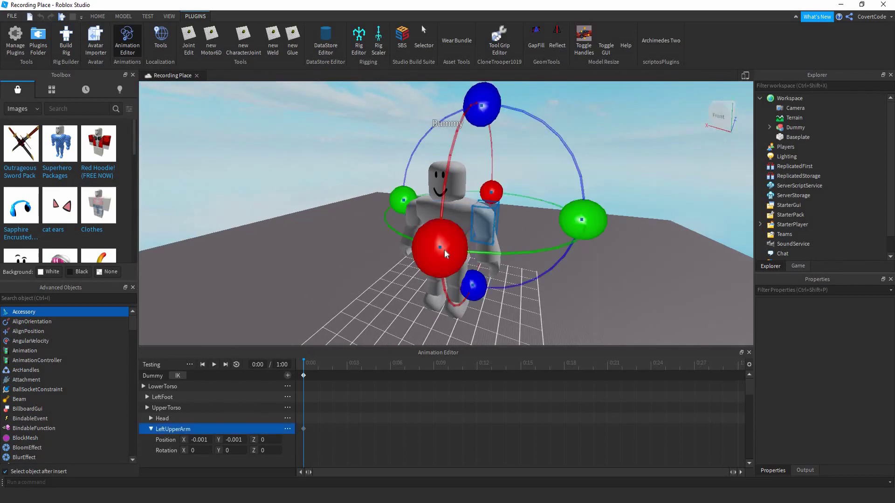
drag(441, 250, 440, 250)
right_drag(465, 250, 465, 251)
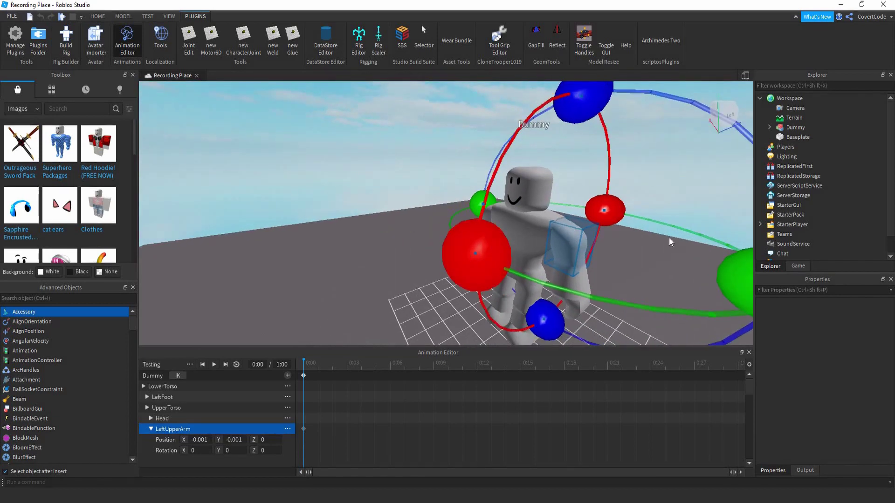
right_drag(669, 237, 599, 237)
- Select the left lower arm and nudge its rotation to create a LeftLowerArm keyframe at 0:00
click(553, 261)
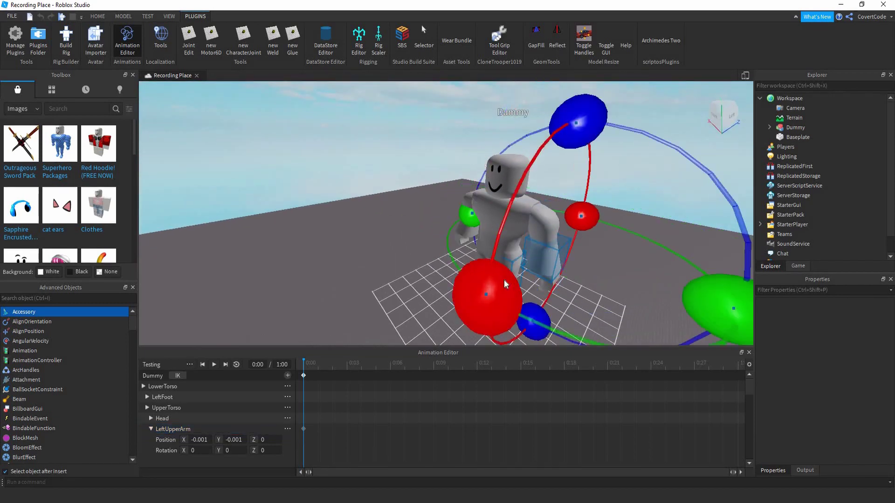
drag(502, 284, 502, 284)
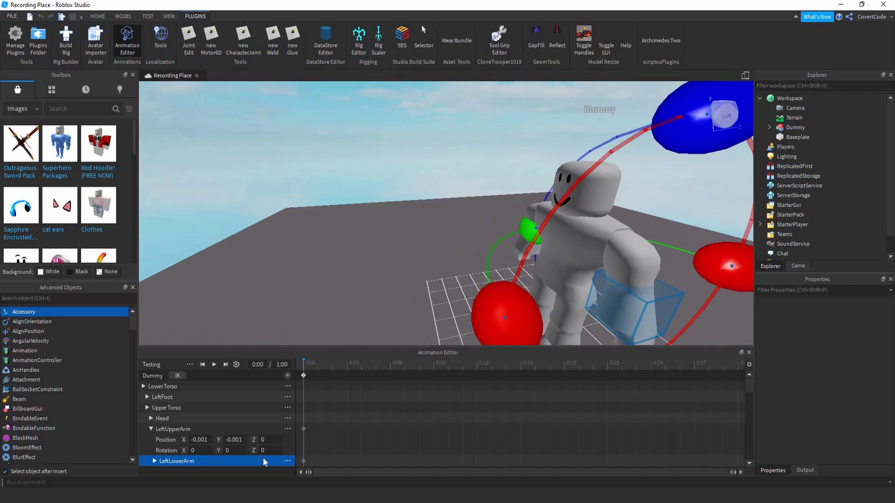
scroll(182, 443, down, 1)
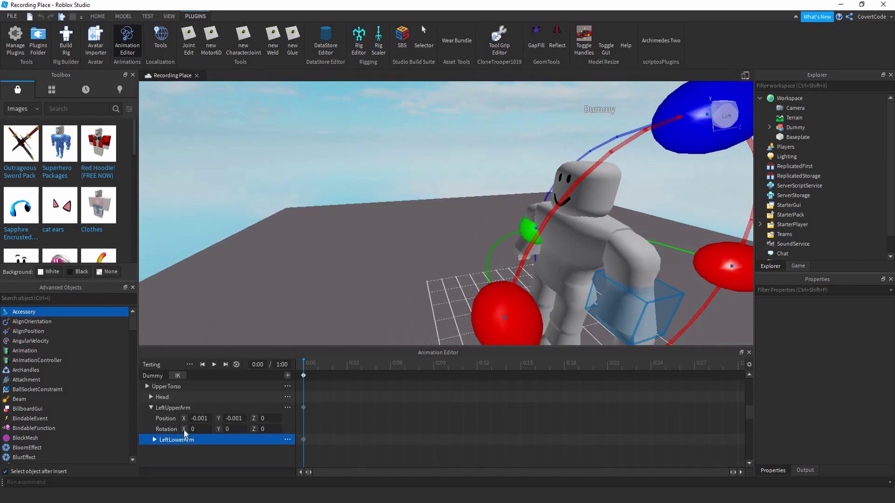
scroll(185, 432, down, 1)
right_drag(345, 255, 345, 256)
right_drag(363, 296, 580, 250)
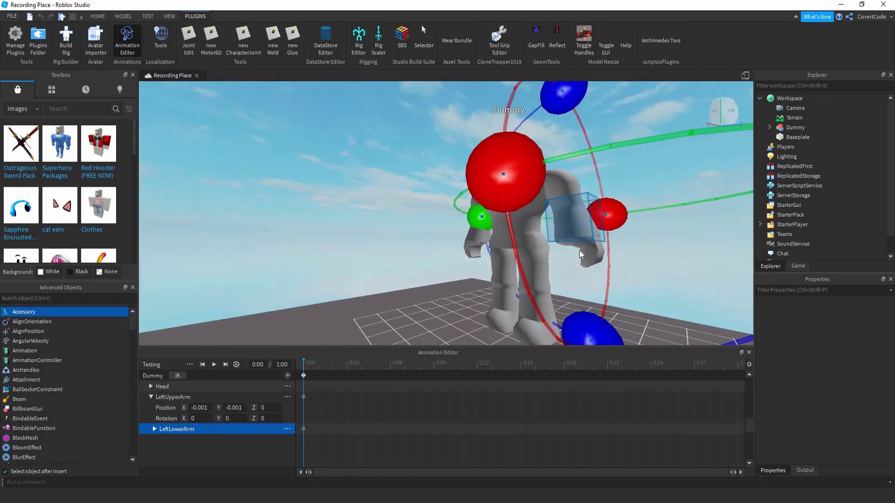
- Select the left hand and nudge its rotation to create a LeftHand keyframe at 0:00
click(579, 250)
drag(494, 245, 455, 246)
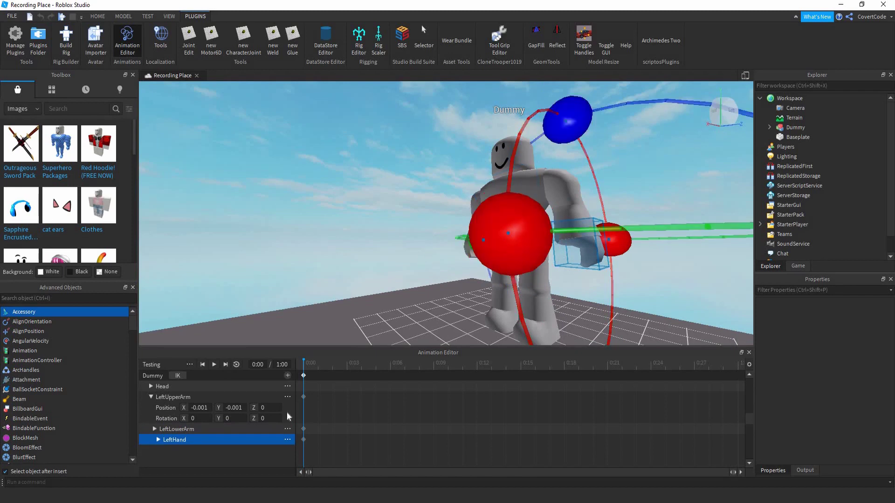
right_drag(247, 275, 159, 413)
- Delete the LeftFoot and LowerTorso tracks from the animation
scroll(233, 297, up, 1)
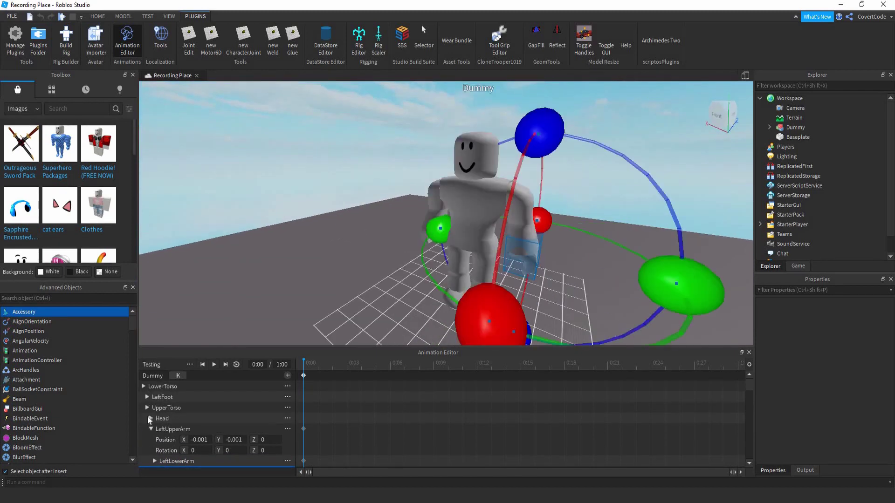
click(147, 408)
click(162, 405)
click(161, 398)
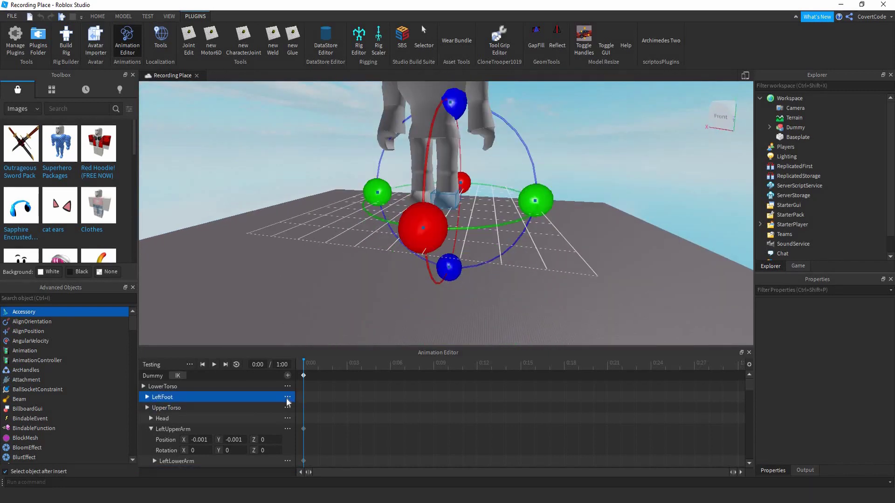
click(322, 415)
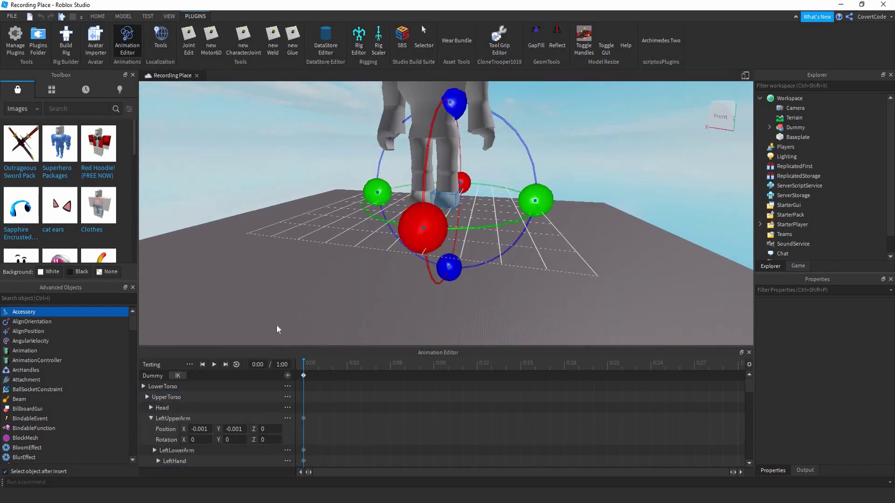
click(287, 387)
click(320, 398)
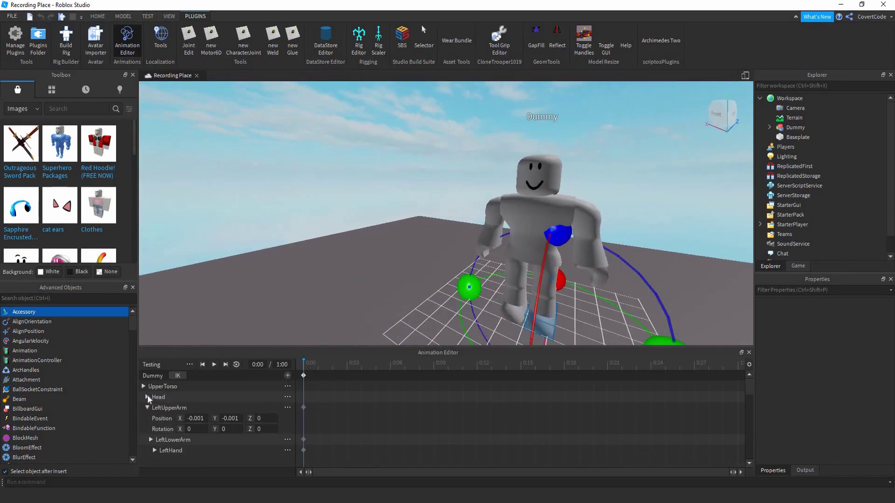
- Examine the position and rotation values of the Head, LeftLowerArm and LeftHand tracks, leaving these and LeftUpperArm collapsed
click(147, 396)
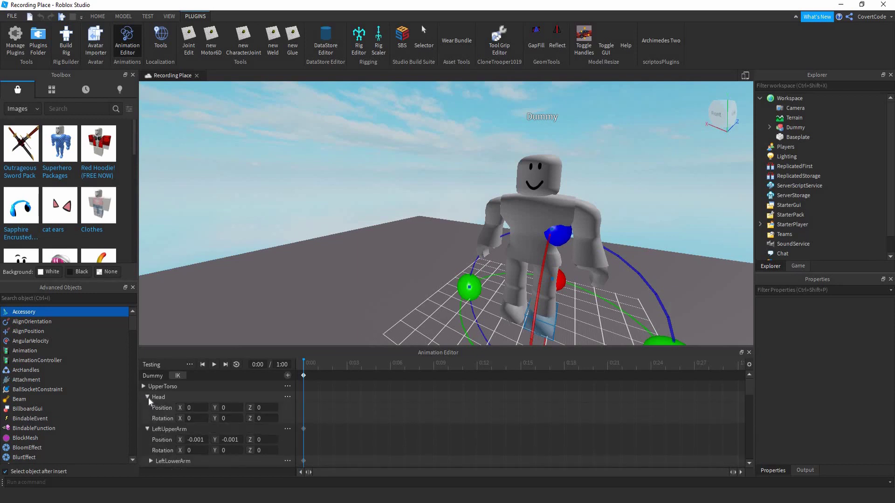
click(147, 397)
click(147, 408)
click(151, 418)
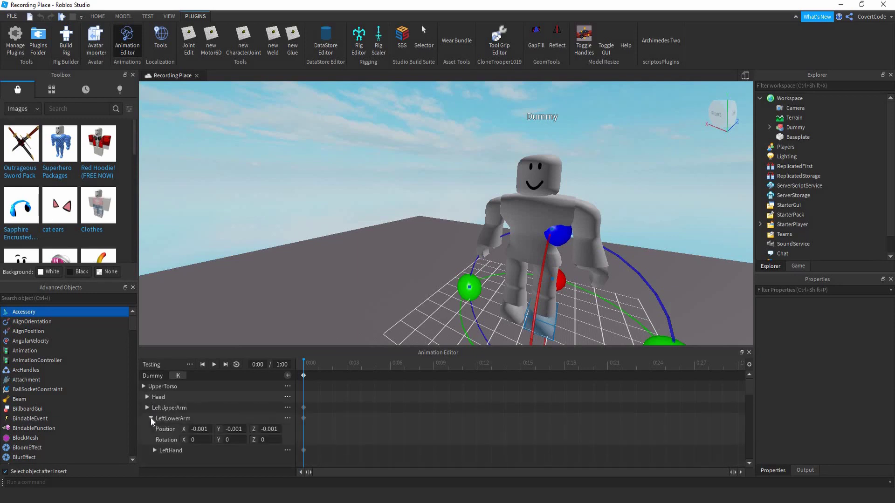
click(150, 419)
click(154, 429)
click(154, 429)
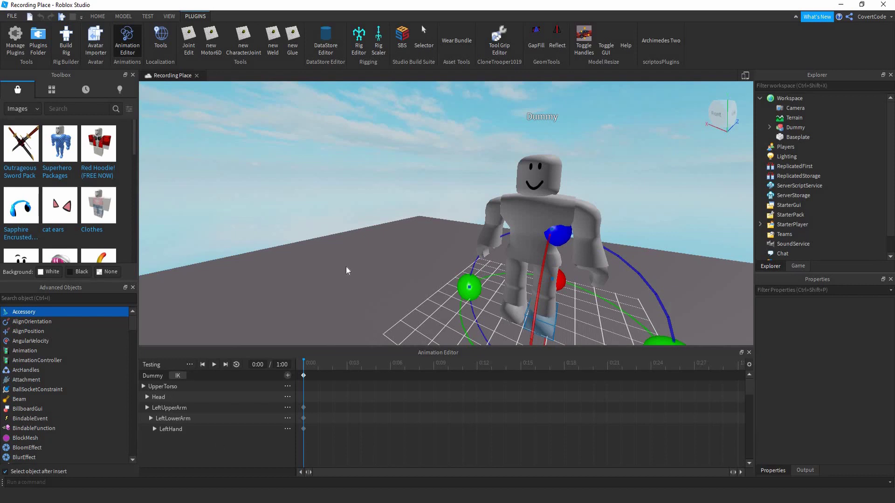
- Select the left foot on the rig, check it against the track list, and deselect it
right_drag(345, 270, 509, 300)
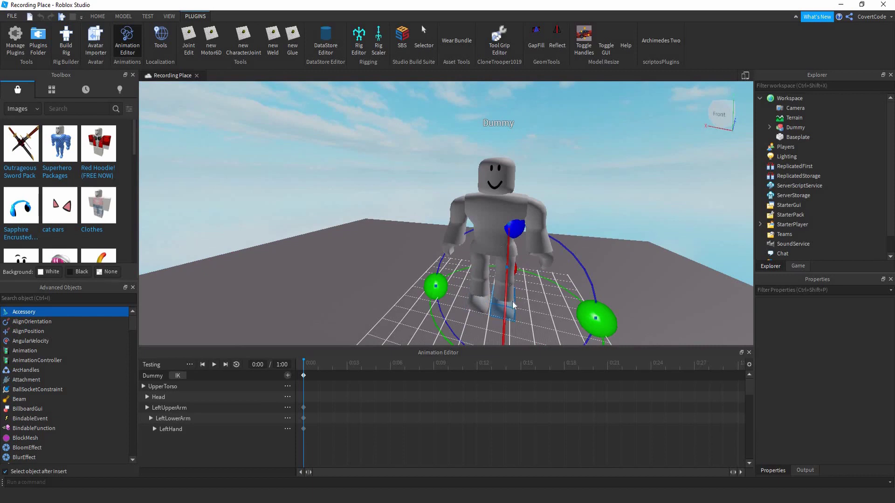
click(512, 302)
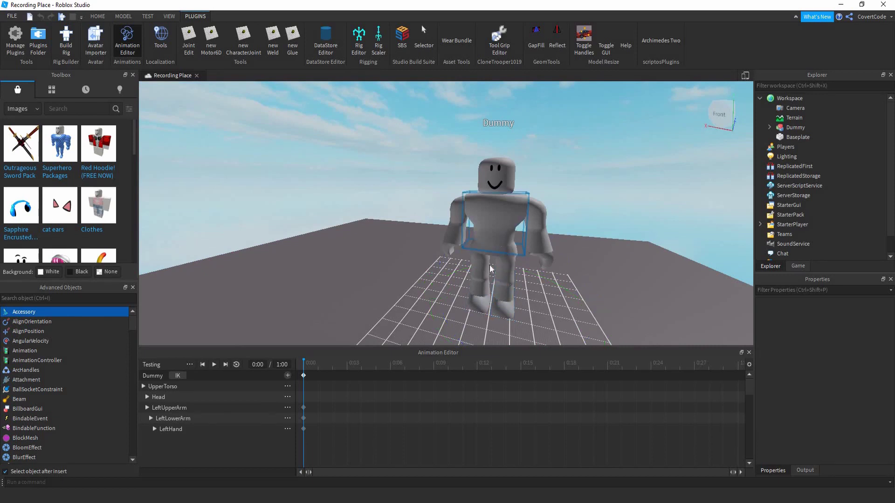
click(505, 305)
right_drag(508, 303, 516, 303)
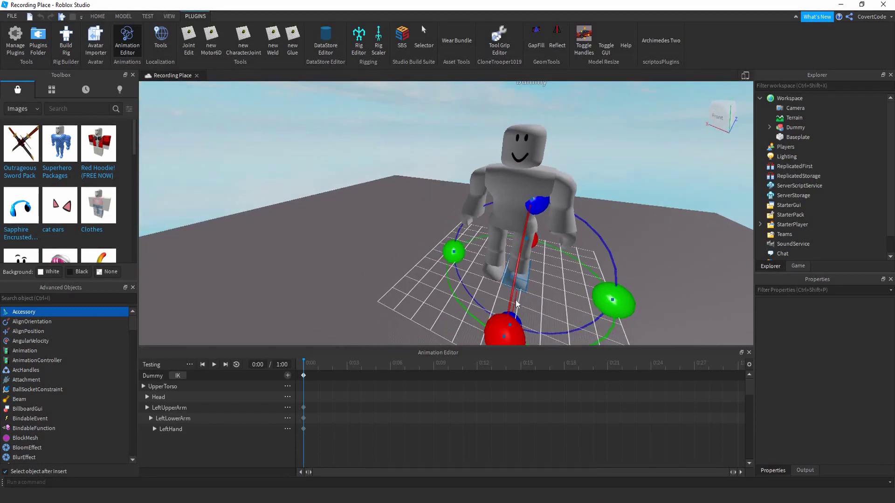
right_drag(530, 289, 519, 295)
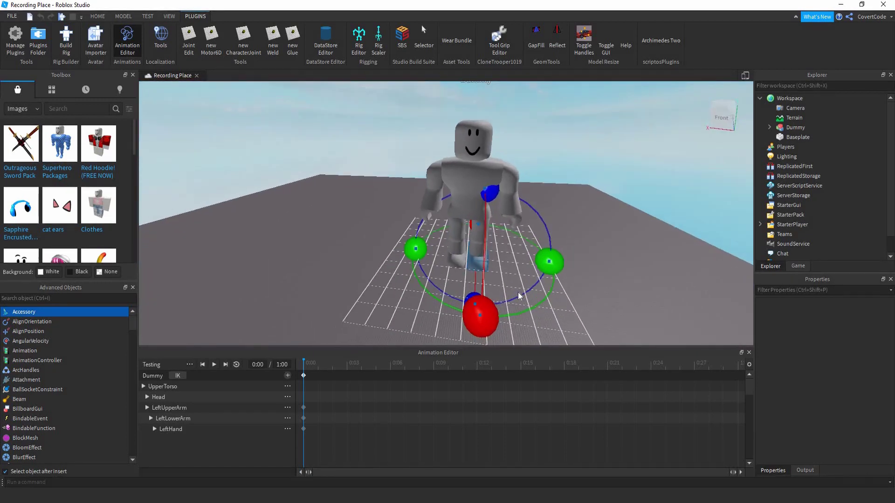
click(388, 241)
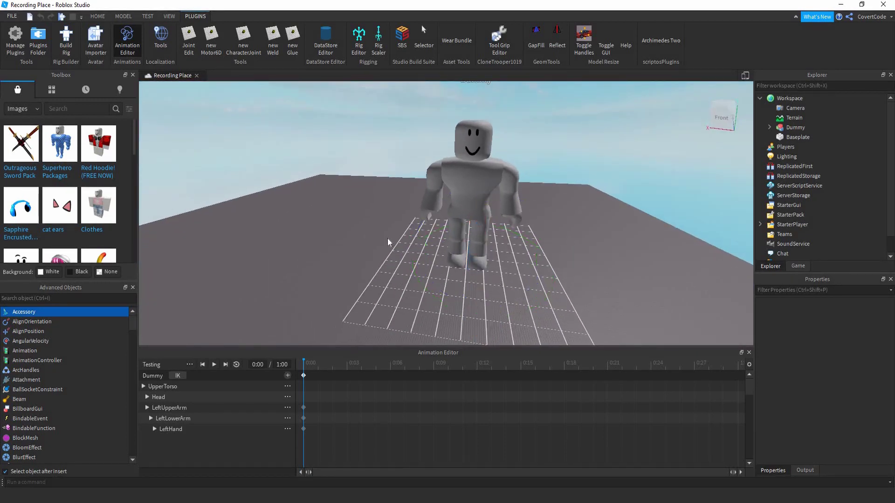
click(453, 204)
click(436, 277)
click(470, 266)
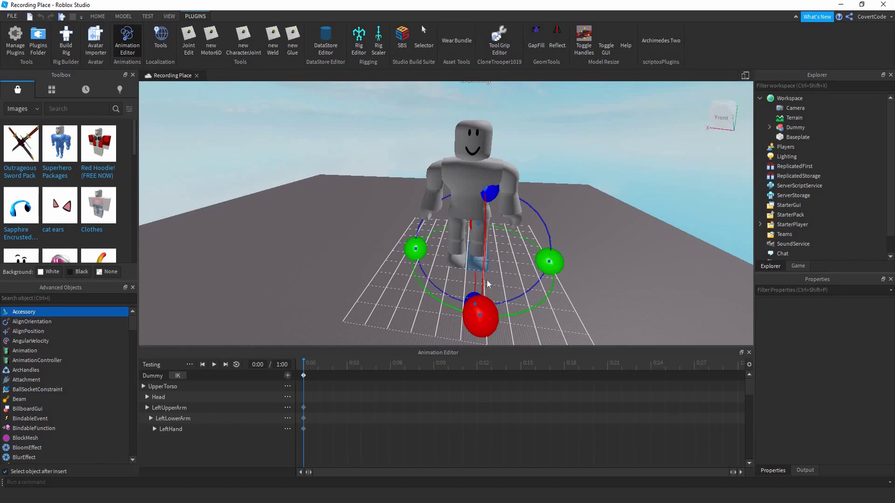
click(171, 439)
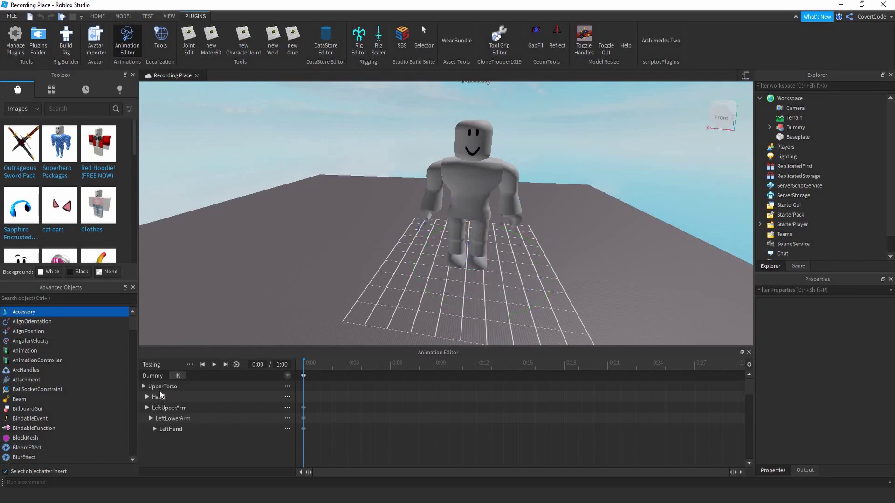
- Select the UpperTorso track to see its body part on the rig, and finish with the LeftUpperArm track selected
click(177, 390)
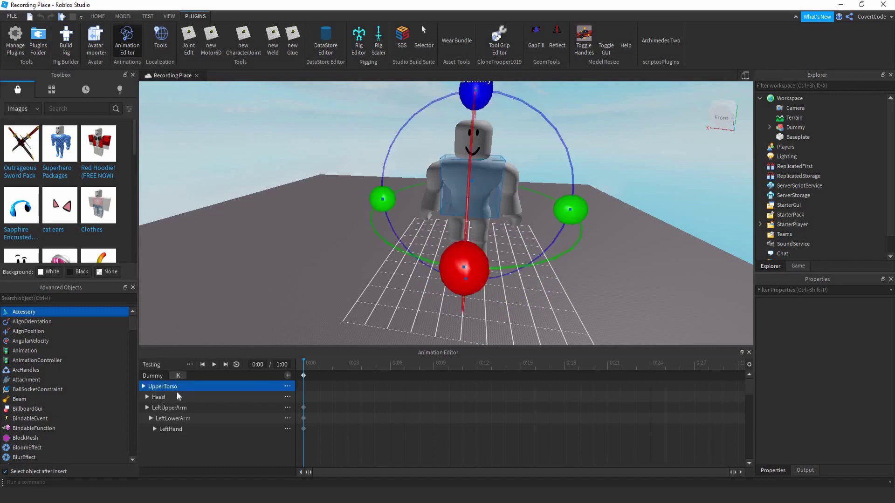
click(177, 442)
click(362, 403)
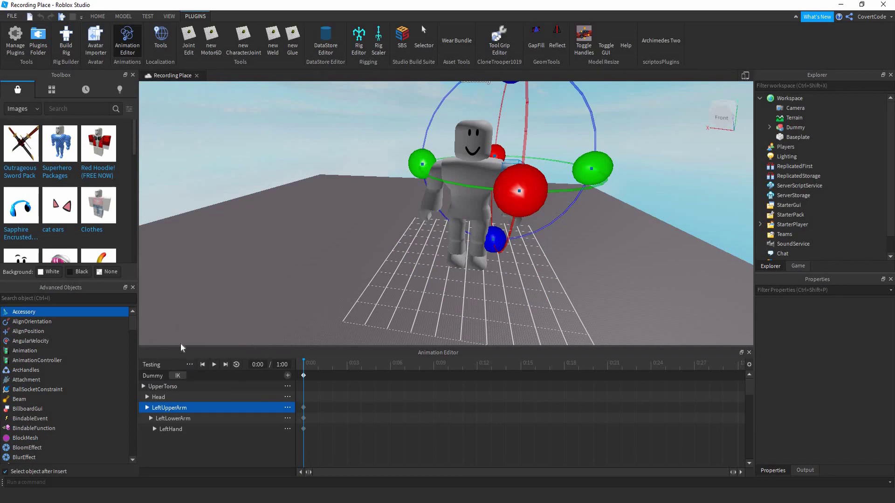
scroll(178, 337, up, 2)
- Set the Testing animation's priority to Action
click(186, 363)
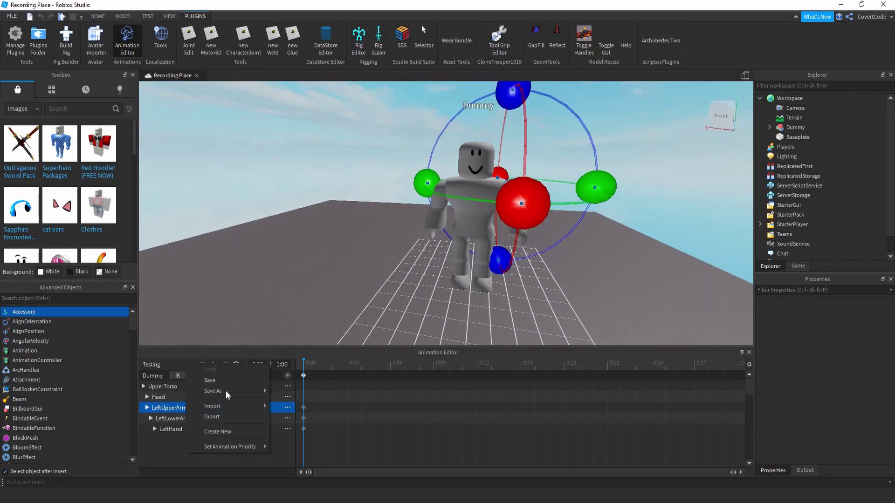
mouse_move(251, 448)
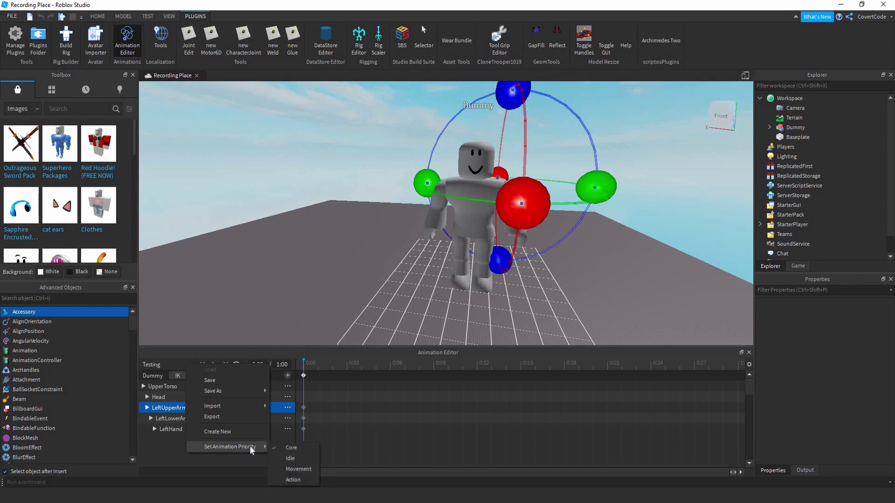
click(294, 480)
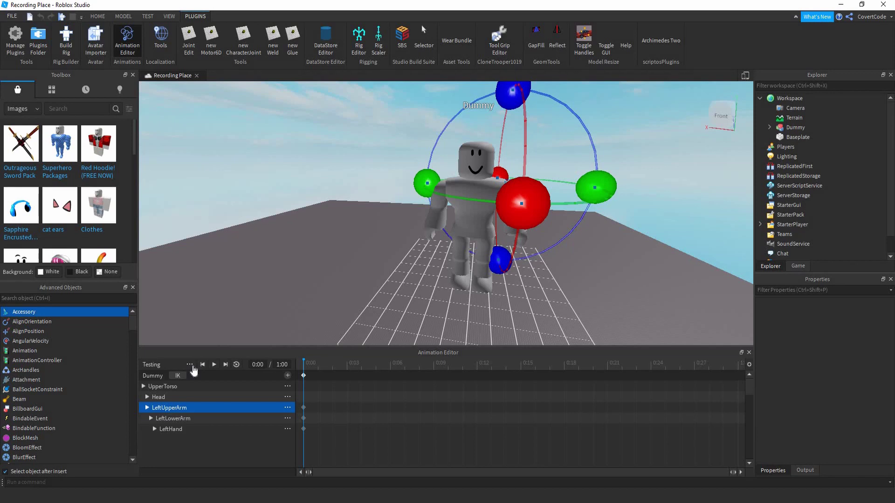
right_click(244, 408)
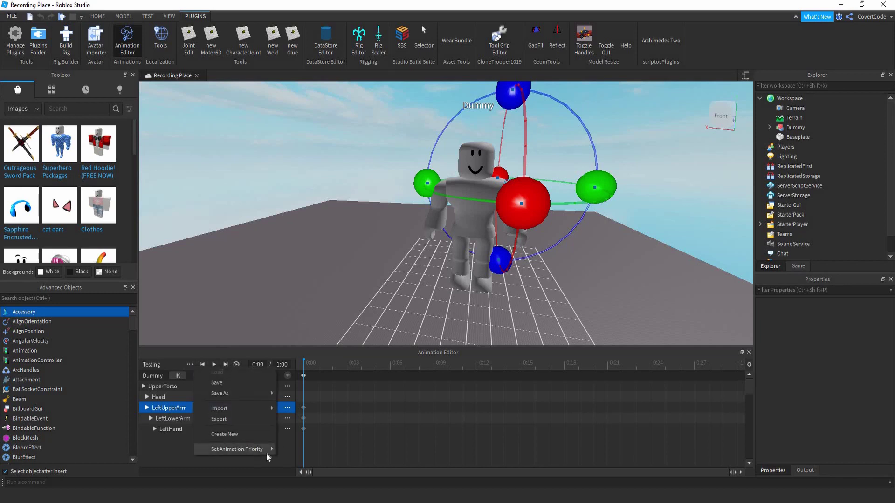
right_drag(319, 290, 320, 287)
key(d)
key(a)
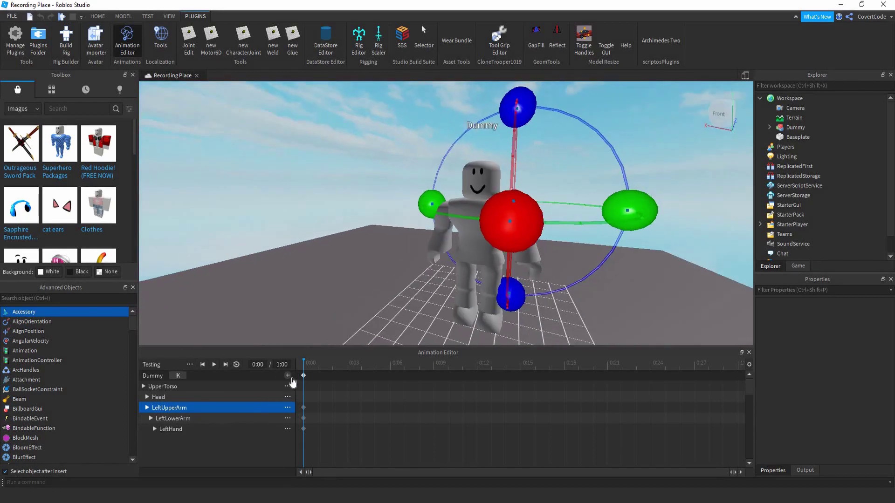
- Extend the Testing animation's timeline length to 3:00
key(d)
key(a)
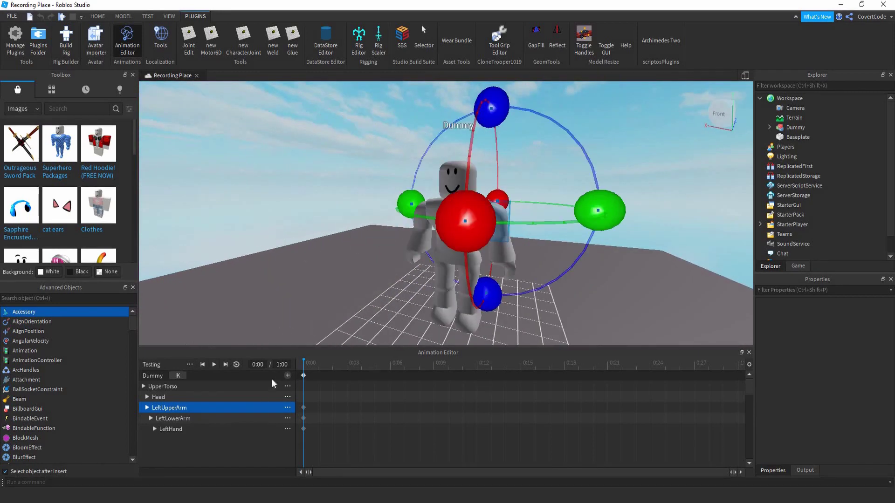
click(278, 364)
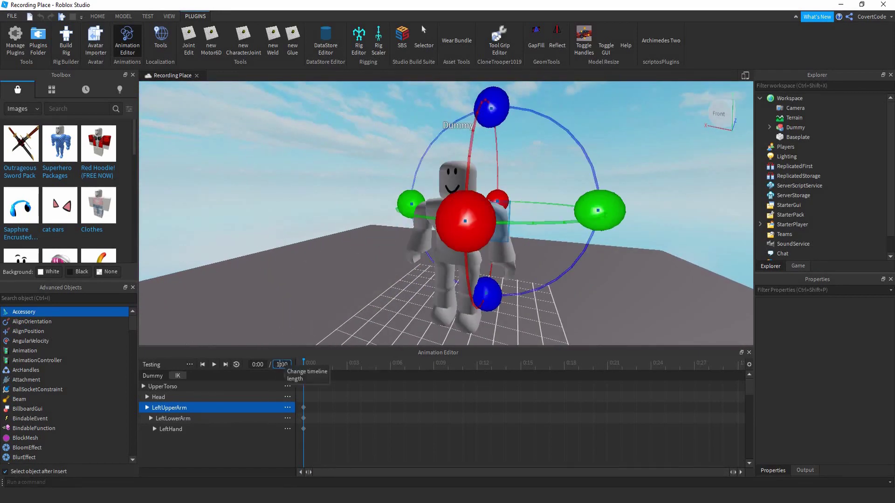
key(Return)
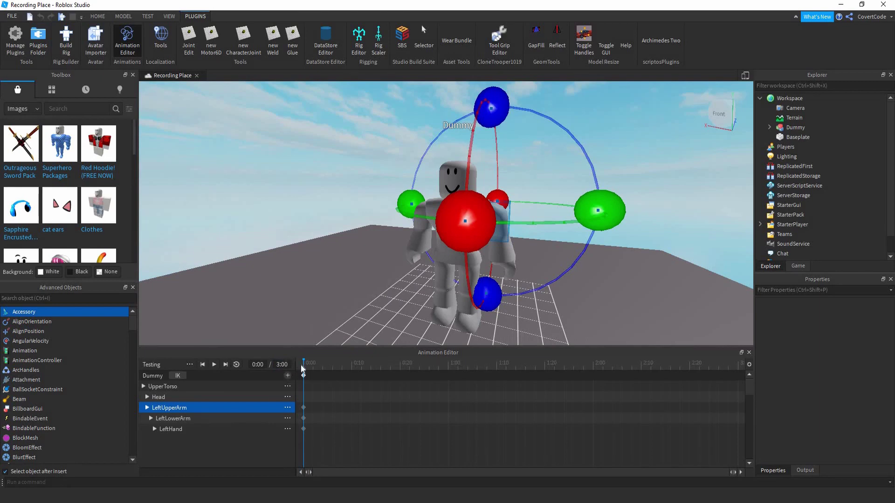
- Rotate the LeftUpperArm up and outward from the body at 1:12 on the timeline
click(505, 364)
drag(505, 366, 502, 363)
click(506, 365)
right_drag(531, 297, 457, 151)
drag(451, 129, 540, 401)
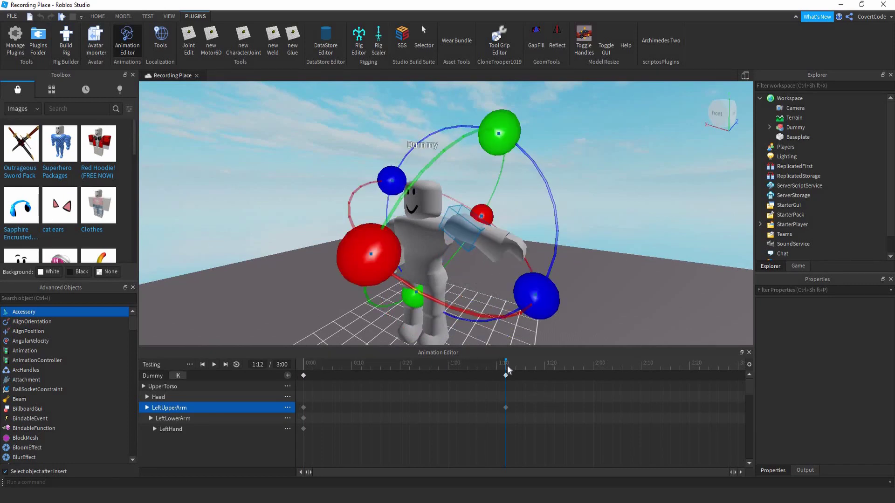
- Scrub the timeline between 0:00 and 1:12 to preview the left arm's motion, with the arm deselected
drag(507, 370, 482, 368)
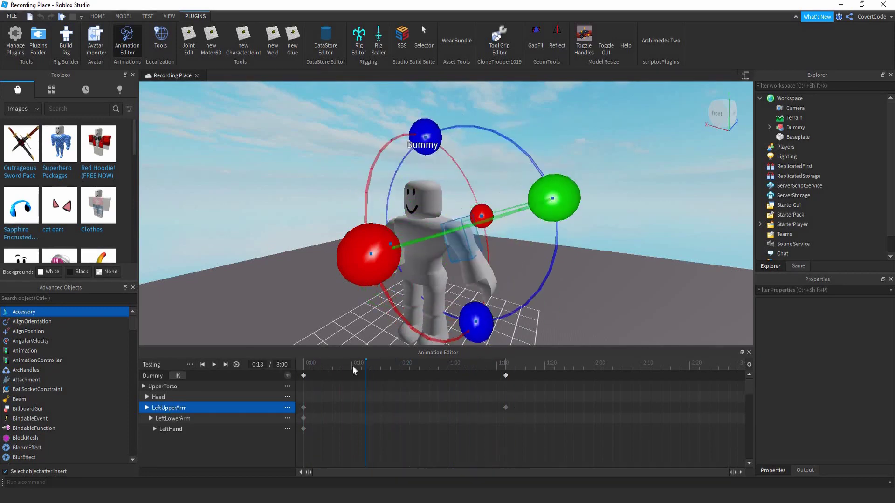
drag(374, 366, 505, 345)
right_drag(527, 158, 485, 147)
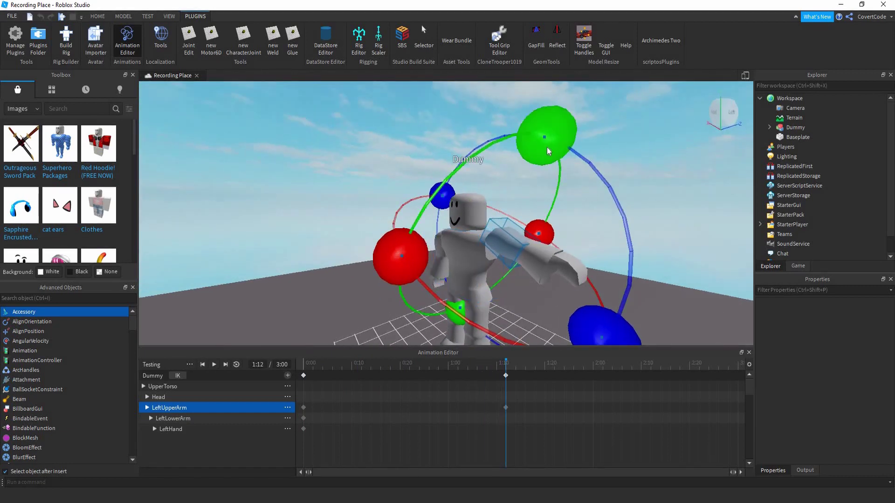
drag(559, 154, 583, 216)
click(592, 210)
right_drag(592, 211, 591, 210)
scroll(591, 211, up, 3)
key(s)
drag(505, 366, 476, 362)
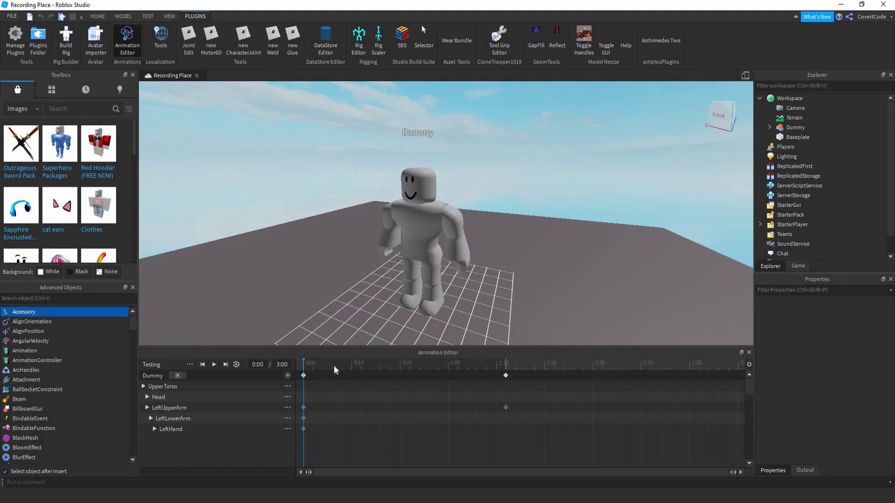
drag(307, 369, 505, 365)
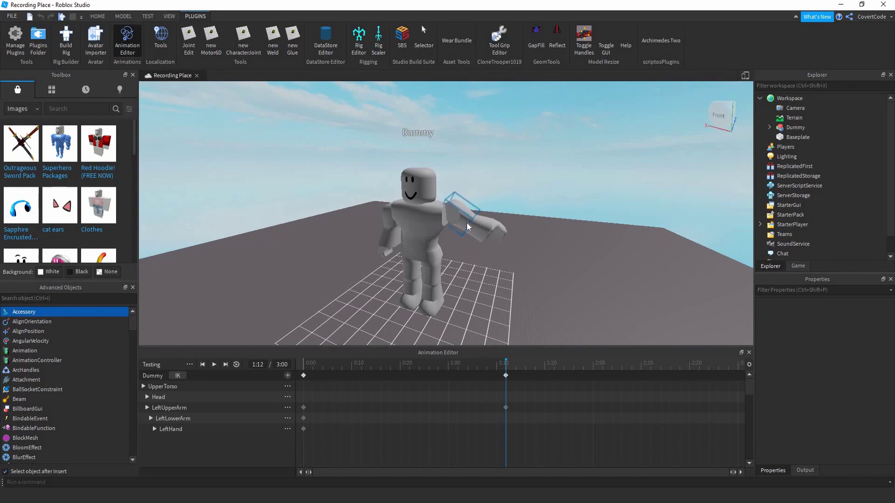
- Select the LeftLowerArm at 1:12 and rotate it upward until the forearm is roughly horizontal
click(466, 223)
scroll(491, 261, up, 2)
click(499, 267)
scroll(468, 174, down, 2)
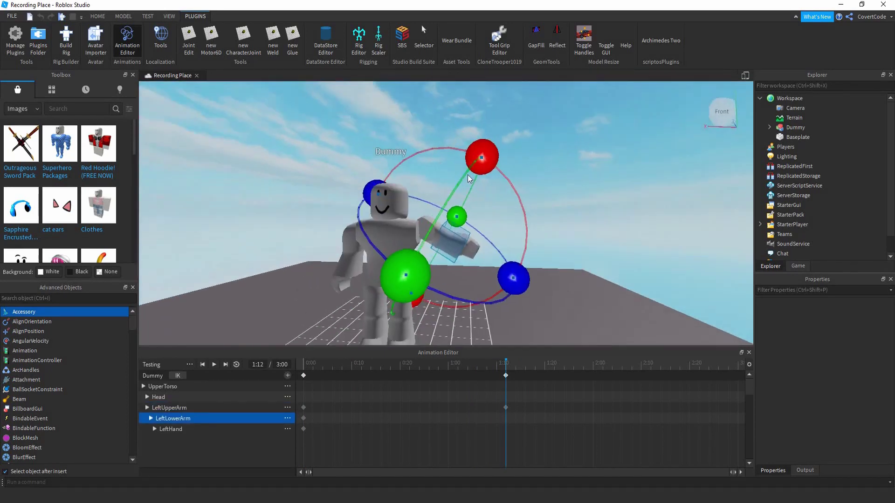
scroll(467, 174, up, 2)
drag(506, 125, 444, 110)
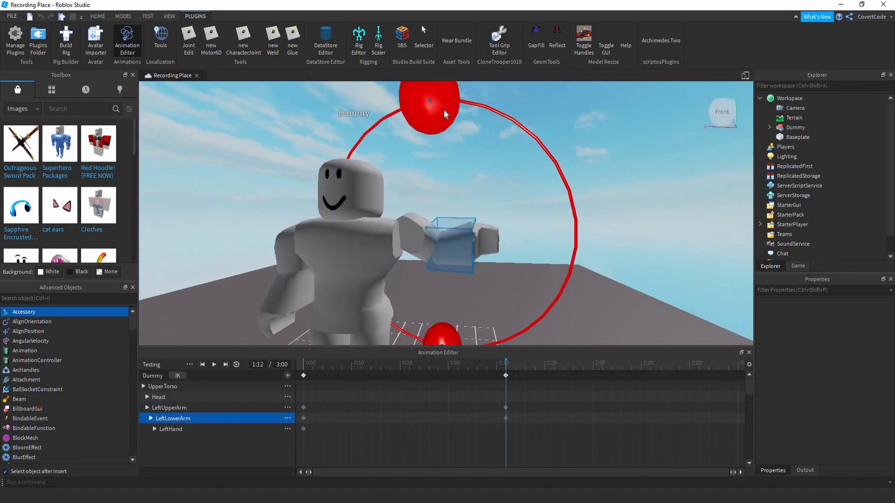
- Nudge the LeftUpperArm slightly along its red axis at 1:12
click(417, 239)
key(r)
right_drag(418, 239, 396, 215)
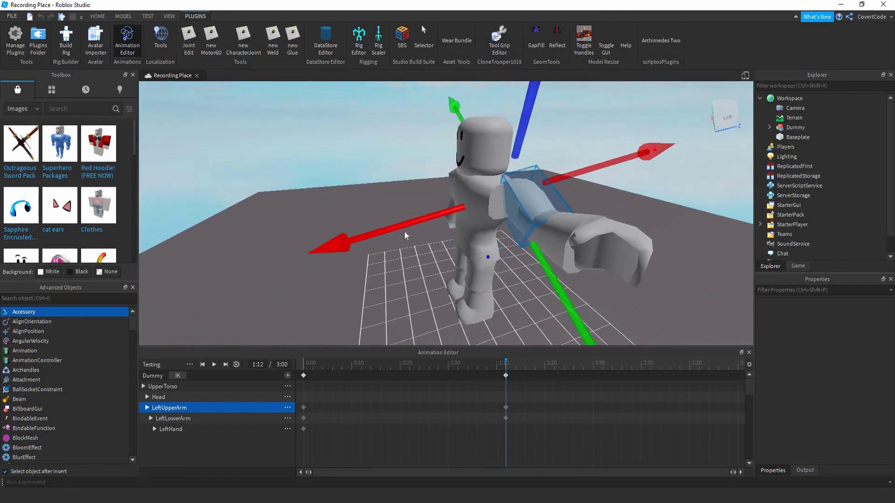
drag(654, 152, 645, 152)
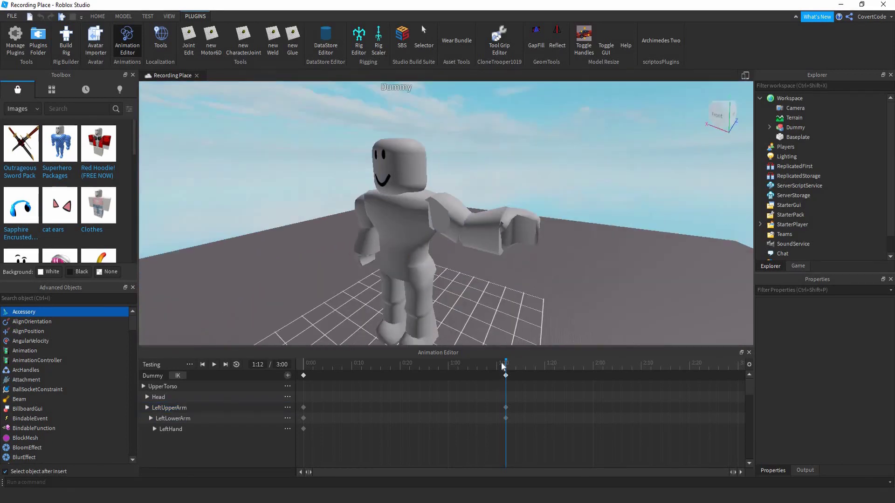
mouse_move(503, 367)
mouse_down()
mouse_move(321, 371)
mouse_move(506, 368)
mouse_up()
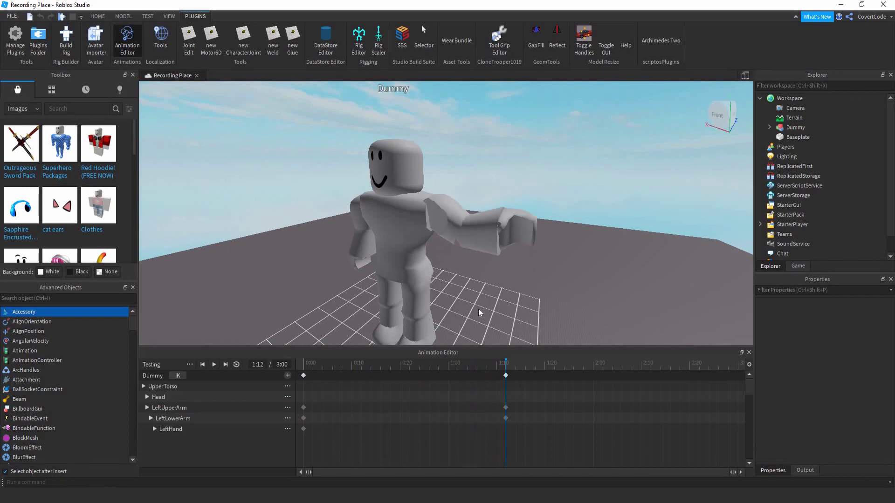
- Rotate the LeftUpperArm at 1:25 so the forearm and hand point up beside the head, and deselect it
right_drag(479, 312, 483, 351)
drag(506, 365, 567, 366)
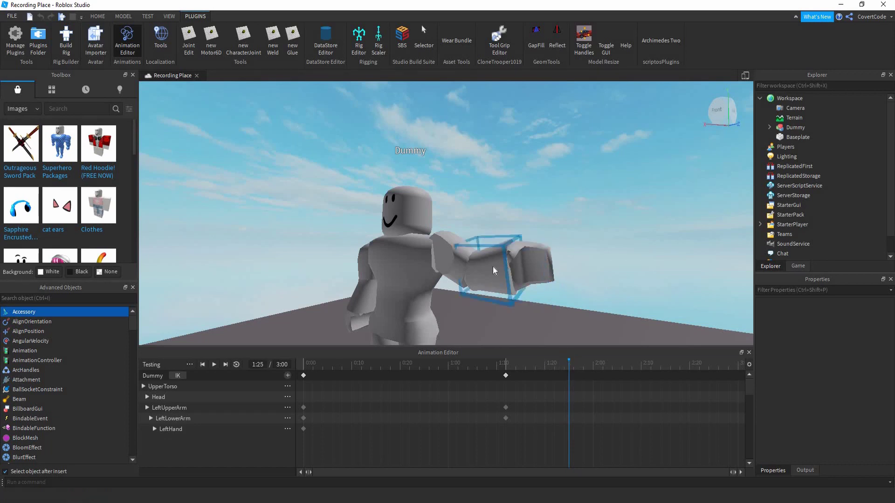
scroll(493, 266, down, 5)
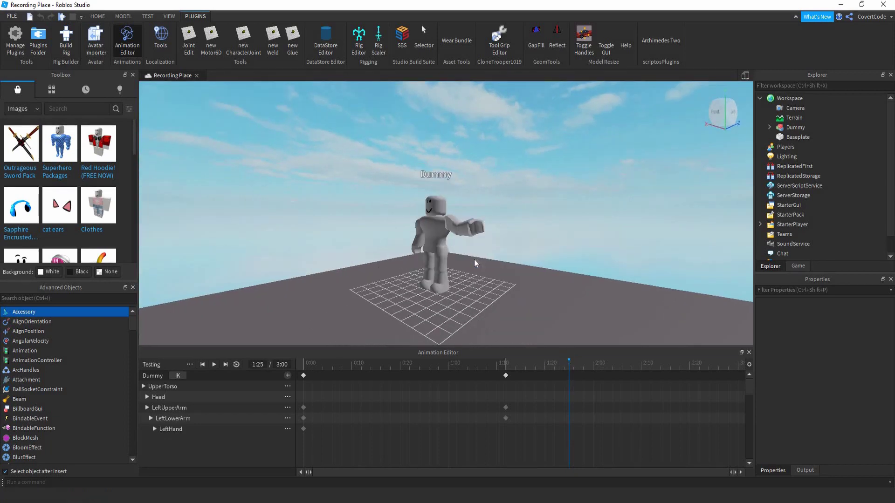
scroll(474, 259, up, 3)
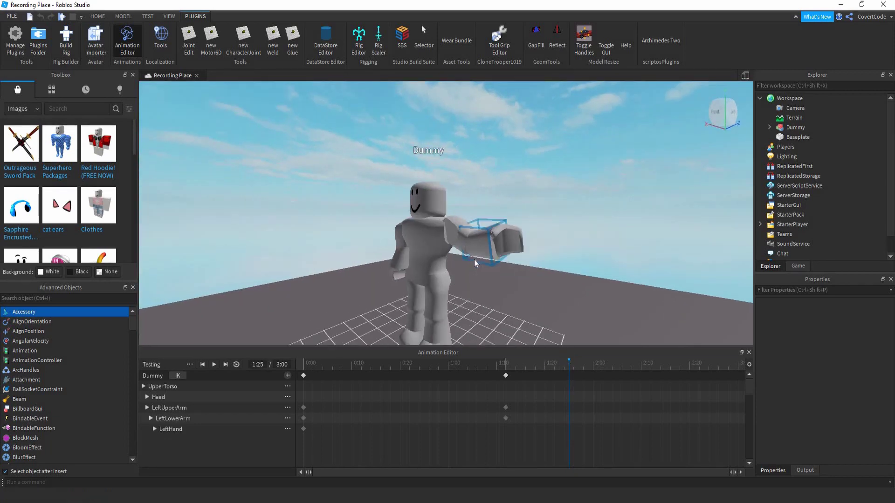
right_drag(471, 258, 450, 247)
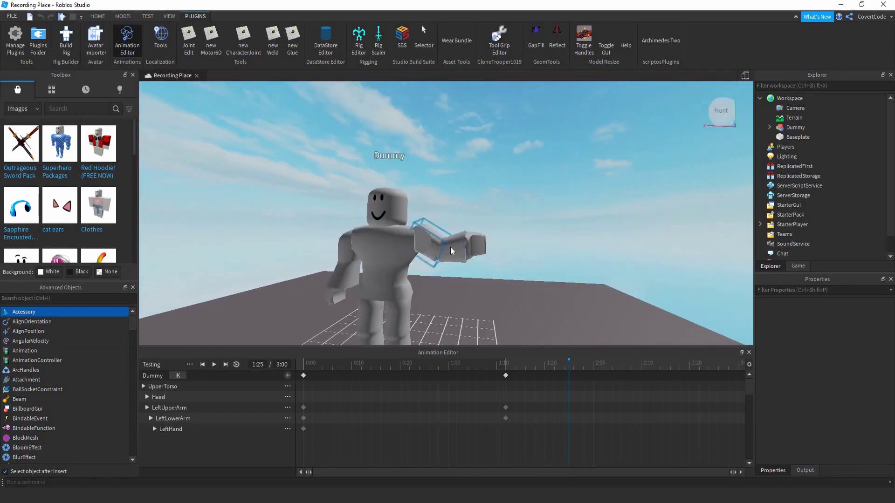
click(452, 247)
key(ctrl+4)
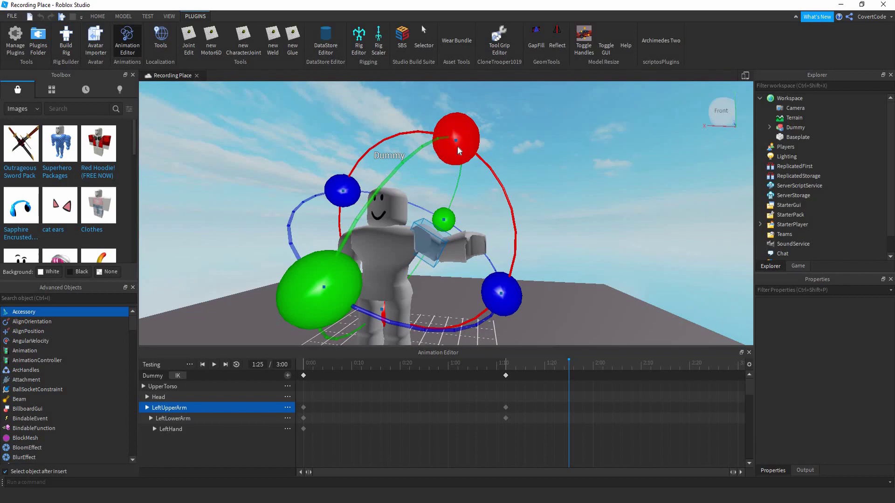
drag(457, 147, 351, 182)
key(r)
drag(465, 296, 468, 298)
click(486, 279)
key(d)
right_drag(486, 279, 485, 279)
key(w)
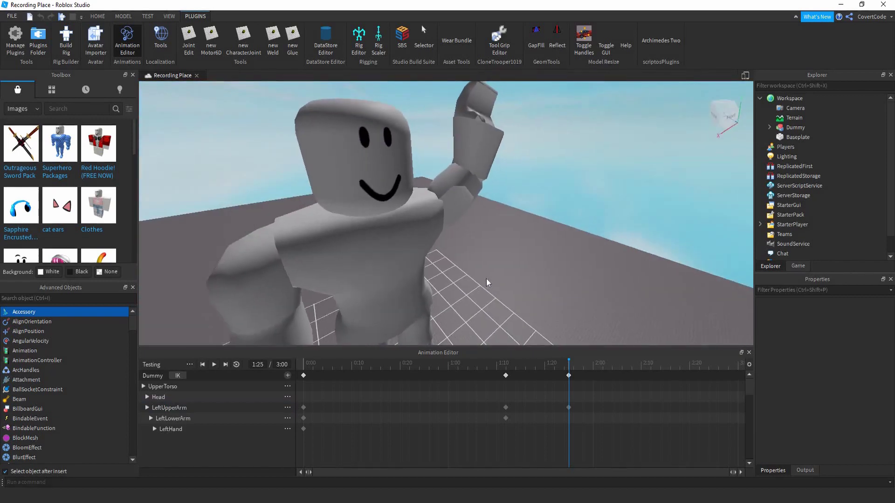
- Return to 0:00 on the timeline and play the arm-raising animation
scroll(486, 278, down, 10)
drag(462, 361, 248, 365)
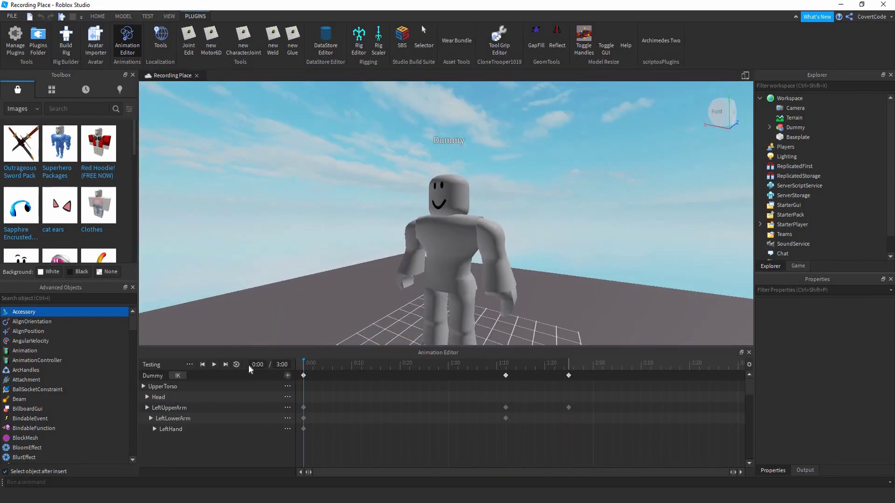
click(213, 365)
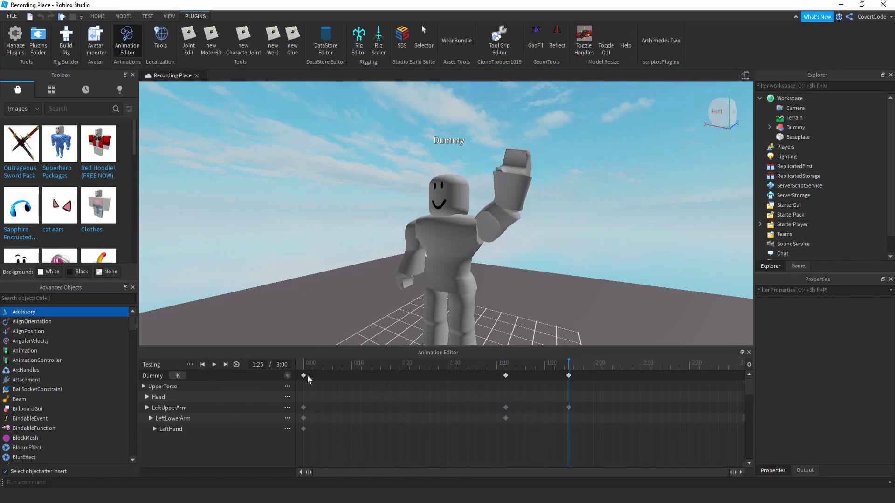
- Move the keyframes at 1:12 and 1:25 to 0:12 and 0:21, and shorten the timeline length to 1:00
click(506, 376)
drag(482, 379, 361, 378)
drag(570, 373, 404, 388)
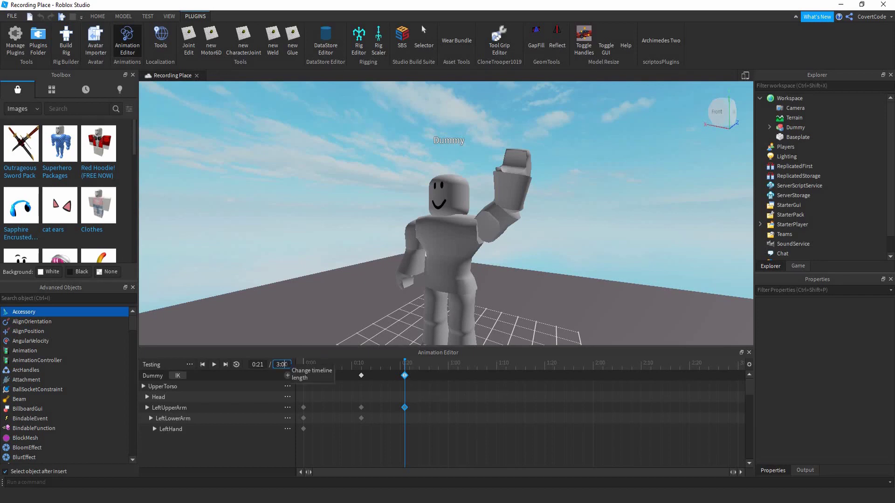
key(Return)
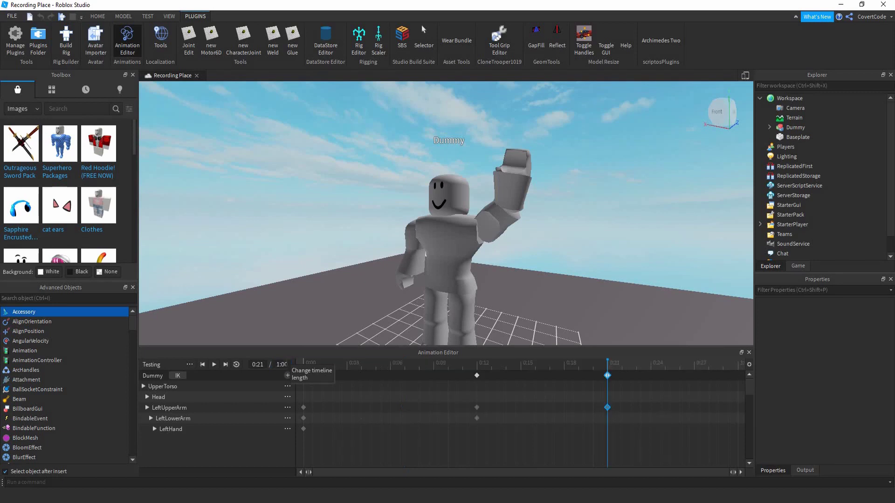
- Play the shortened animation from its start to check the arm's speed
drag(572, 364, 300, 367)
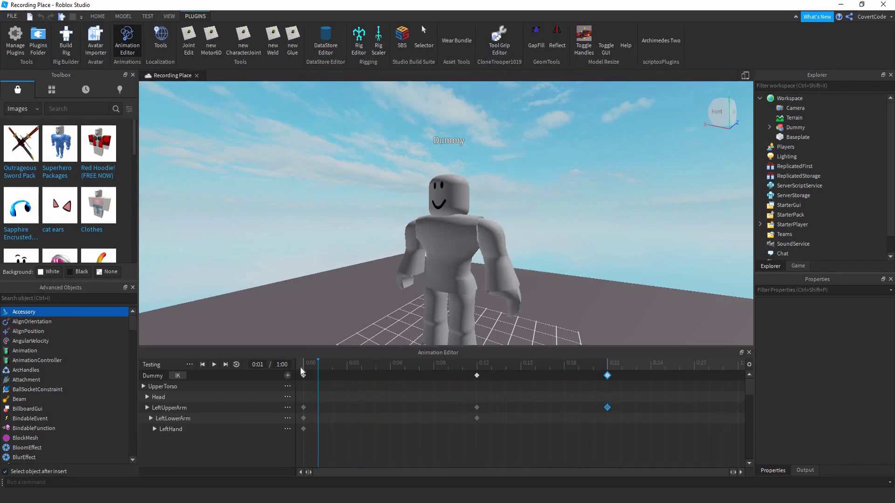
click(213, 365)
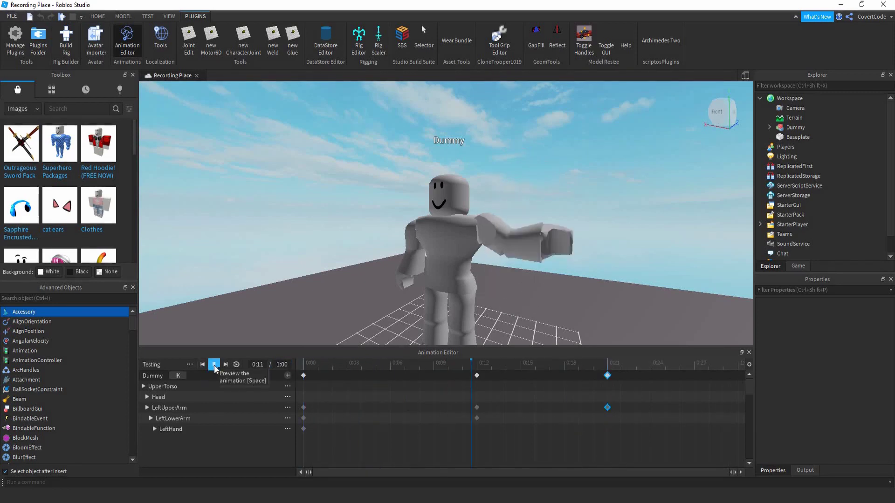
click(215, 366)
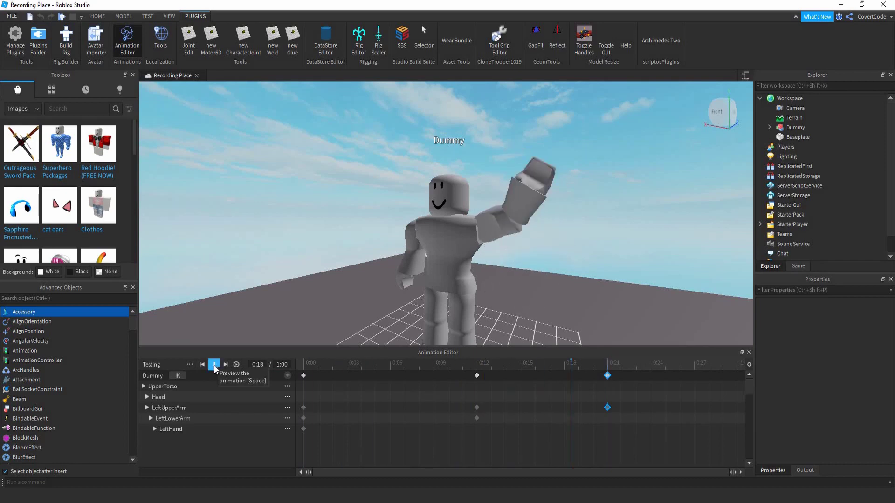
- Set the timeline length to 2:00
click(284, 364)
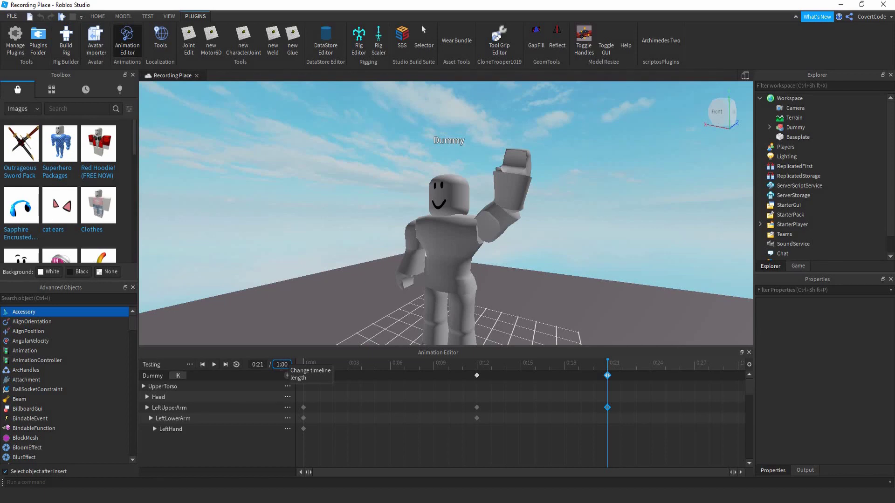
text(2)
key(Return)
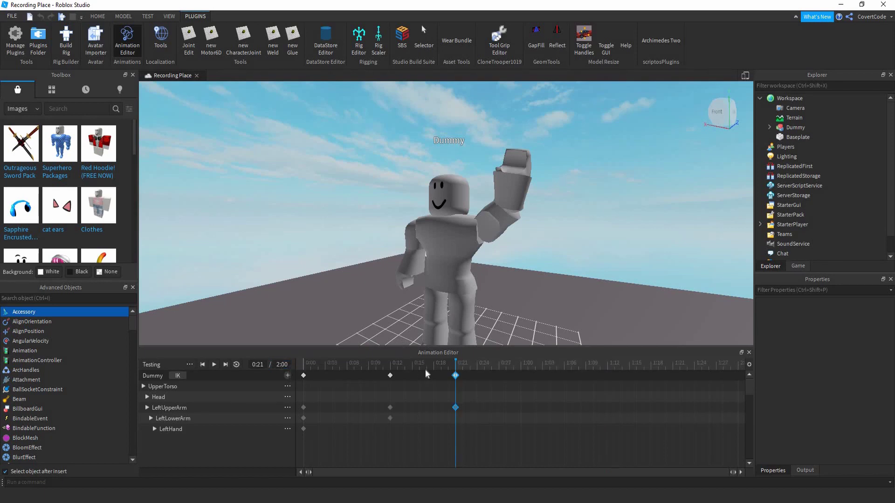
- Preview the arm raise again by playing and scrubbing the timeline up to the keyframe at 0:21
mouse_move(450, 367)
mouse_down()
mouse_move(469, 369)
mouse_move(311, 369)
mouse_move(457, 374)
mouse_up()
key(space)
drag(331, 372, 454, 376)
- Rotate the LeftUpperArm and LeftLowerArm outward at 0:23 to tilt the raised arm away from the head
right_drag(463, 225, 476, 206)
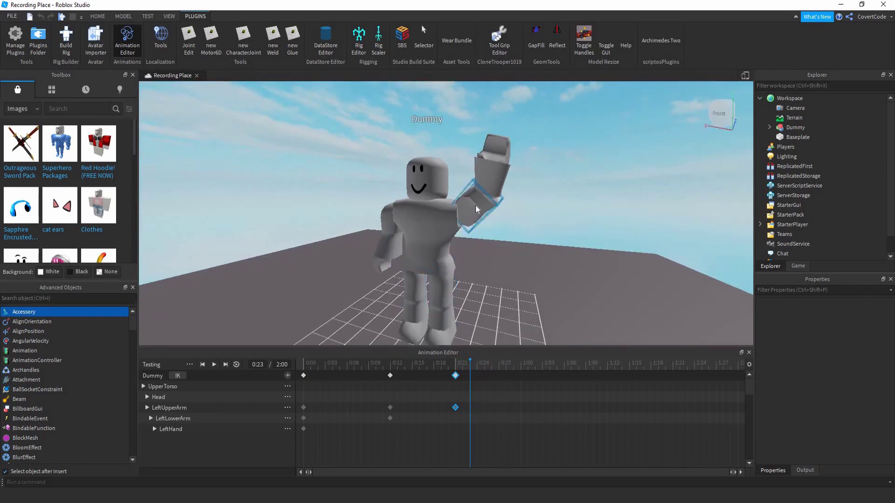
click(476, 205)
key(ctrl+4)
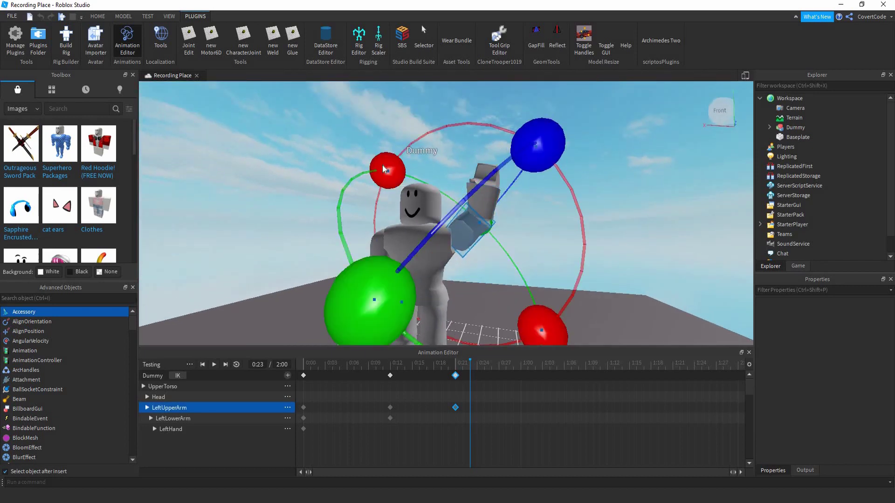
drag(384, 165, 489, 202)
click(499, 208)
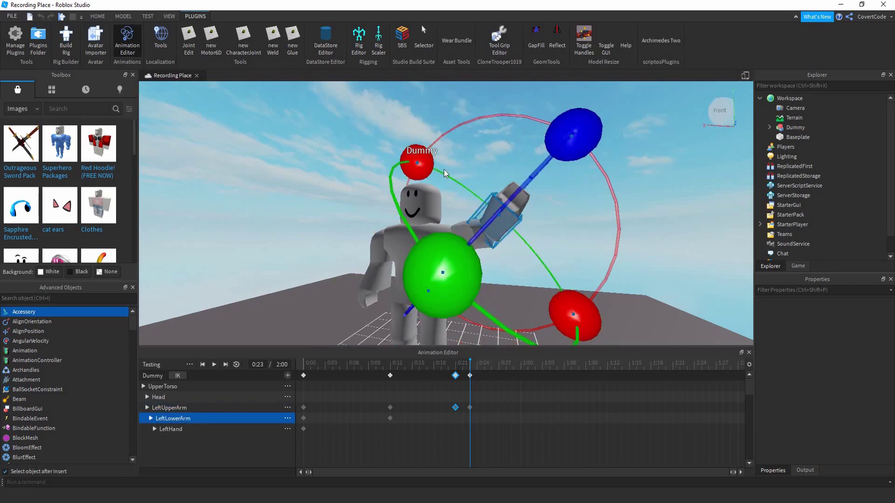
drag(436, 152, 440, 194)
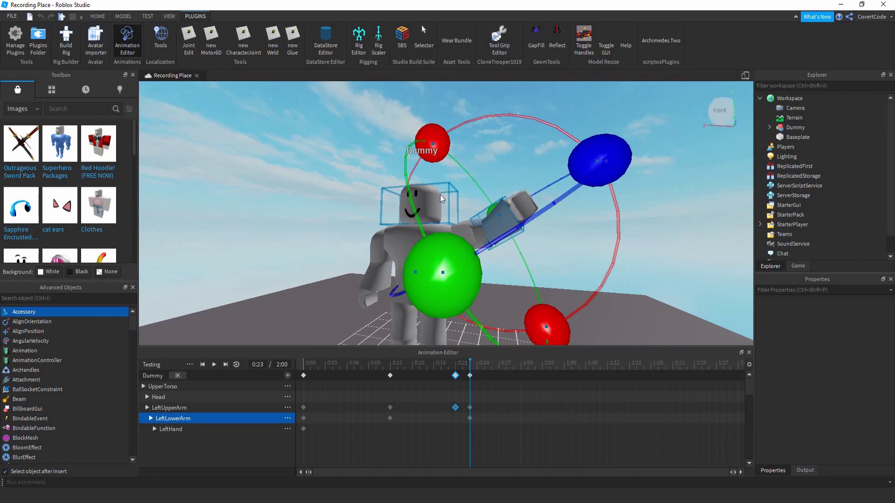
- Rotate the LeftUpperArm and LeftLowerArm back up at 0:25 so the hand is raised beside the head
click(482, 369)
click(486, 368)
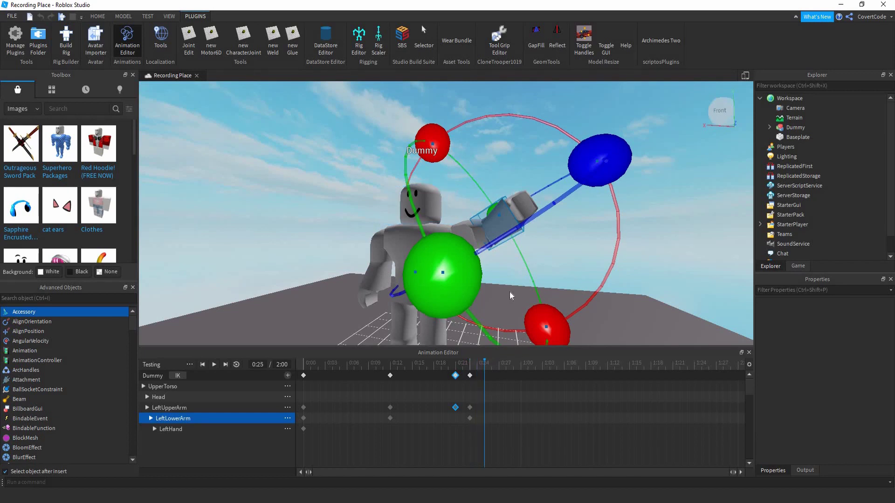
right_drag(510, 292, 513, 290)
click(520, 234)
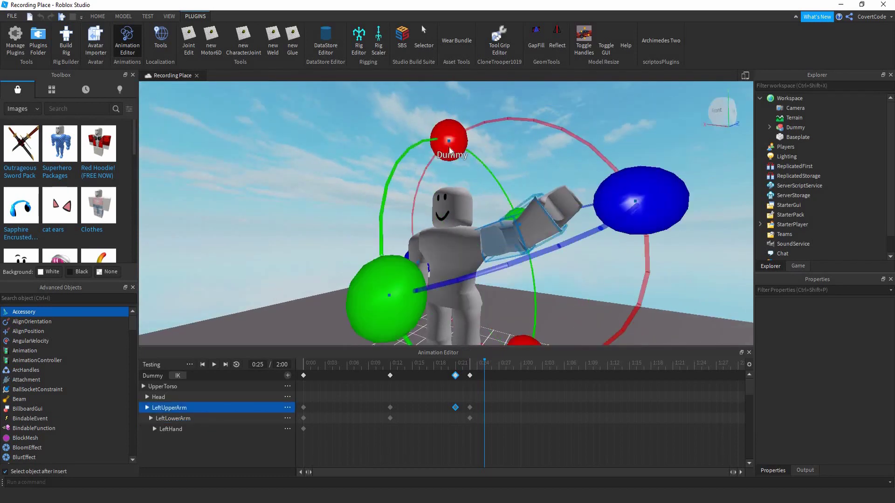
drag(449, 150, 419, 218)
click(515, 198)
click(484, 377)
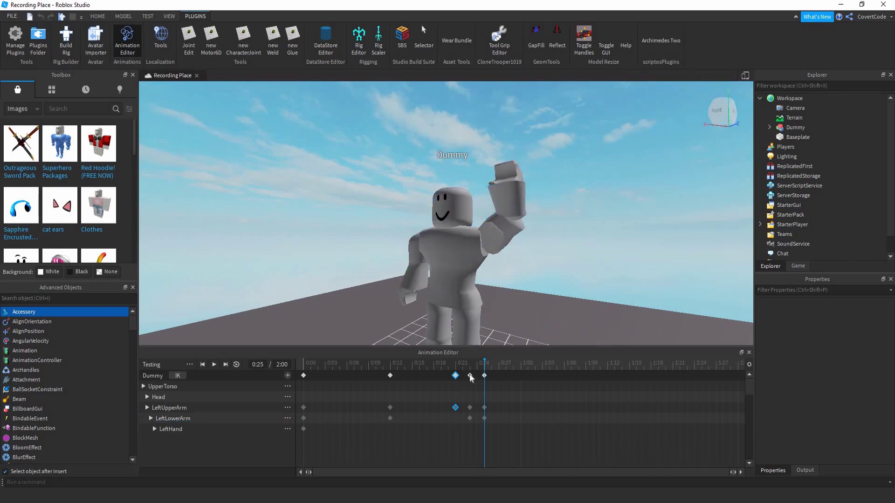
- Copy the arm-outward keyframe at 0:23 and paste it at 0:27
right_click(470, 375)
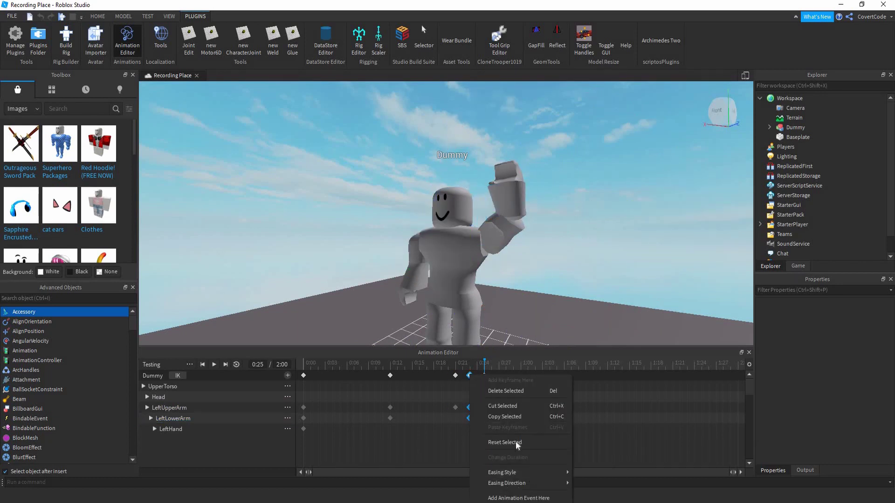
click(506, 414)
click(482, 360)
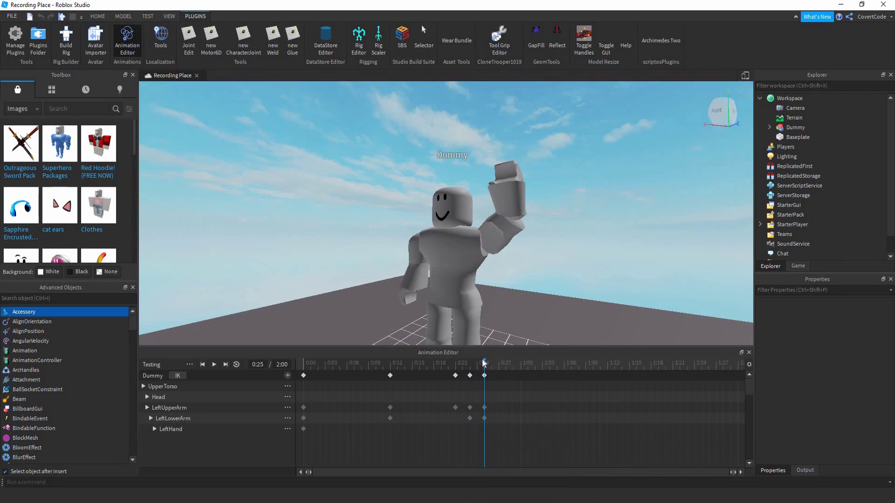
drag(483, 363, 499, 367)
right_click(500, 375)
click(526, 424)
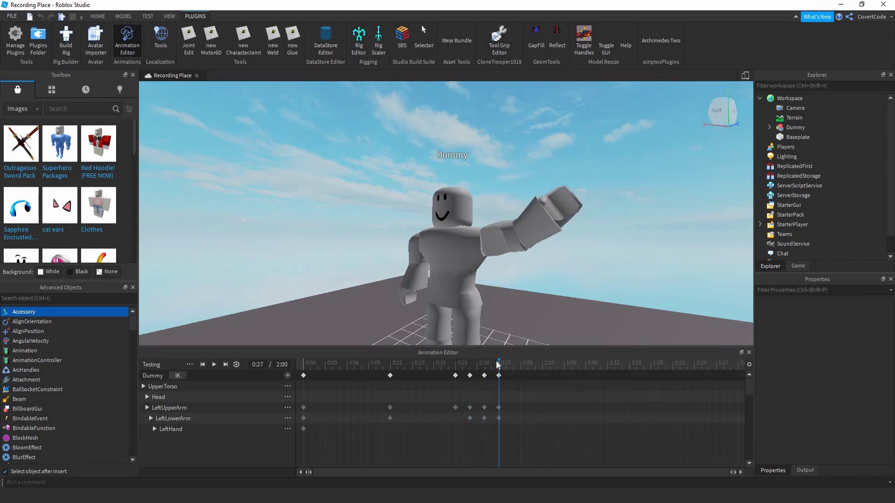
- Return to the beginning of the timeline and preview the wave animation
drag(463, 366, 181, 368)
click(202, 365)
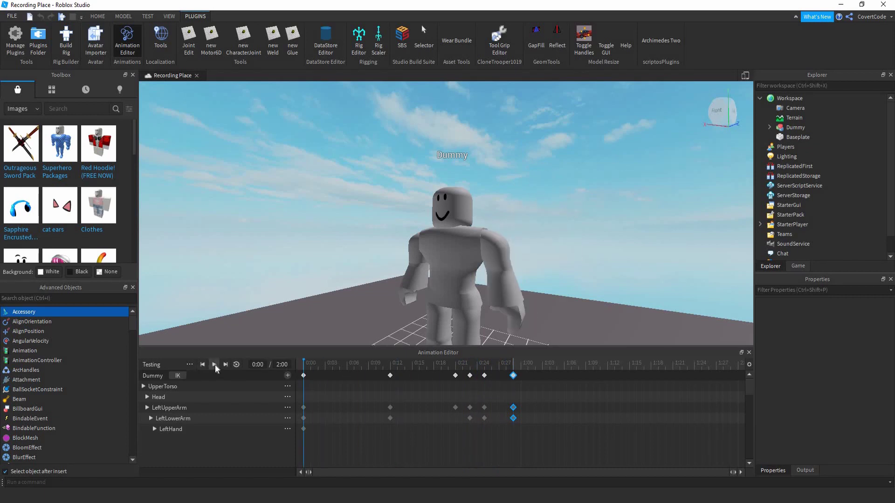
click(214, 365)
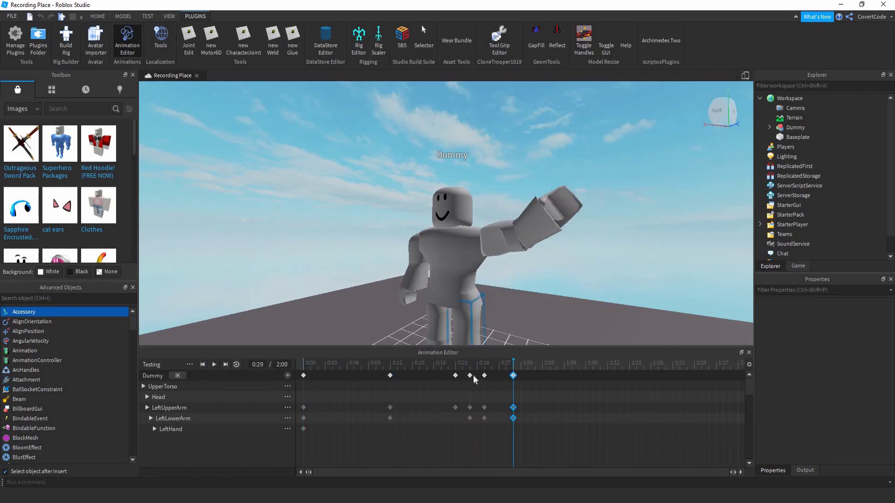
- Spread the last three wave keyframes out to 1:01, 1:10 and 1:16 to slow the waving
drag(513, 376, 535, 376)
key(ctrl+z)
key(ctrl+z)
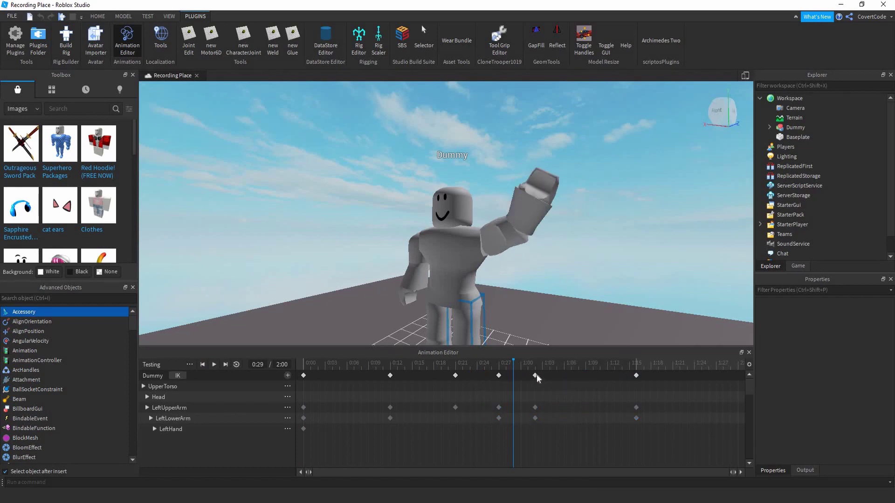
drag(499, 375, 529, 376)
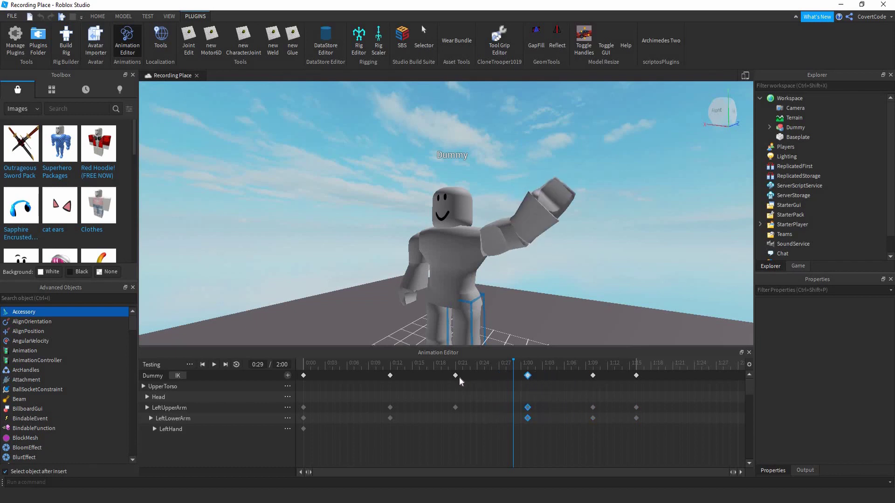
- Preview the respaced wave by scrubbing and playing the timeline while viewing the dummy from different angles
drag(459, 369, 521, 372)
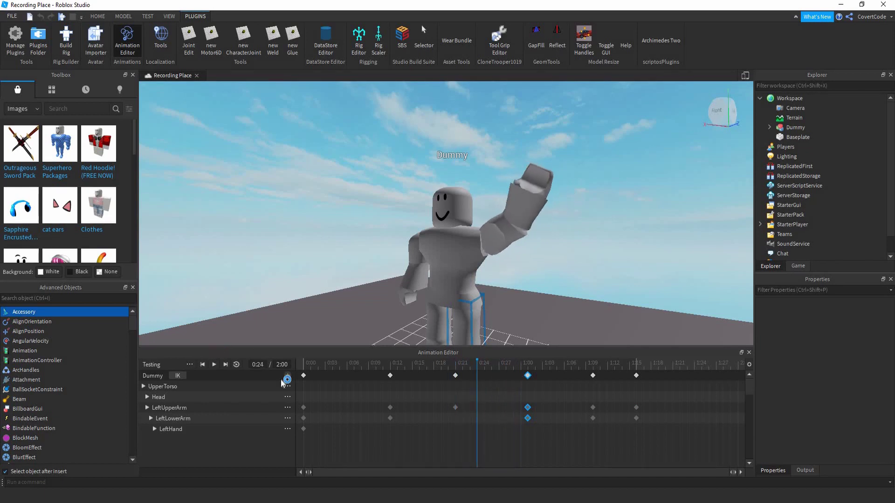
click(377, 365)
click(214, 364)
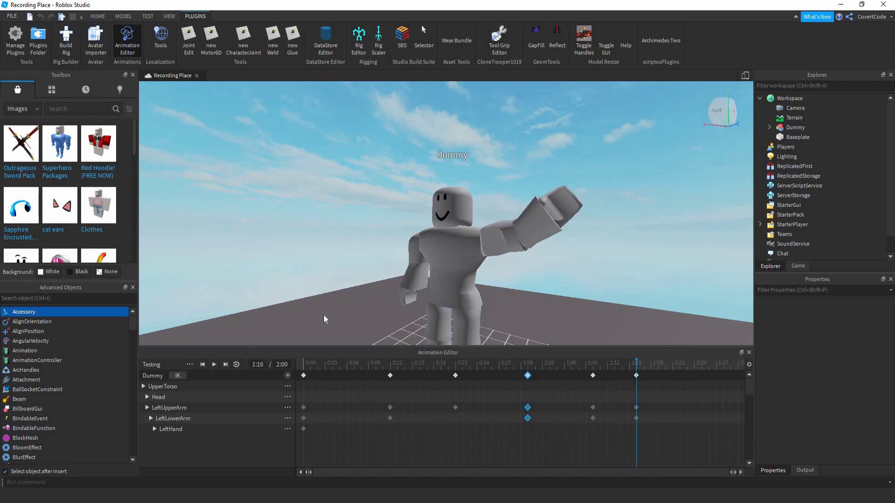
right_drag(323, 315, 324, 315)
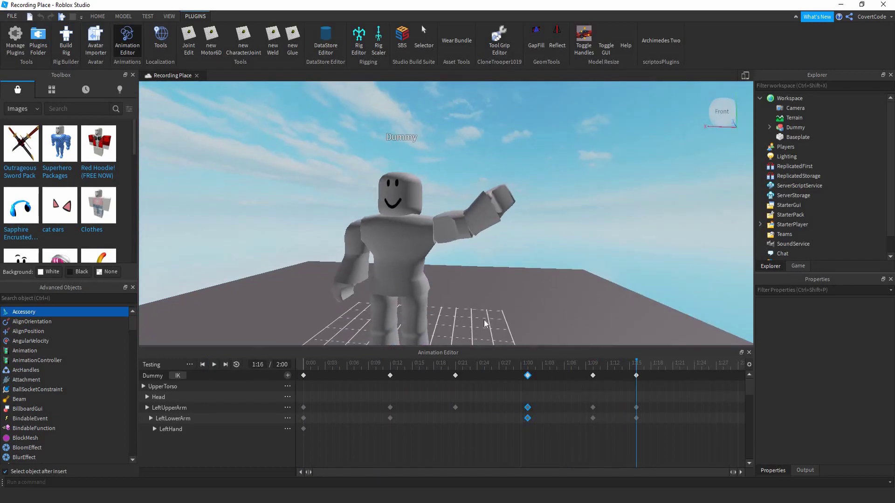
right_drag(484, 320, 323, 315)
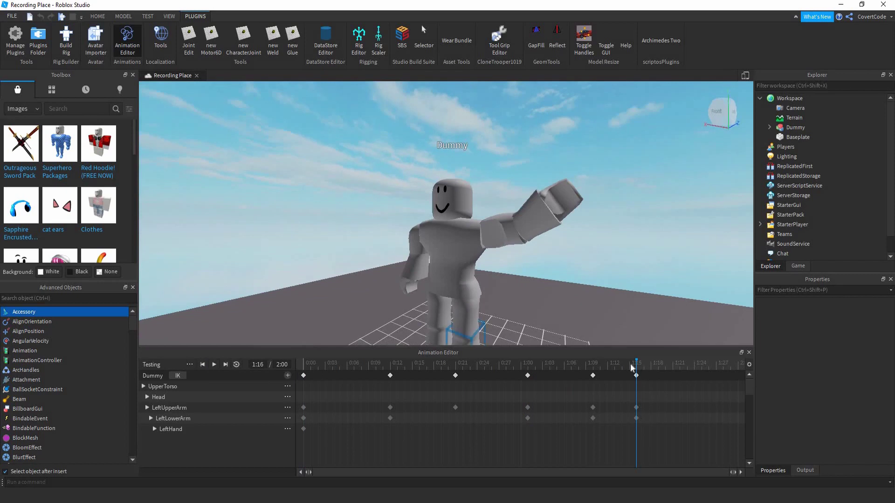
drag(633, 366, 245, 363)
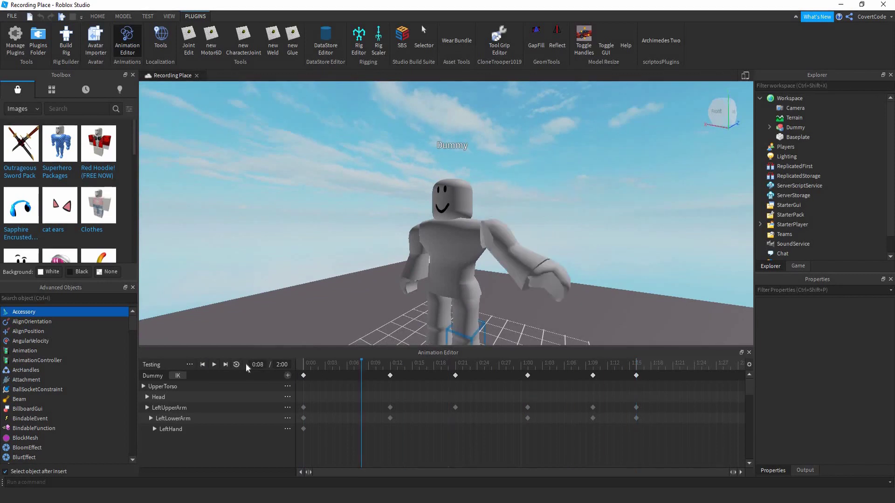
click(213, 365)
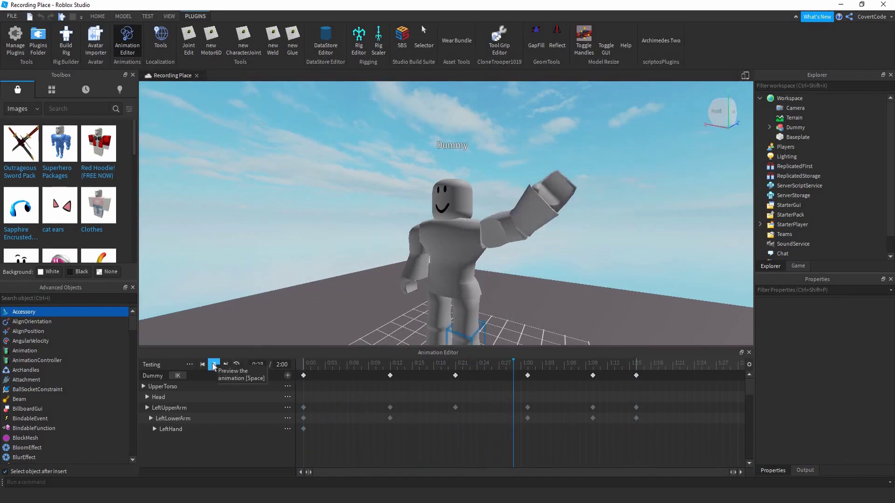
- Try to lower the LeftUpperArm to about horizontal at the 1:01 keyframe
drag(555, 362, 454, 366)
click(488, 246)
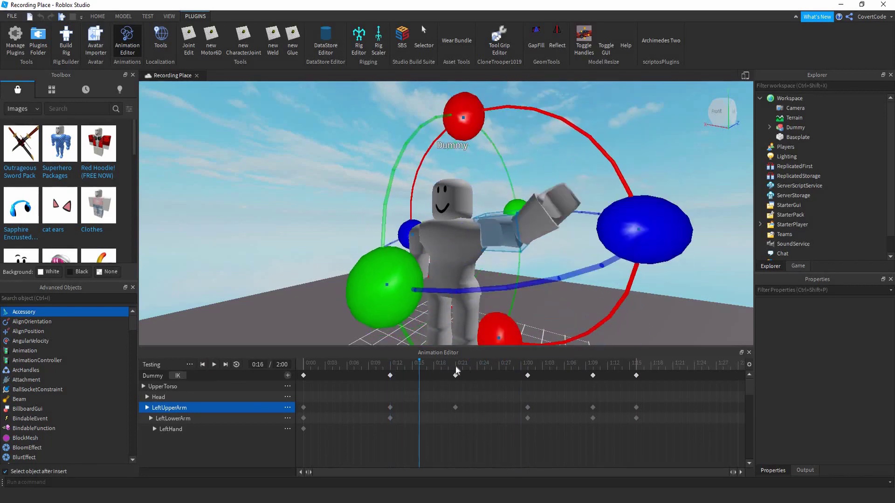
mouse_move(530, 381)
mouse_down()
mouse_move(535, 389)
mouse_move(616, 392)
mouse_move(528, 388)
mouse_up()
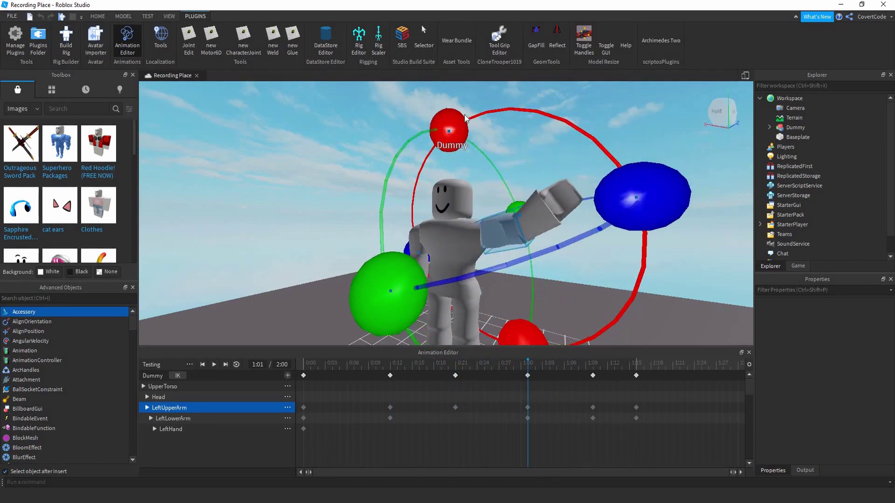
drag(478, 135, 504, 182)
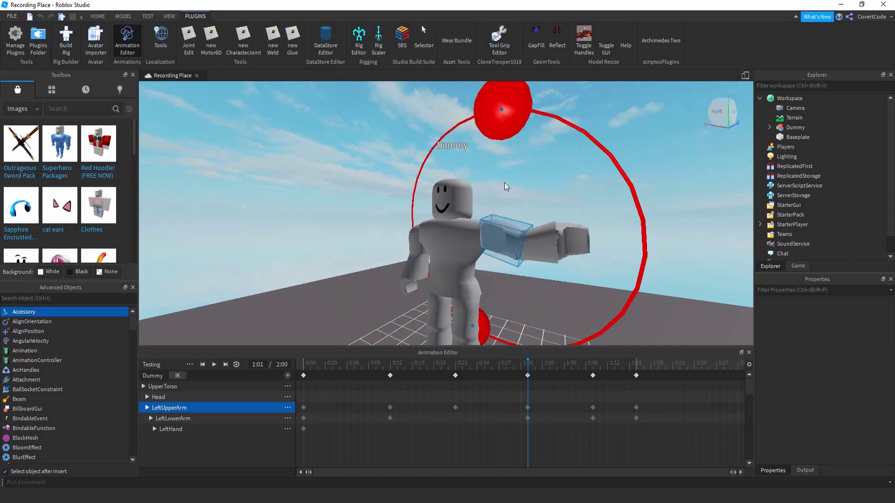
click(530, 367)
- Try to lower the LeftUpperArm at 1:17, preview the motion, and undo the added pose
click(643, 375)
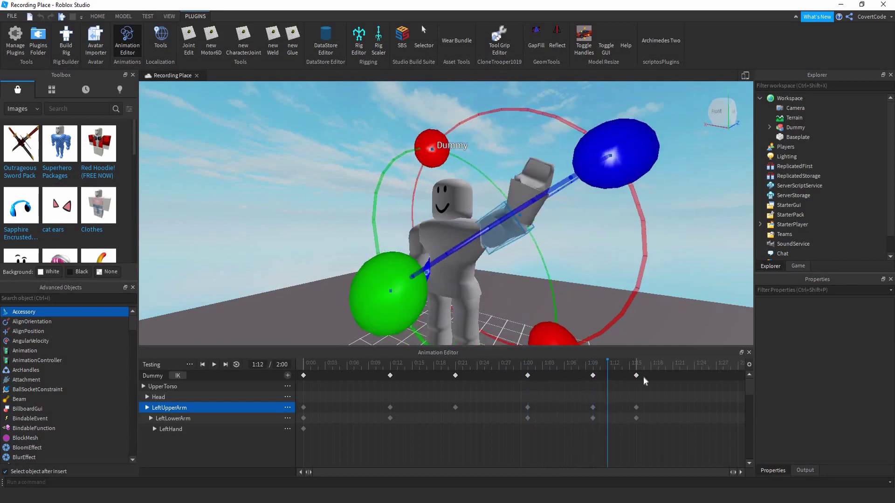
drag(459, 140, 514, 153)
click(214, 365)
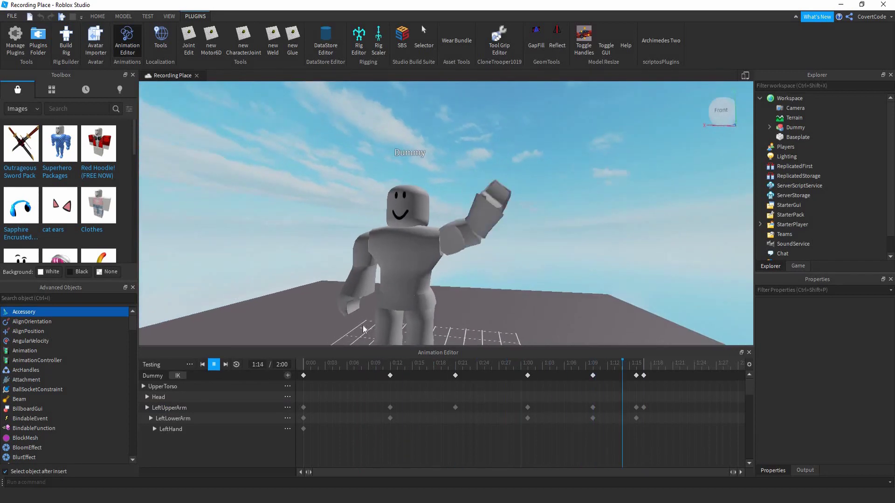
right_drag(535, 313, 535, 312)
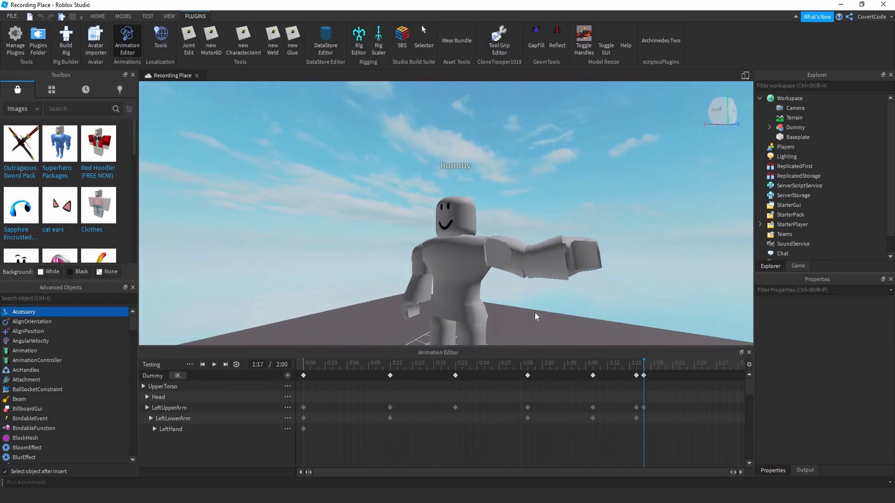
key(ctrl+z)
- Review the whole wave by playing it and scrubbing the timeline between 0:00 and 2:00
click(217, 368)
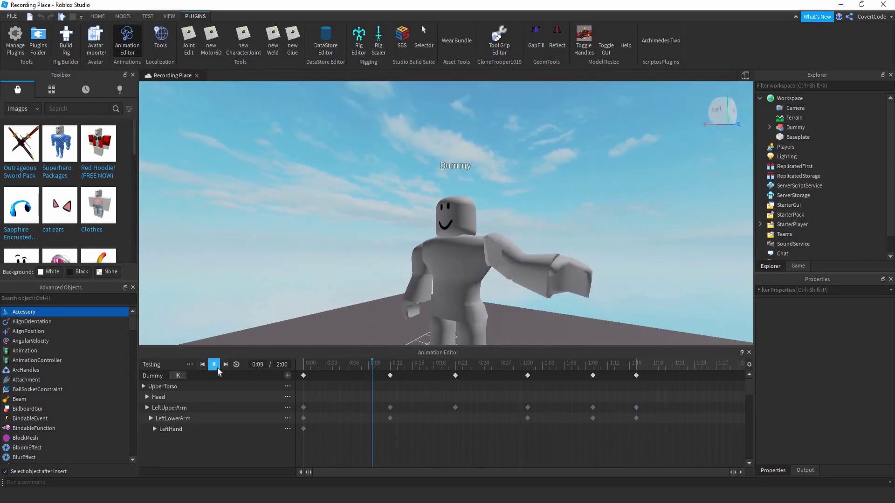
right_drag(391, 260, 392, 260)
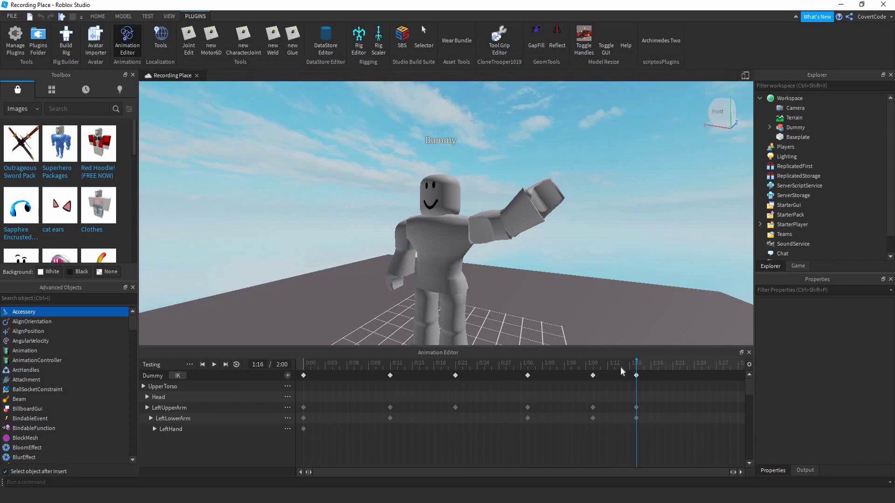
drag(620, 366, 302, 375)
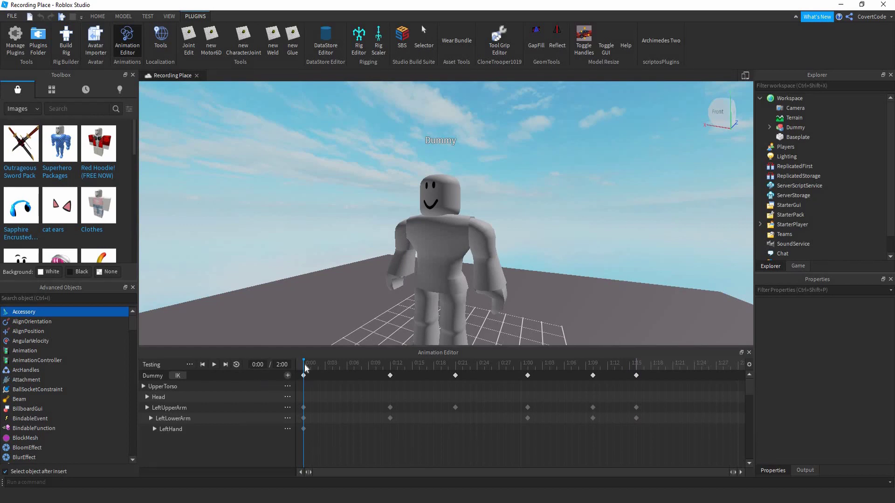
drag(308, 369, 639, 369)
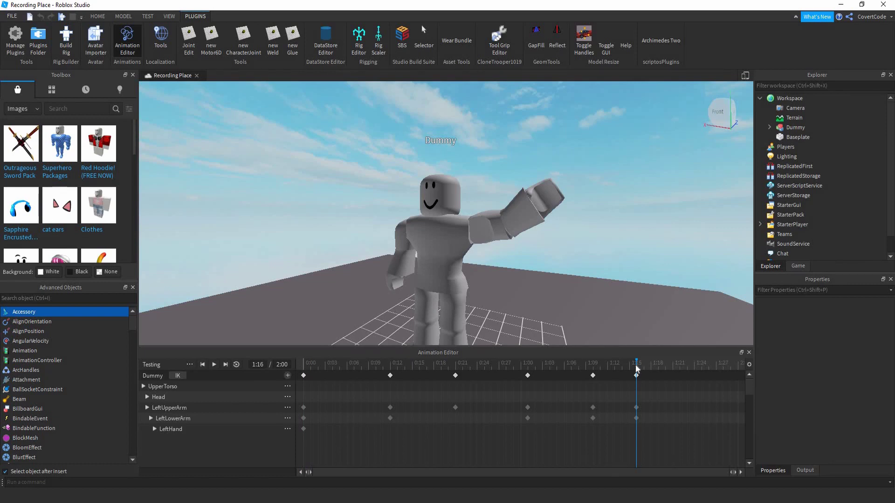
drag(656, 364, 743, 367)
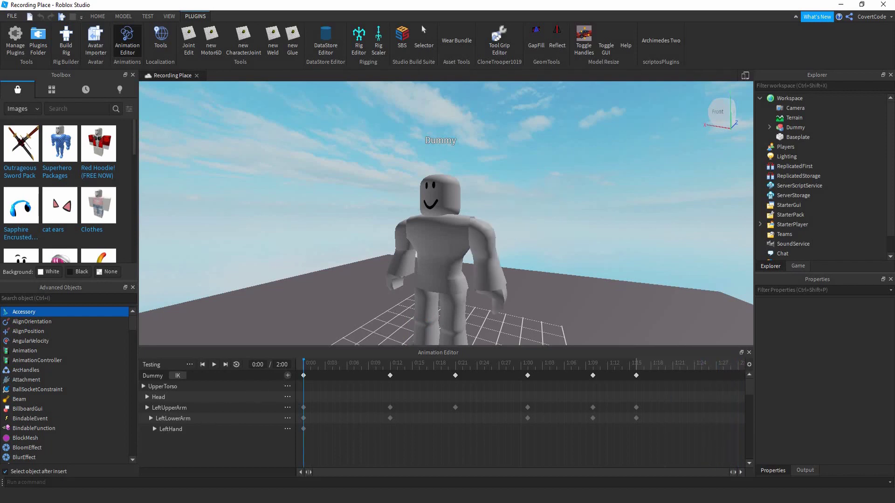
key(space)
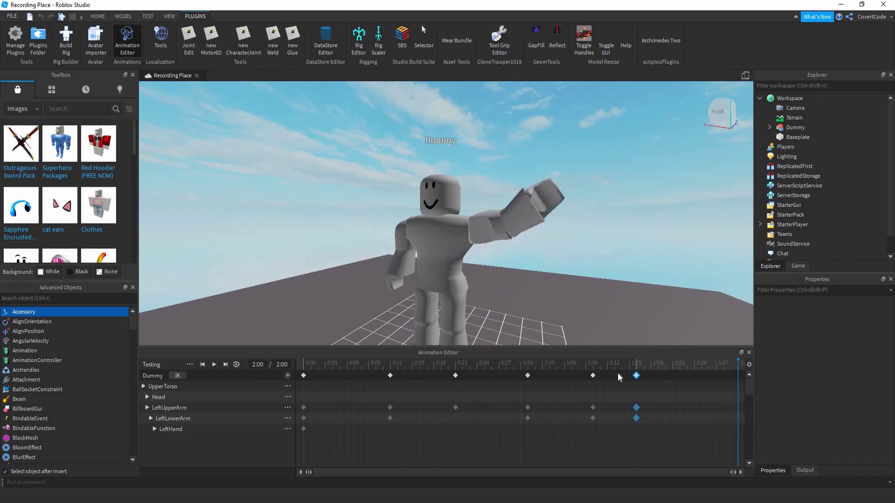
click(664, 390)
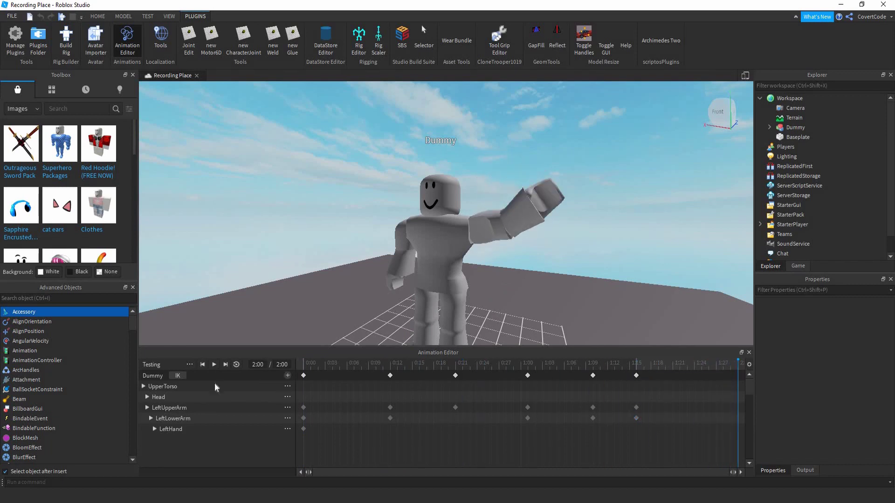
- Turn on looping for the animation and preview the looped wave from several angles before stopping it
click(236, 365)
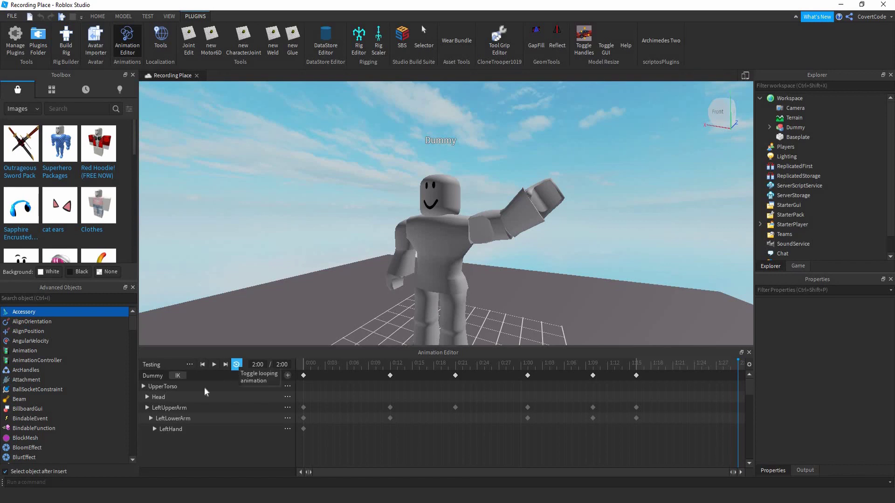
click(213, 364)
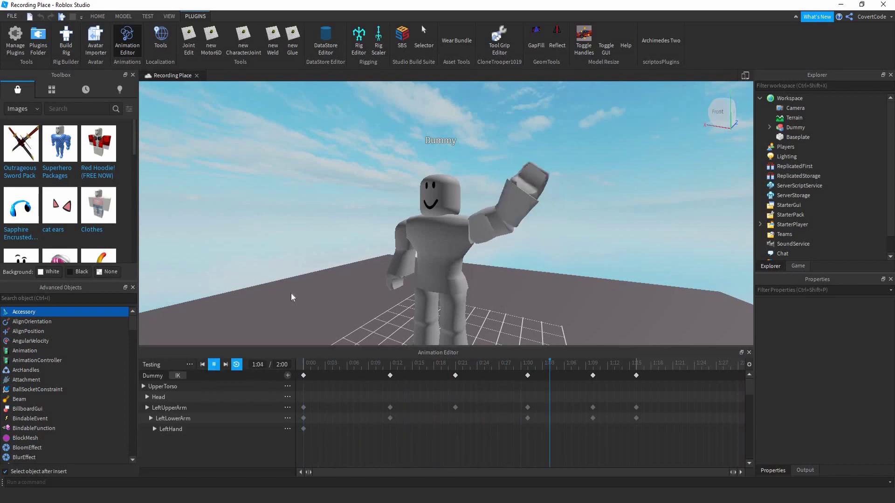
right_drag(465, 197, 465, 197)
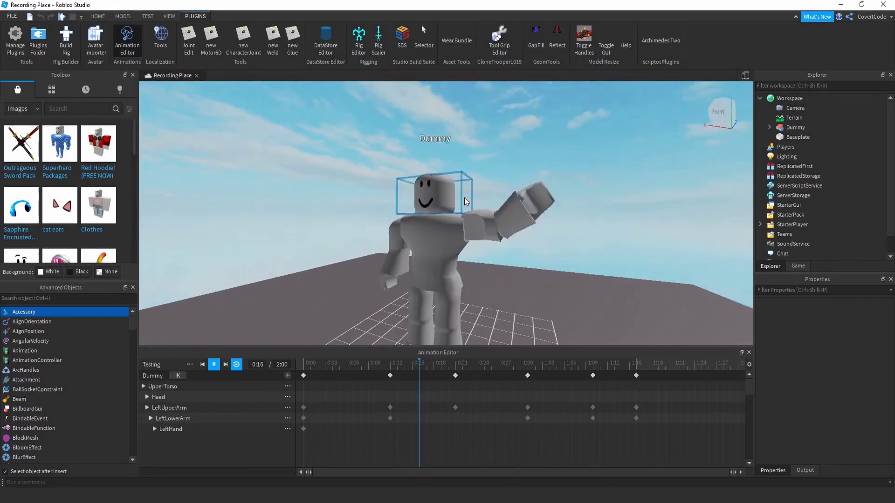
right_drag(617, 271, 617, 271)
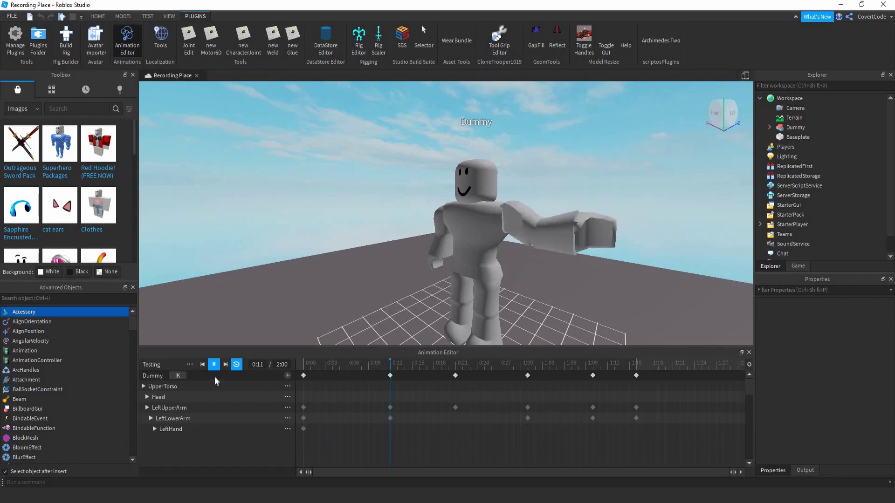
click(441, 379)
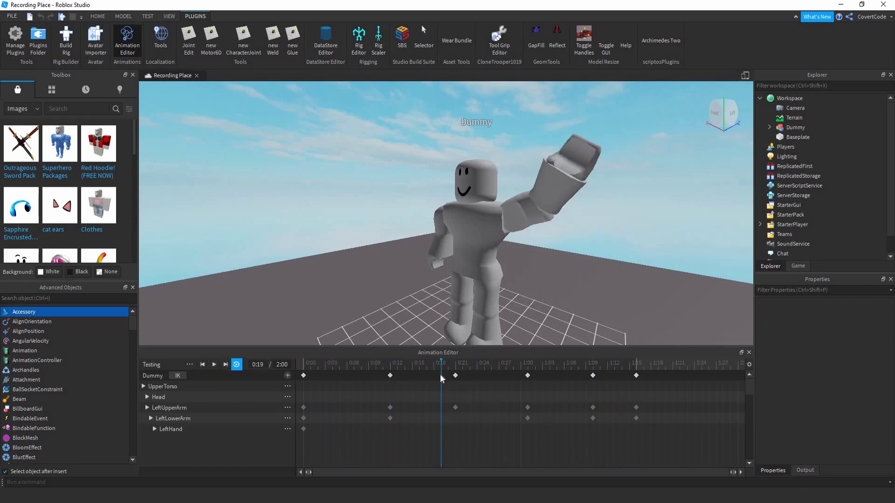
- Add an UpperTorso keyframe at 2:00 at the end of the timeline
drag(442, 369, 740, 380)
click(504, 230)
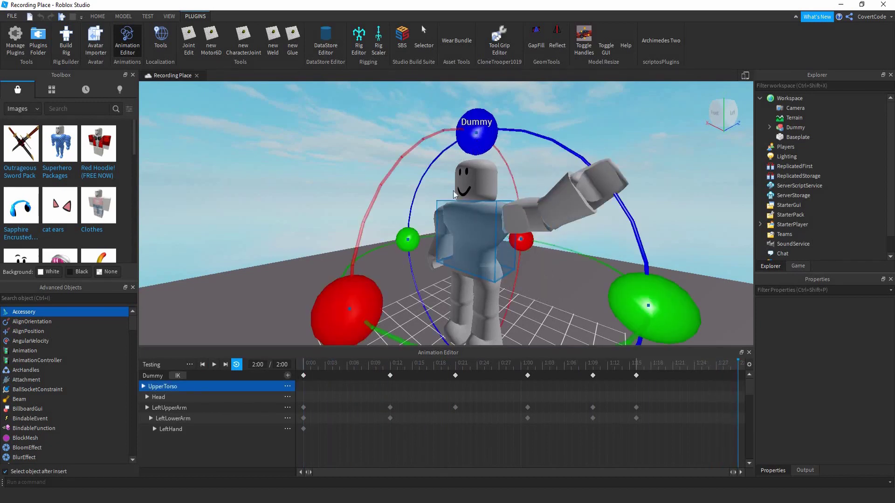
drag(359, 306, 359, 307)
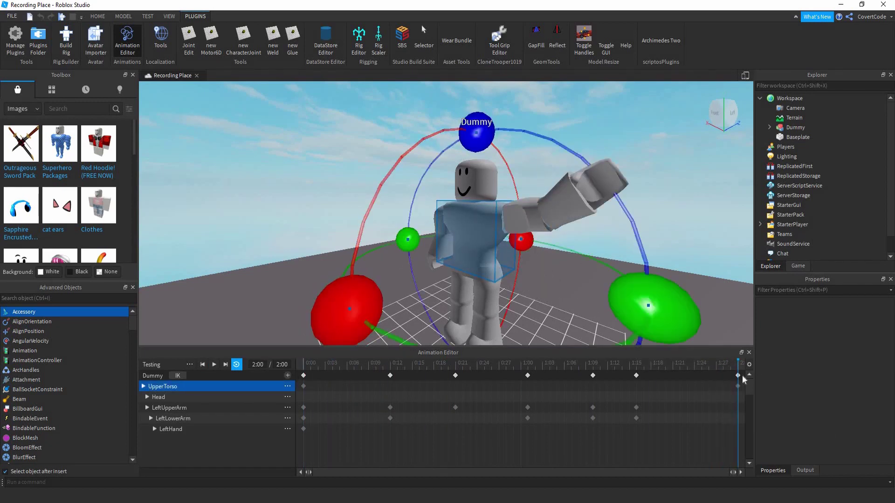
- Copy the starting-pose keyframes at 0:00 and paste them at 2:00 so the animation ends in the same pose
click(303, 381)
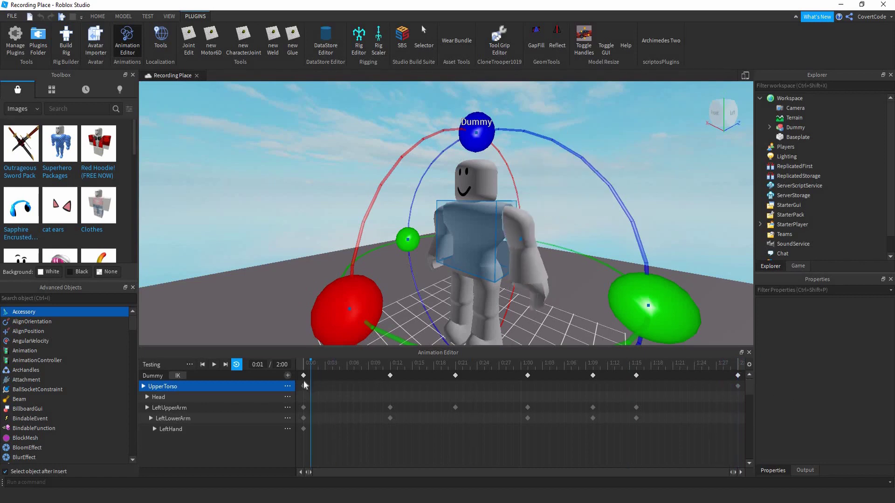
right_click(301, 376)
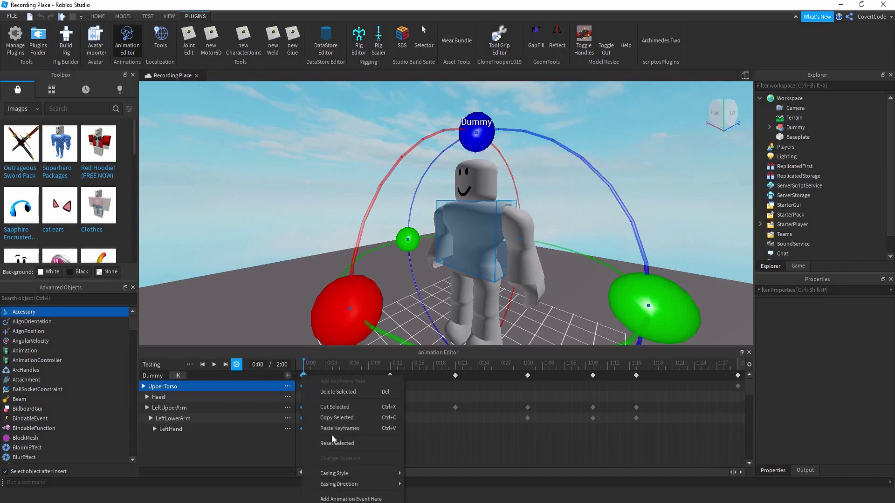
click(304, 377)
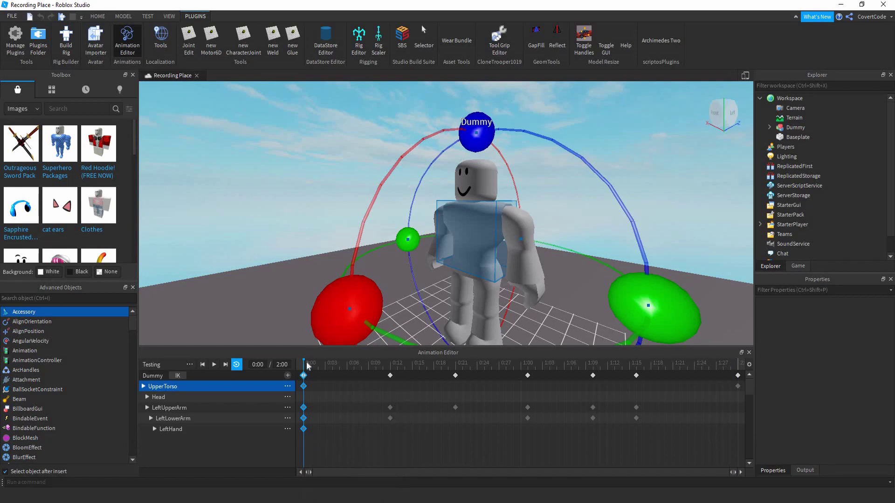
click(737, 375)
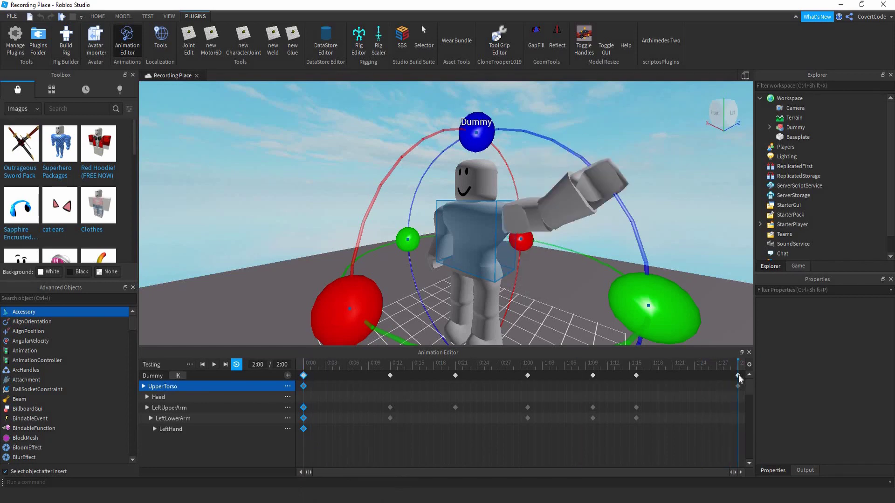
right_click(738, 375)
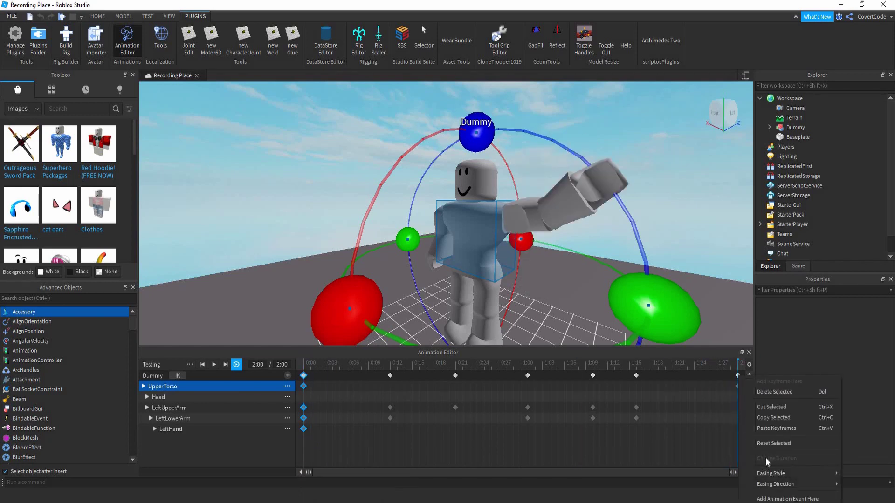
click(764, 428)
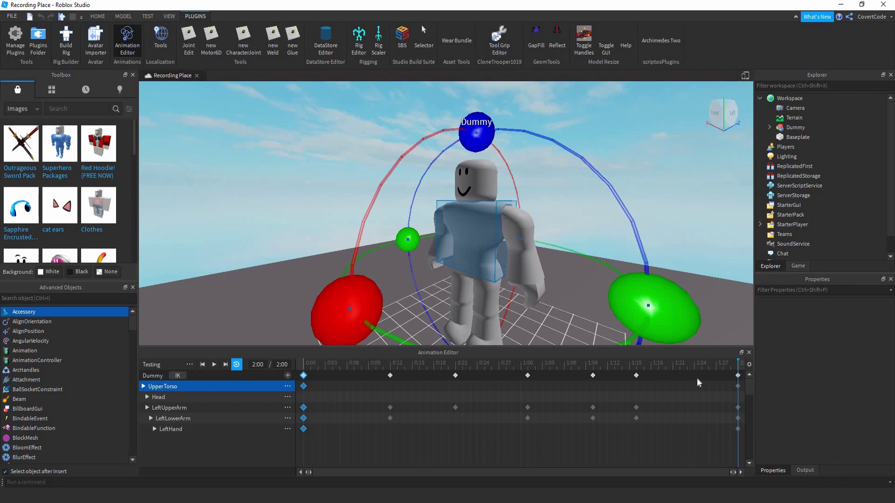
- Scrub through the timeline and play the looping wave while viewing the dummy from another angle
drag(697, 364, 197, 376)
click(215, 361)
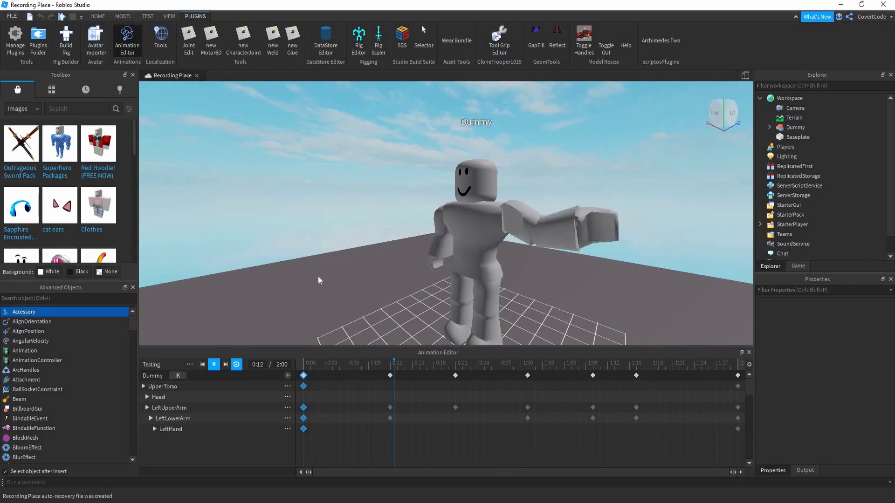
key(a)
right_drag(311, 275, 310, 275)
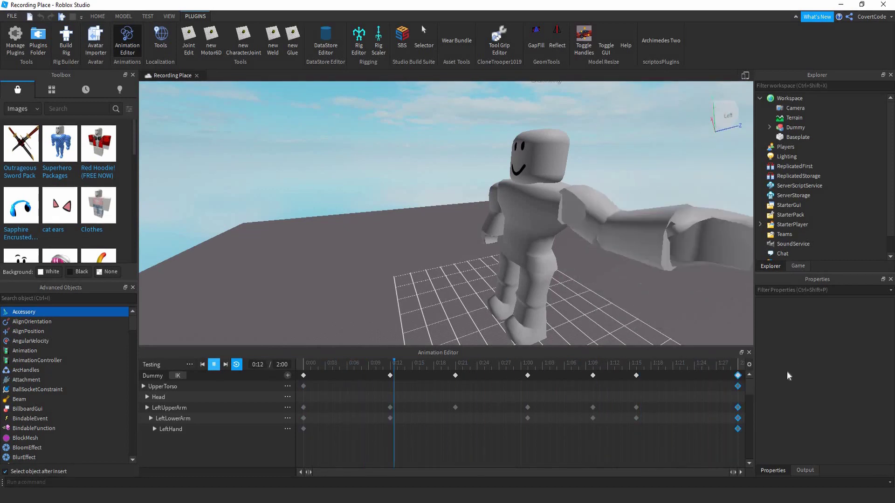
- Delete the keyframes at 2:00, preview the loop without them, and undo the deletion
click(214, 365)
right_click(738, 376)
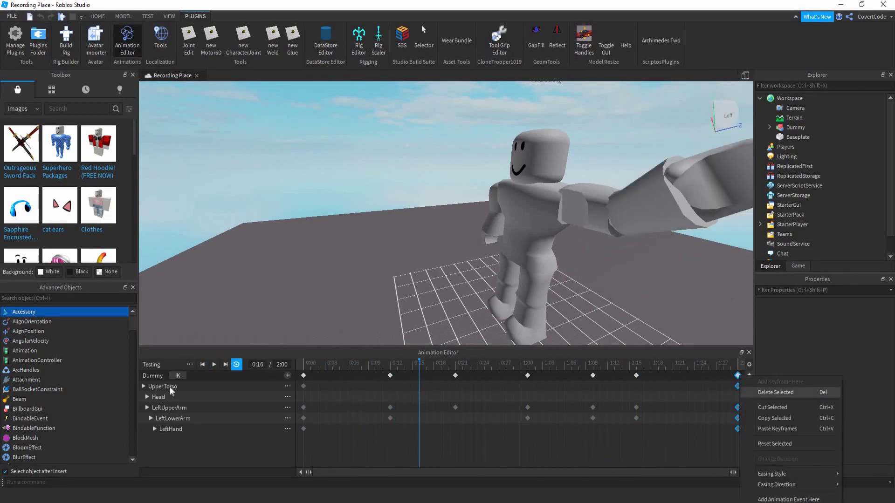
click(764, 392)
key(space)
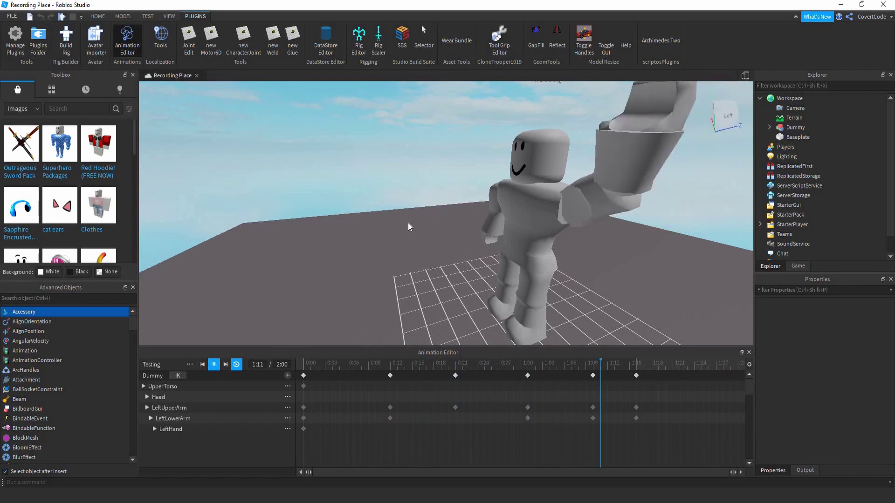
right_drag(470, 204, 470, 204)
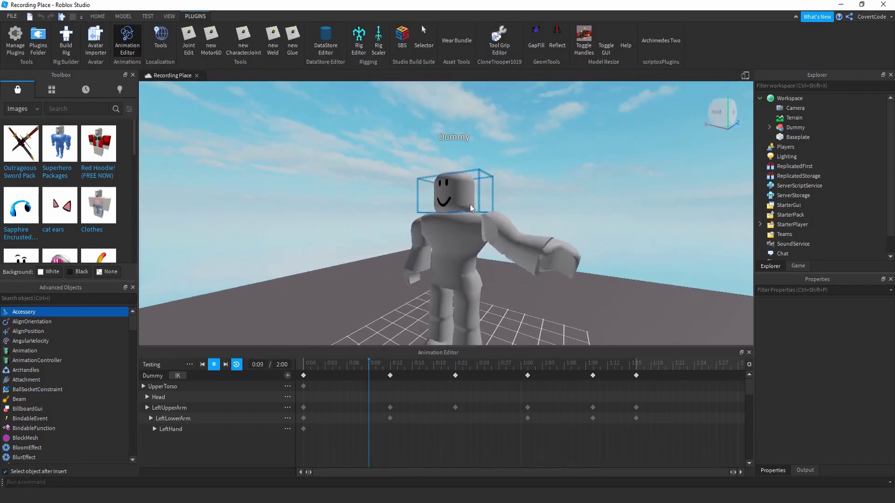
click(214, 365)
key(ctrl+z)
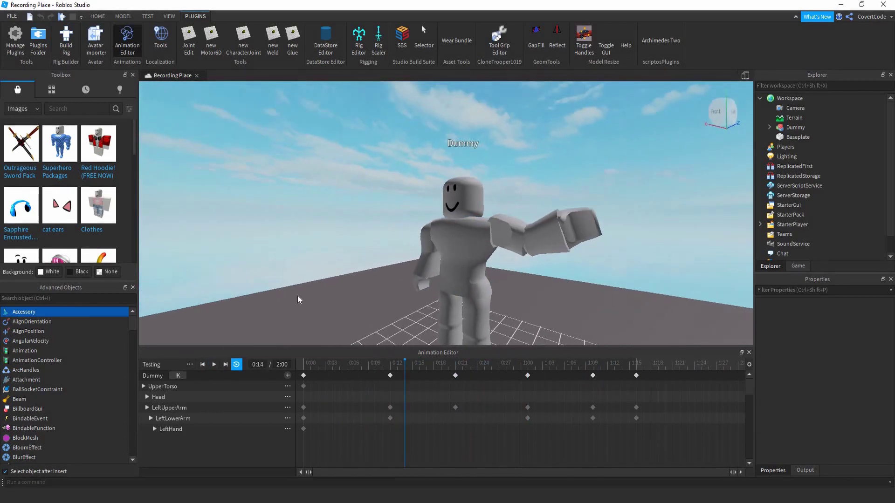
- Scrub and play the looping wave with the end keyframes in place, and pause it
drag(660, 364, 296, 411)
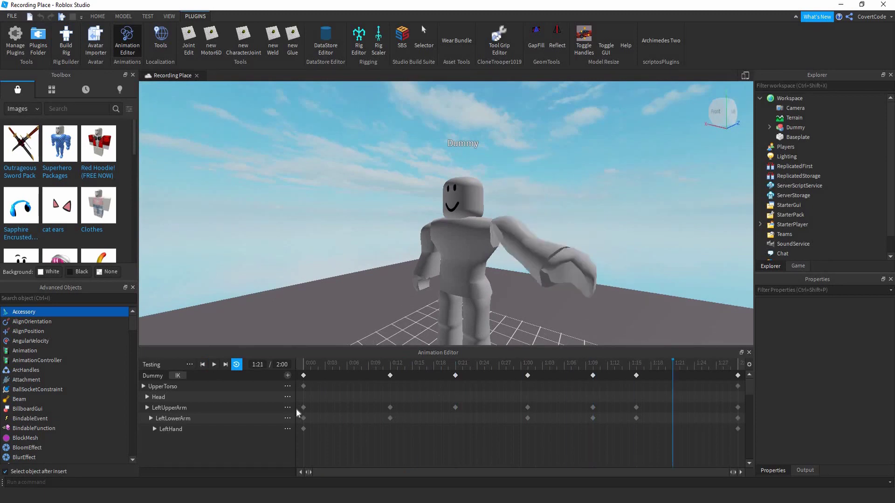
click(214, 365)
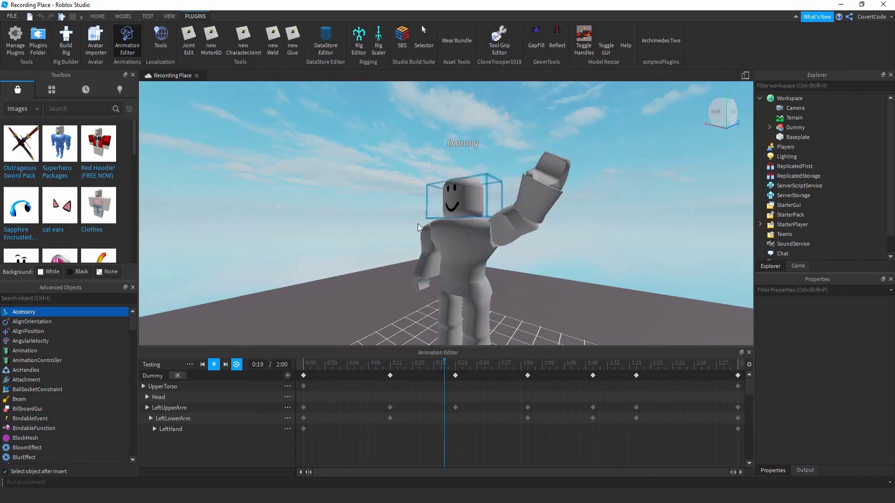
click(214, 364)
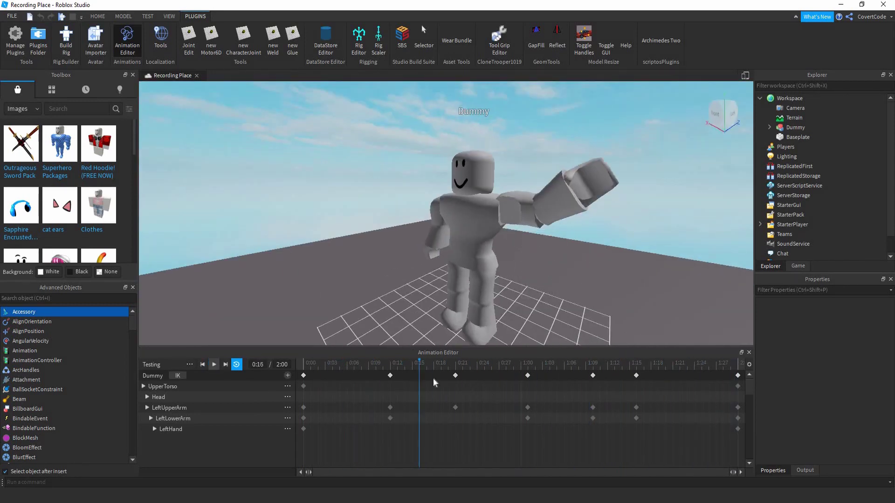
- Tilt the Head at the 0:12 keyframe and pose it again just after the LeftUpperArm keyframe at 0:21
mouse_move(402, 366)
mouse_down()
mouse_move(332, 370)
mouse_move(400, 379)
mouse_up()
drag(410, 376, 391, 381)
click(485, 173)
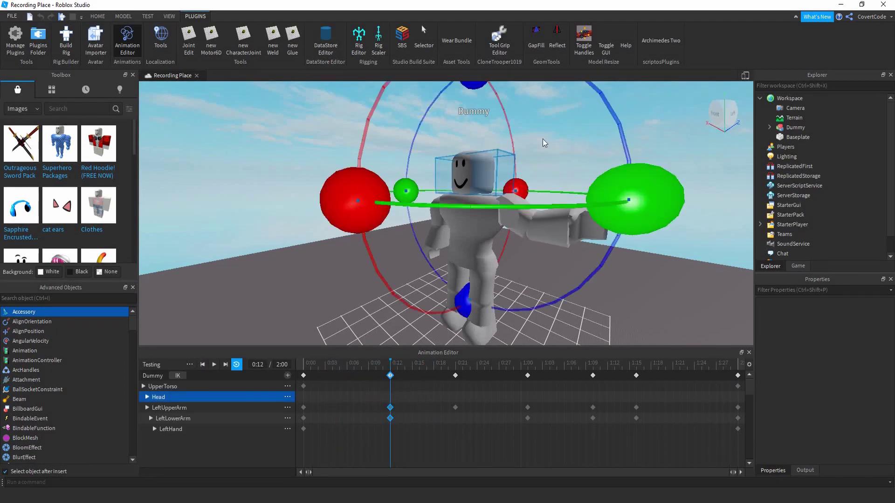
right_drag(543, 139, 524, 111)
drag(486, 321, 463, 368)
drag(493, 99, 466, 144)
- Adjust the Head's tilt at the LeftUpperArm keyframe just after 1:00 and again at 2:00
click(476, 366)
drag(541, 378, 527, 375)
drag(494, 108, 512, 93)
drag(565, 368, 739, 348)
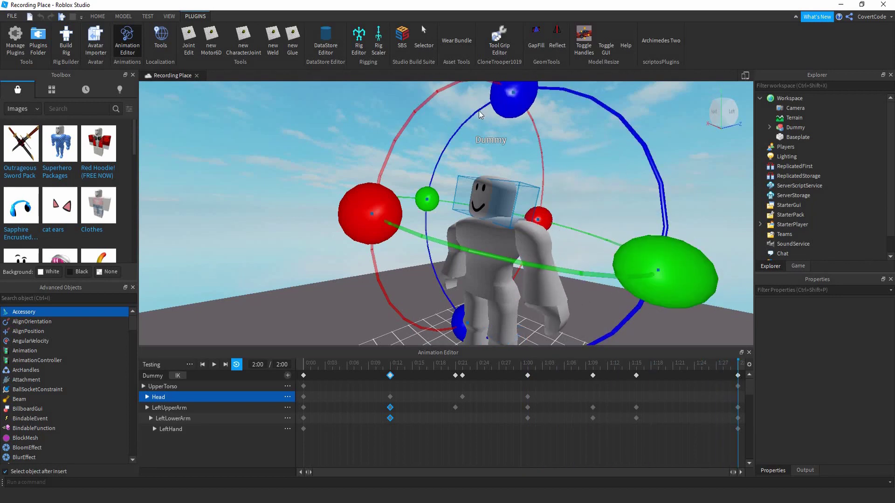
drag(499, 99, 477, 111)
- Play the looped wave with the head motion and examine it from the front, side and different distances
click(211, 367)
click(212, 366)
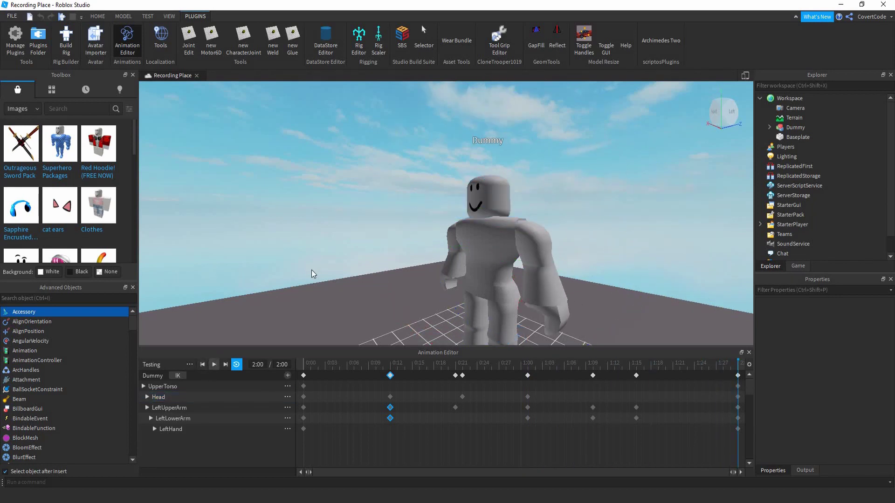
right_drag(309, 270, 310, 271)
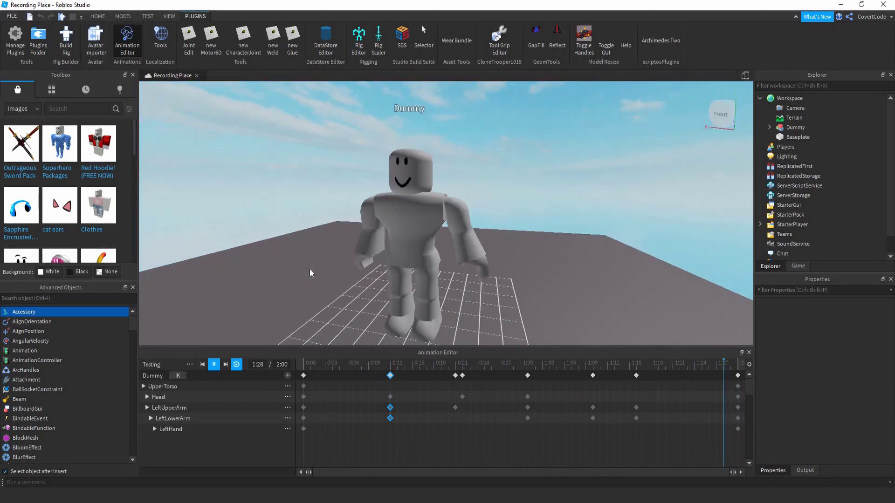
right_drag(205, 258, 205, 259)
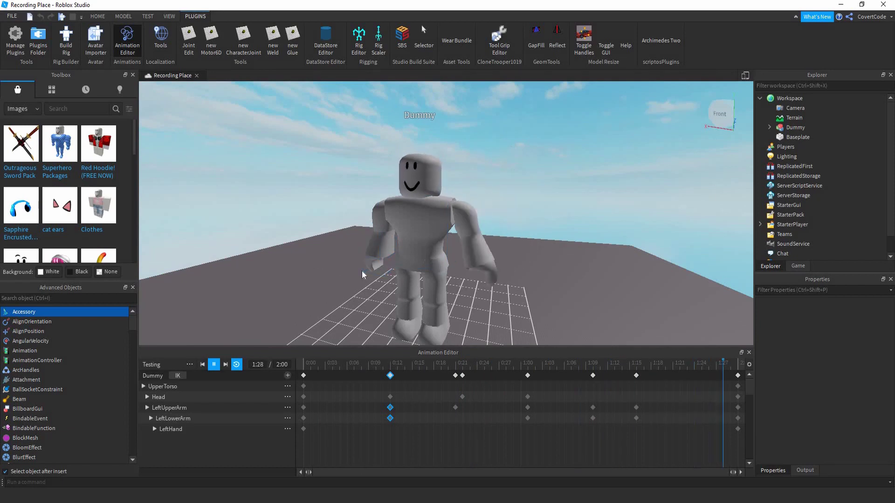
scroll(340, 260, down, 5)
right_drag(341, 260, 340, 260)
scroll(340, 260, up, 3)
scroll(340, 260, up, 4)
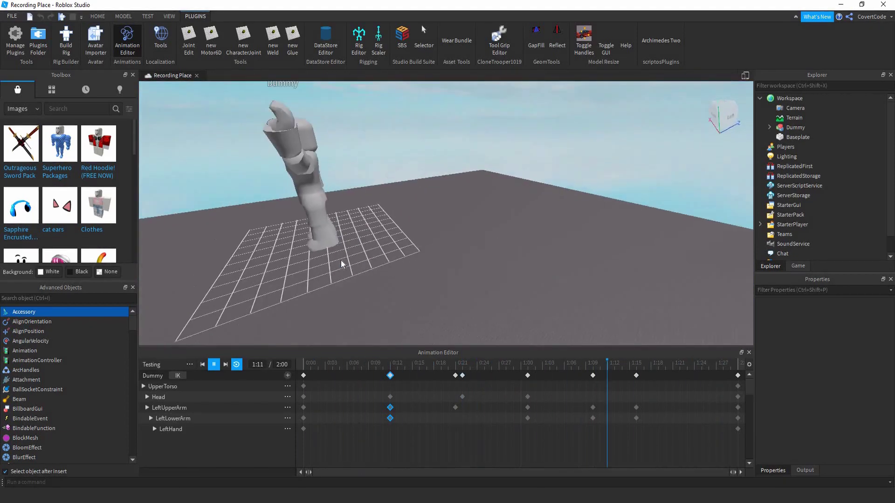
scroll(340, 259, down, 5)
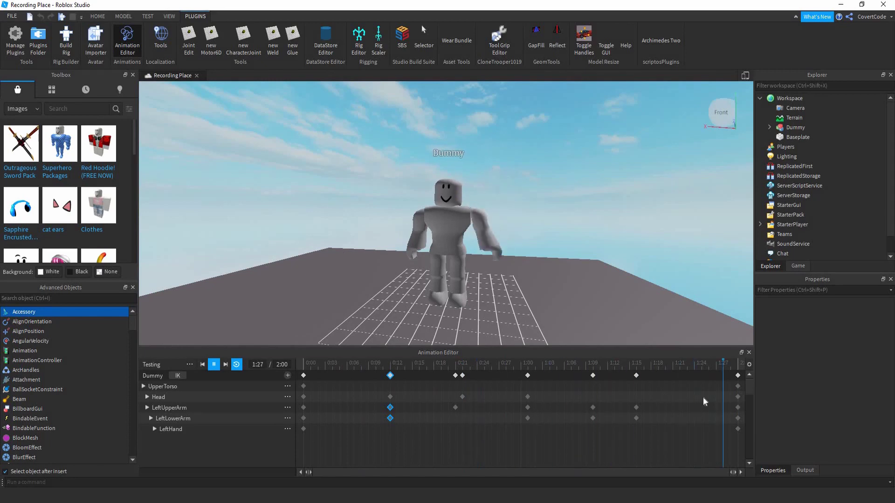
right_drag(556, 300, 461, 325)
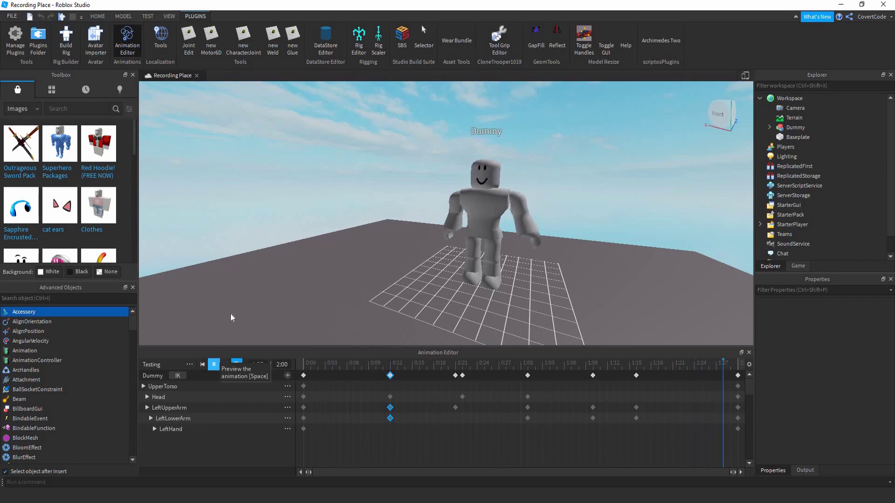
right_drag(442, 166, 435, 159)
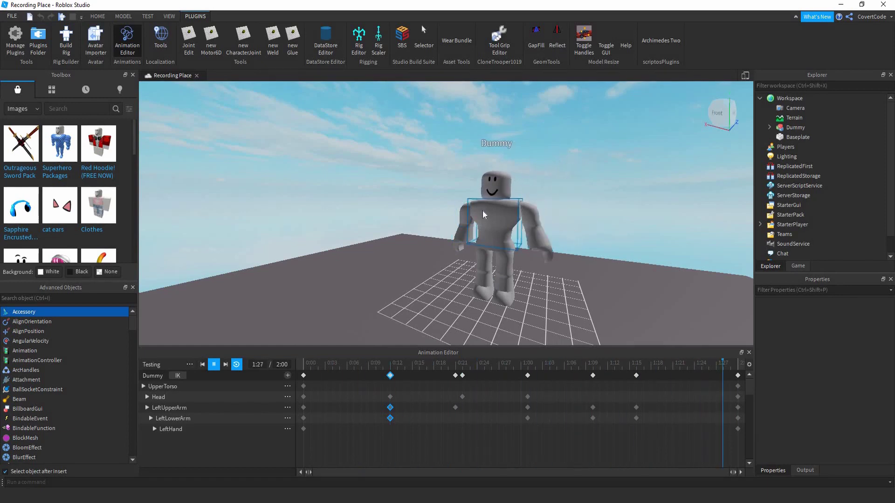
right_drag(275, 293, 247, 335)
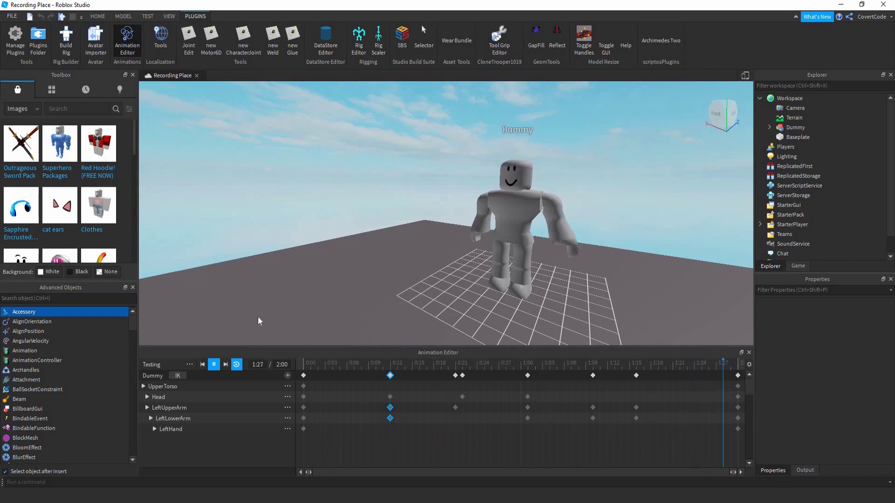
right_drag(258, 317, 260, 321)
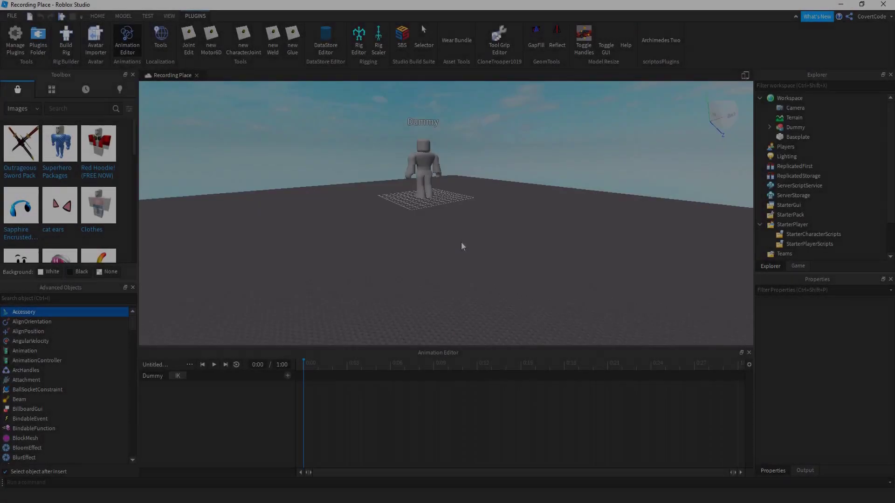
- Add the dummy's RightLowerArm to the untitled animation at 0:00 by selecting it from the front
right_drag(460, 242, 465, 233)
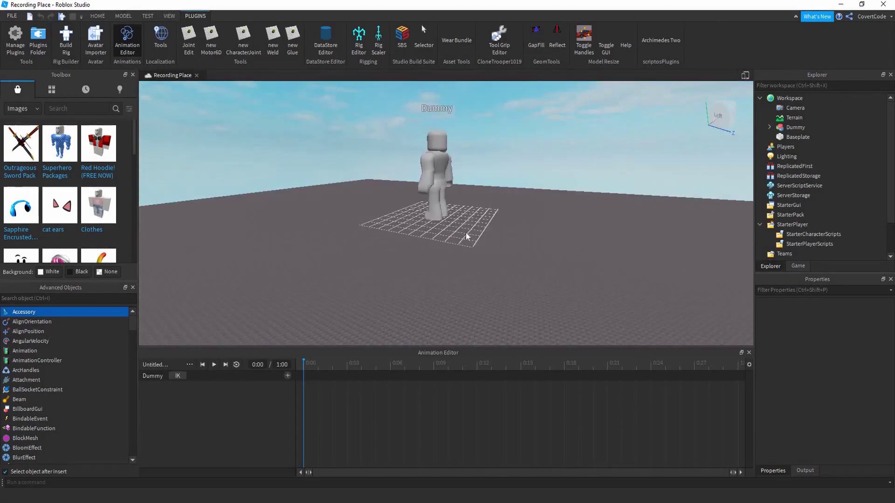
right_drag(253, 323, 276, 296)
key(e)
key(a)
key(s)
key(w)
right_drag(426, 261, 427, 261)
click(410, 255)
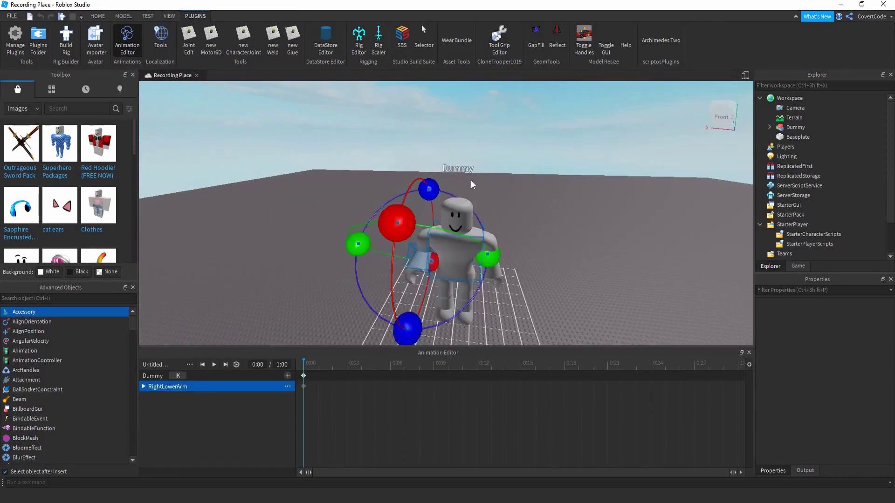
- Pose the untitled animation at 0:12 by turning the Head sideways and rotating the UpperTorso slightly, and preview it
click(466, 229)
click(467, 229)
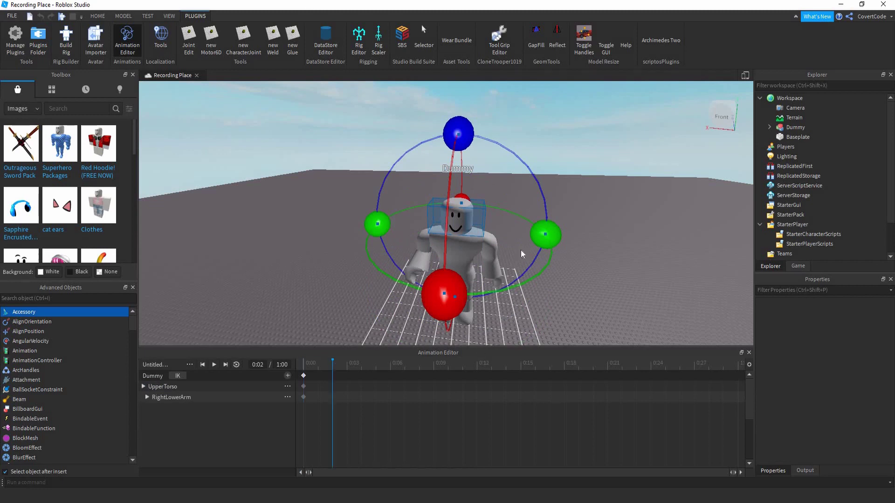
drag(544, 235, 471, 292)
click(463, 246)
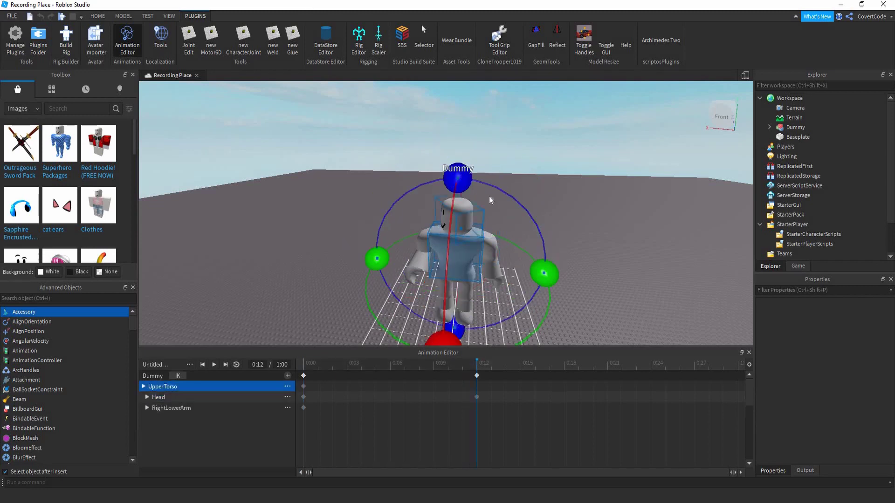
drag(459, 179, 484, 182)
click(214, 365)
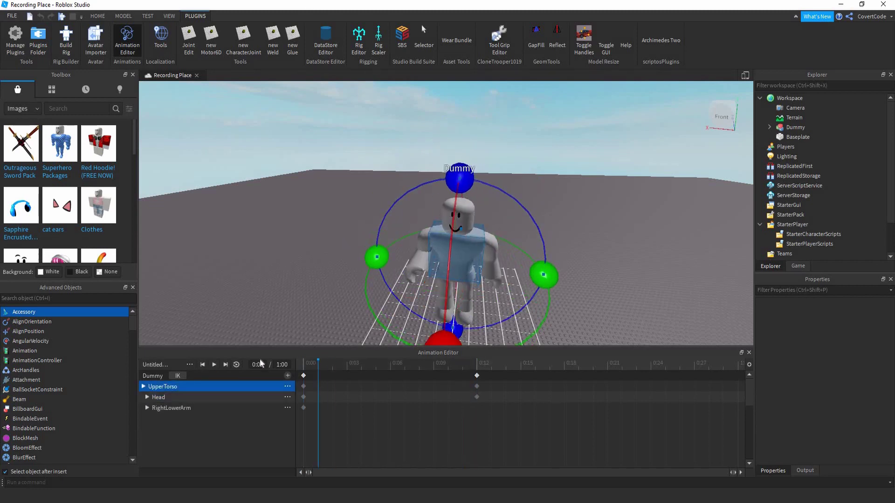
- Save the animation as a new animation named Untitled Animation Clip
click(189, 364)
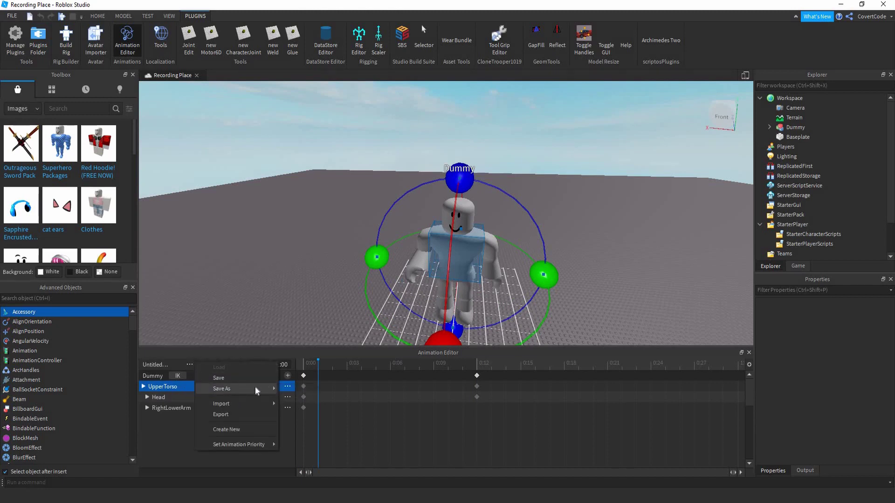
click(301, 390)
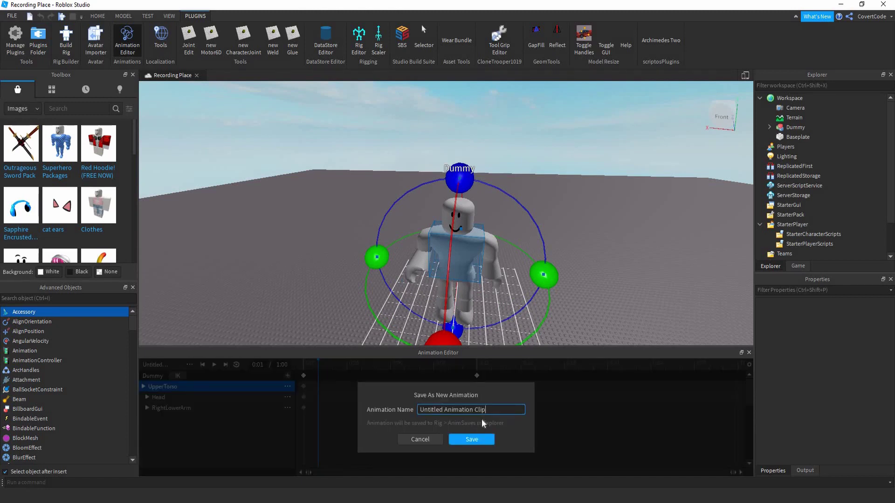
click(479, 441)
- Expand Dummy and its AnimSaves in the Workspace hierarchy to locate the saved animation clip
click(769, 127)
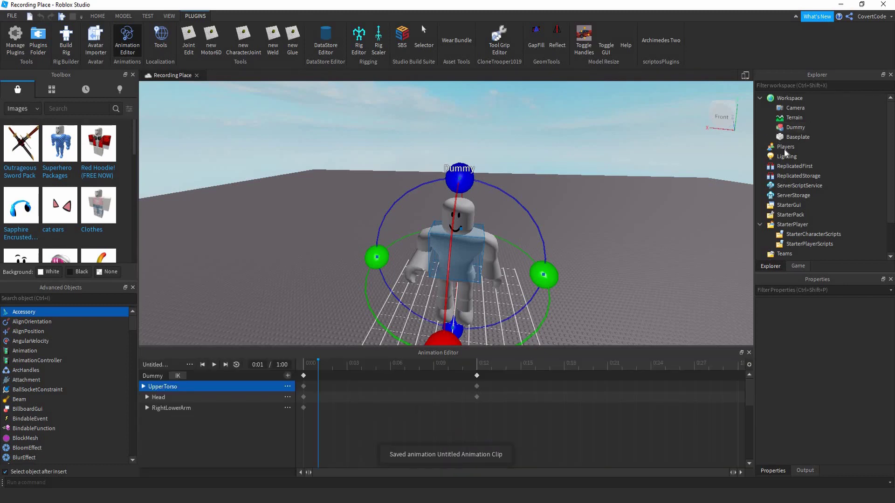
scroll(783, 140, down, 1)
click(778, 117)
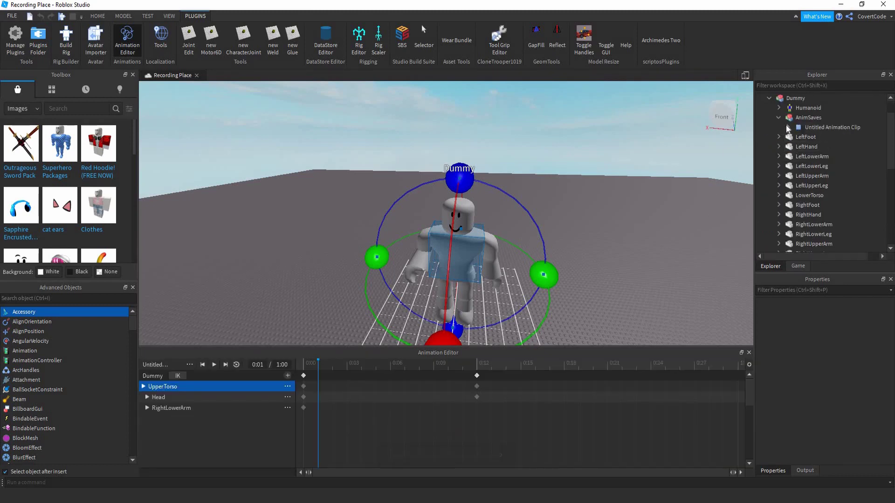
- Try to export the clip to Roblox as a new animation, filling in the name dsda and description dsdsa, and return to the Animation Editor
right_drag(486, 289, 773, 158)
right_drag(681, 200, 461, 219)
click(192, 365)
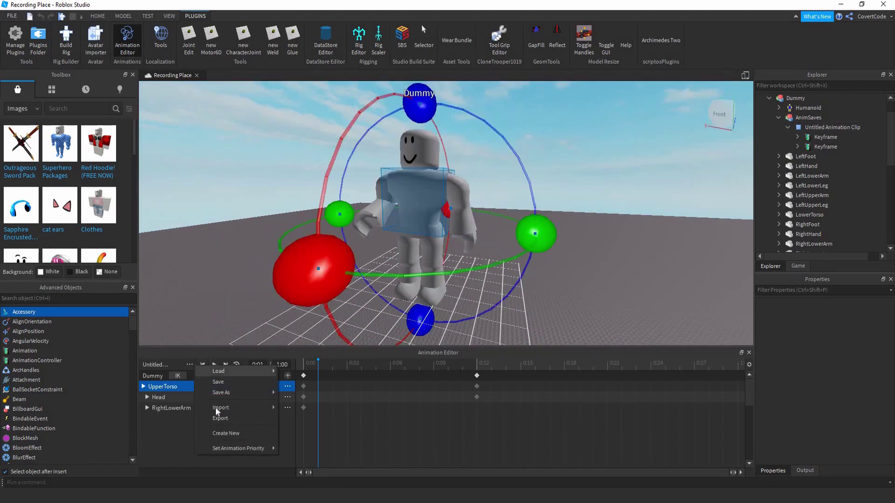
mouse_move(218, 407)
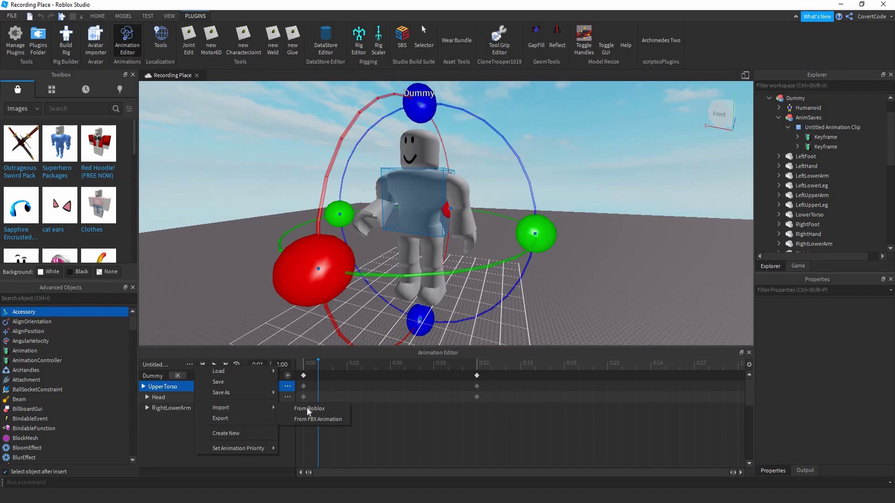
click(234, 419)
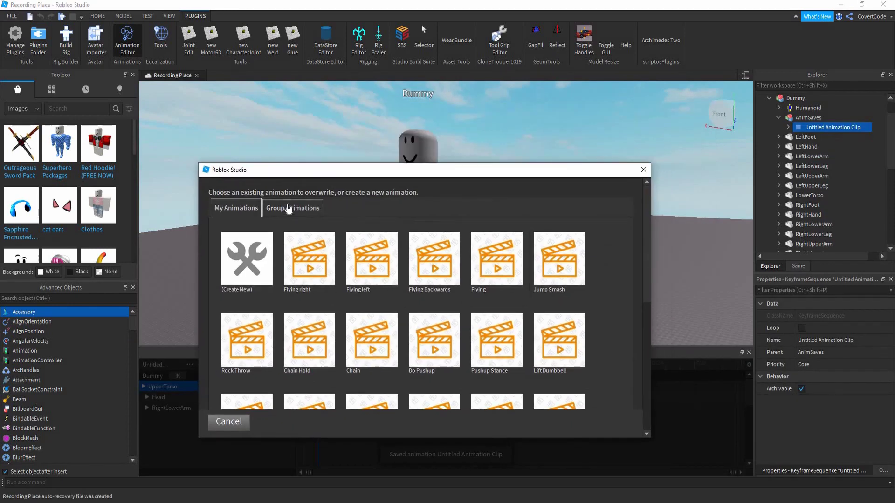
click(273, 249)
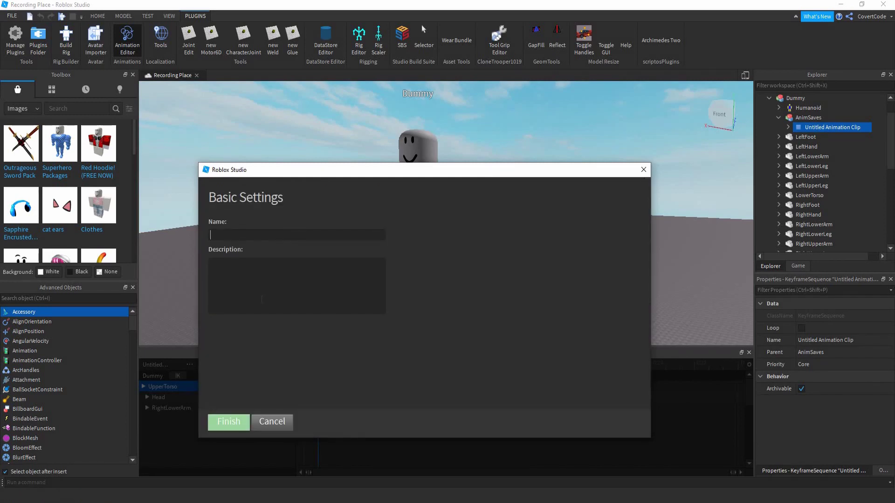
click(269, 429)
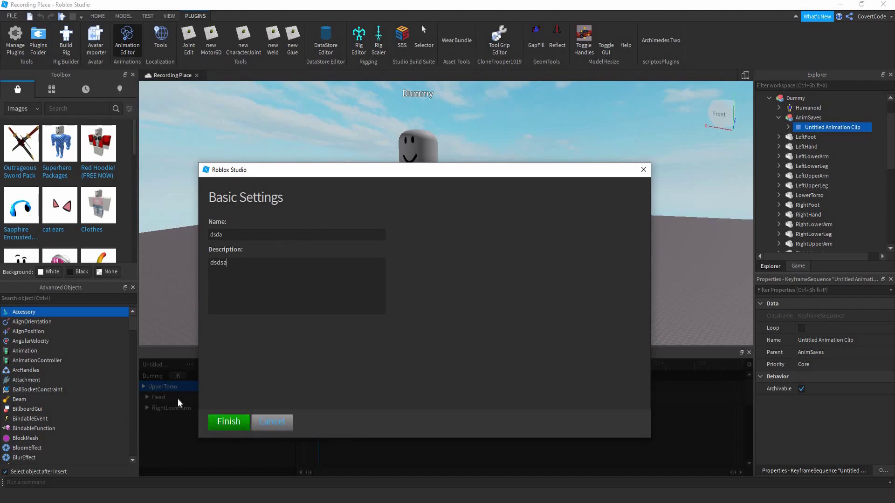
click(236, 421)
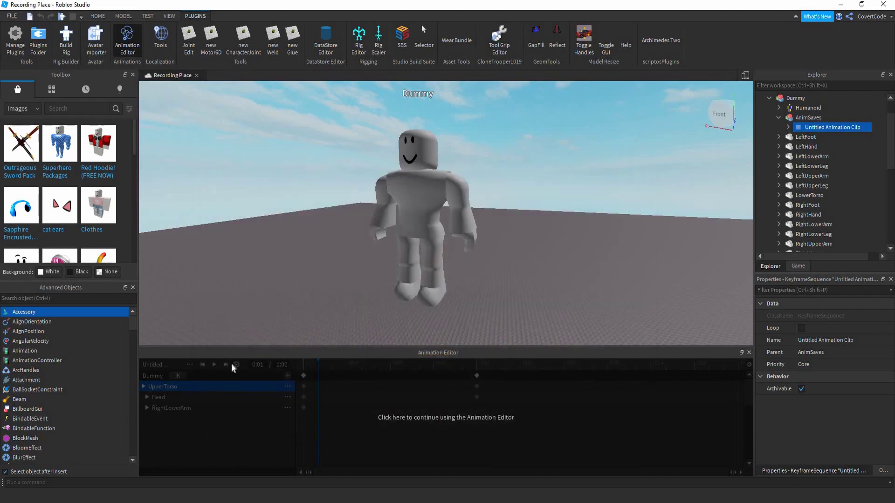
click(168, 371)
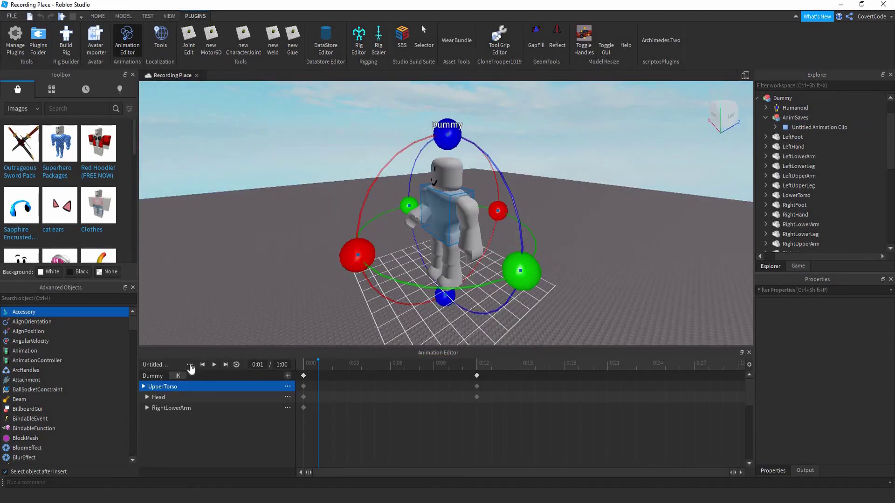
- Browse the user's own Roblox animations available for import, and leave the import dialog without choosing one
click(189, 364)
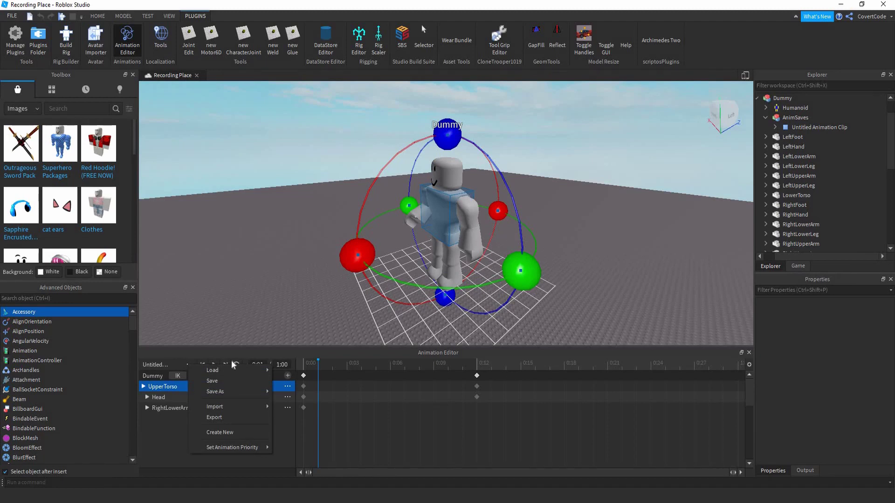
mouse_move(222, 407)
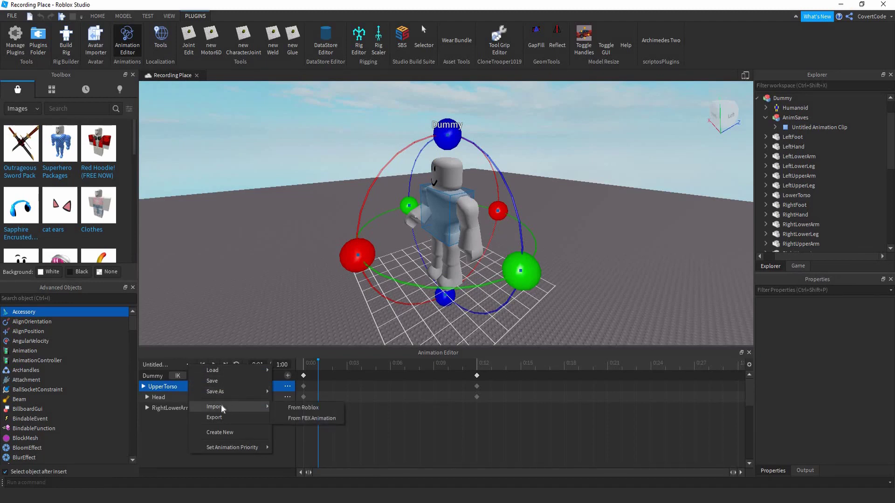
click(312, 407)
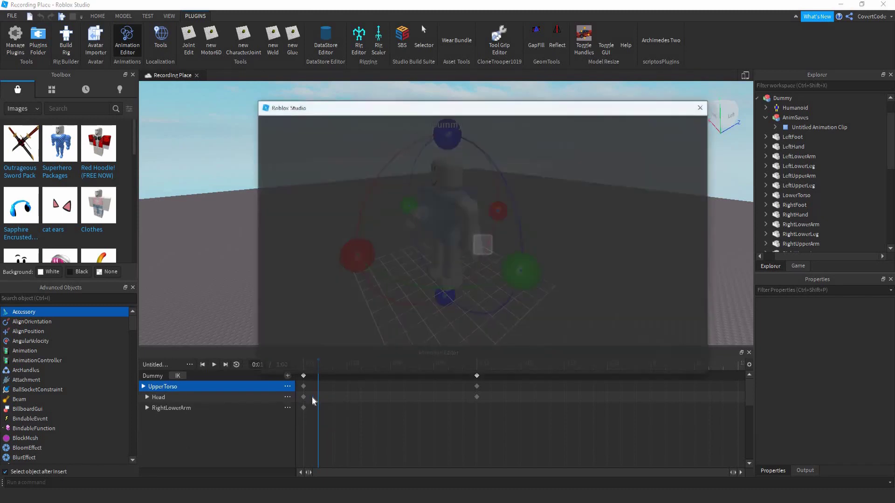
scroll(640, 226, down, 4)
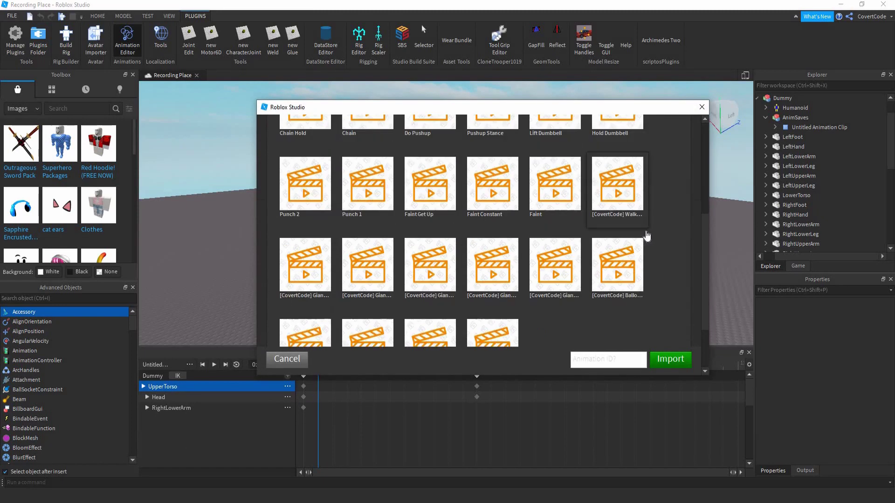
scroll(646, 236, up, 4)
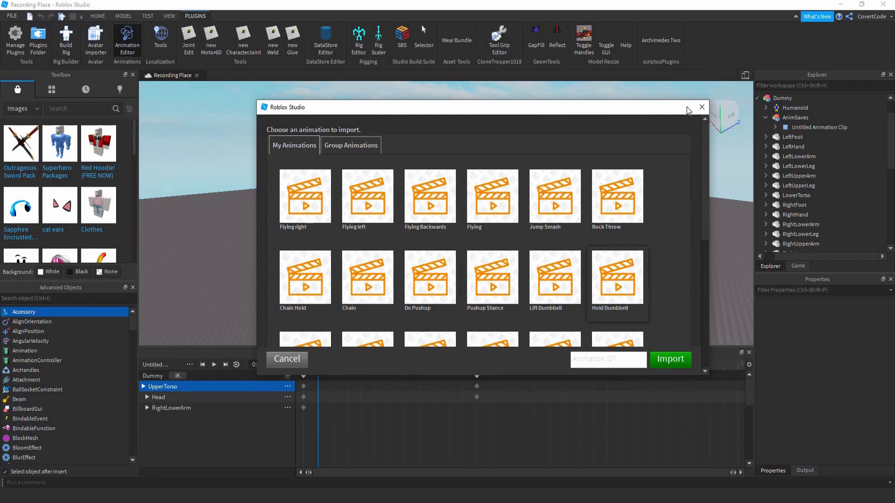
click(583, 203)
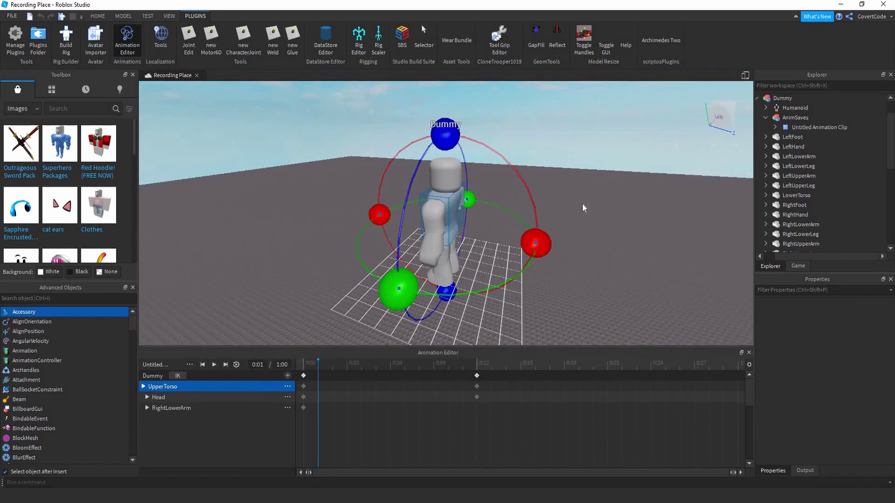
- Check which saved animations can be loaded onto the Dummy, and return to the rig without loading one
click(189, 365)
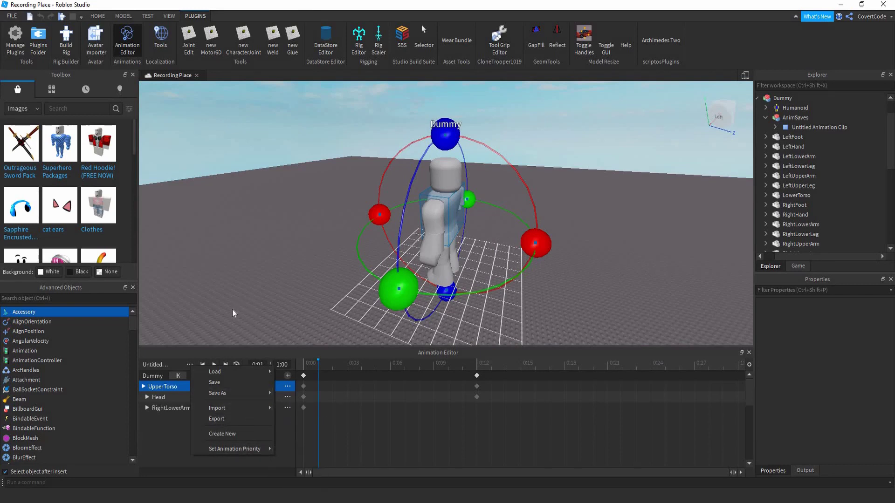
mouse_move(240, 373)
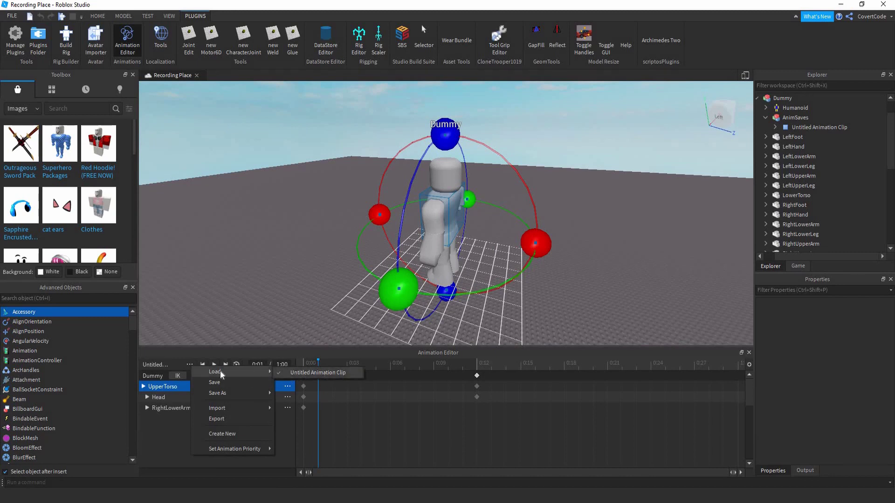
right_drag(367, 256, 367, 256)
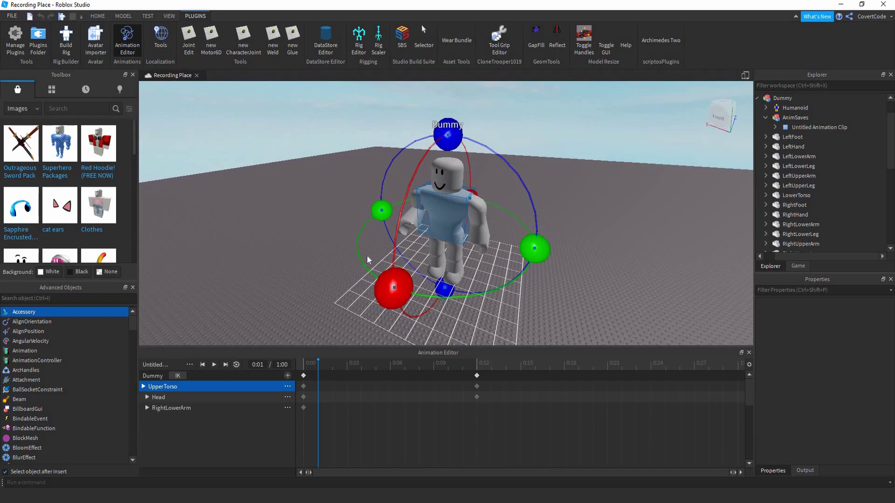